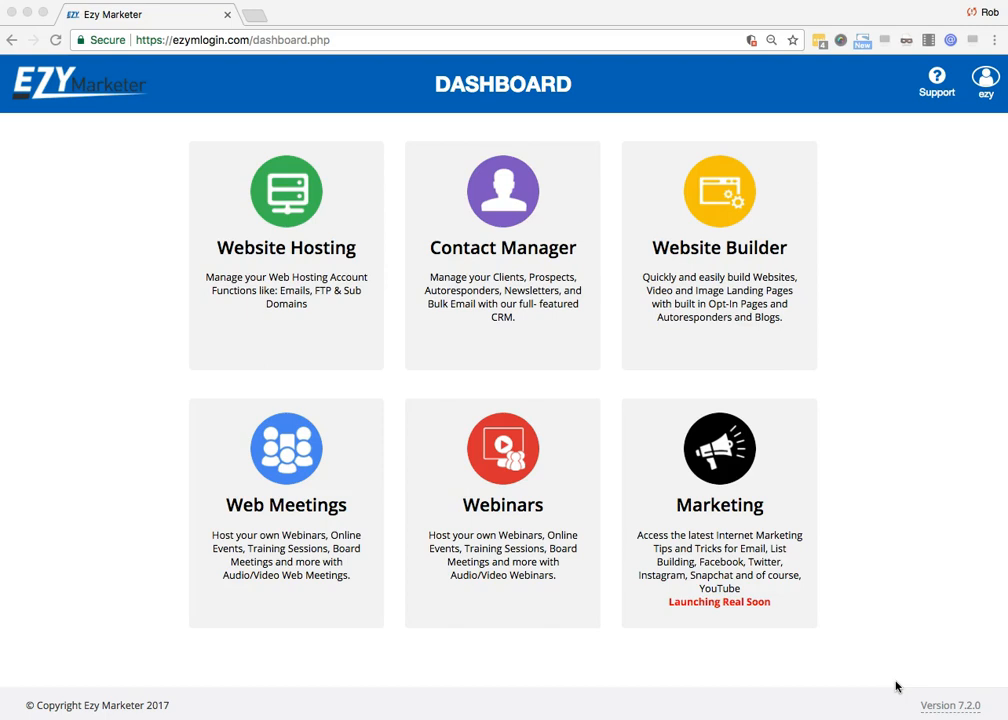
click(895, 681)
click(911, 531)
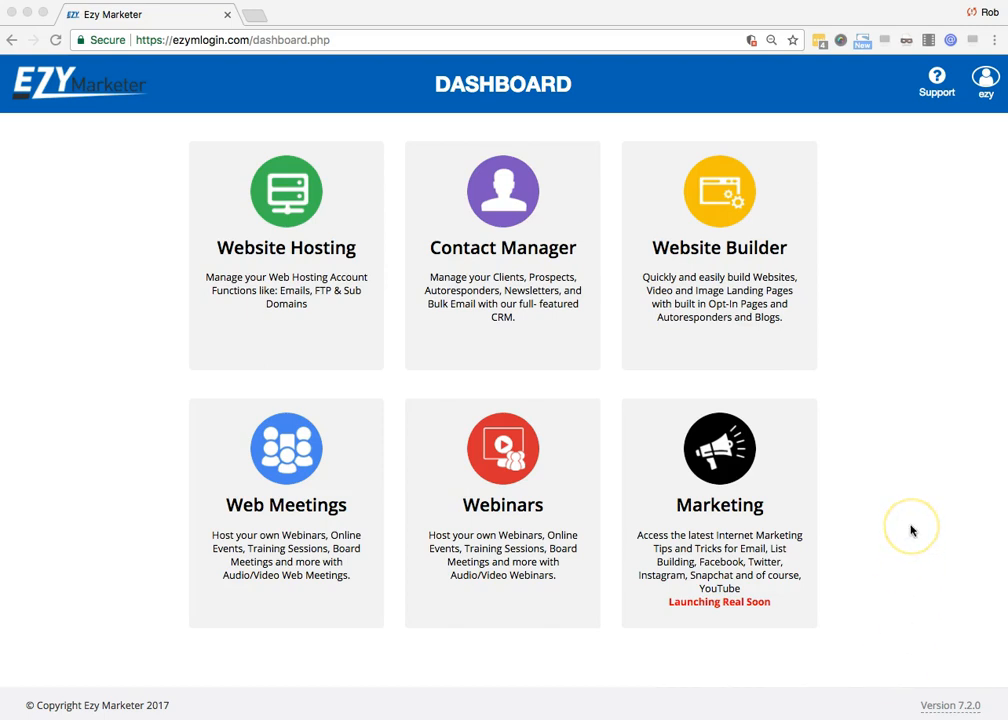
Step: Open the Website Builder and highlight the share code of the Asia Slim website in the websites list
click(715, 252)
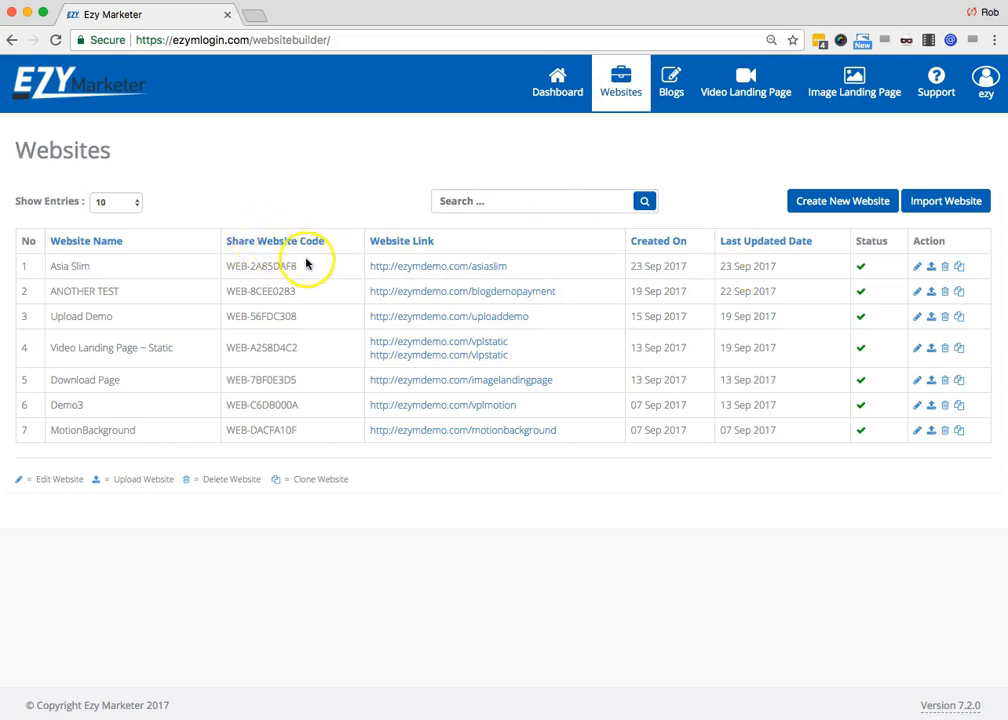
click(264, 267)
double_click(264, 267)
click(299, 266)
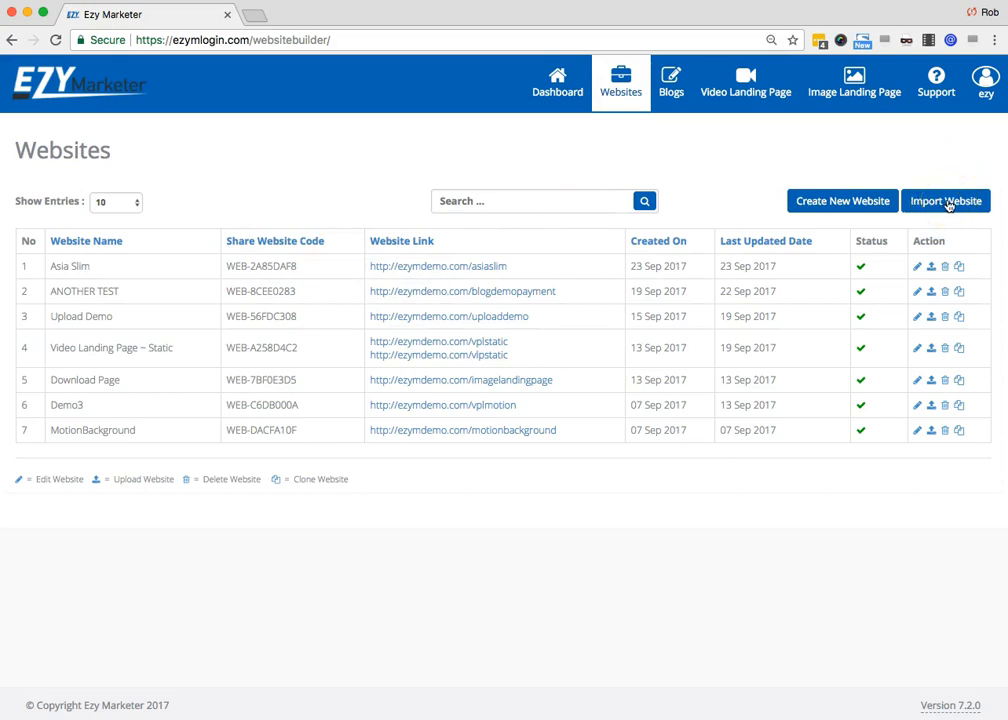
Step: Create a new website from the available template, naming it with the owner's first name followed by "Test"
click(847, 203)
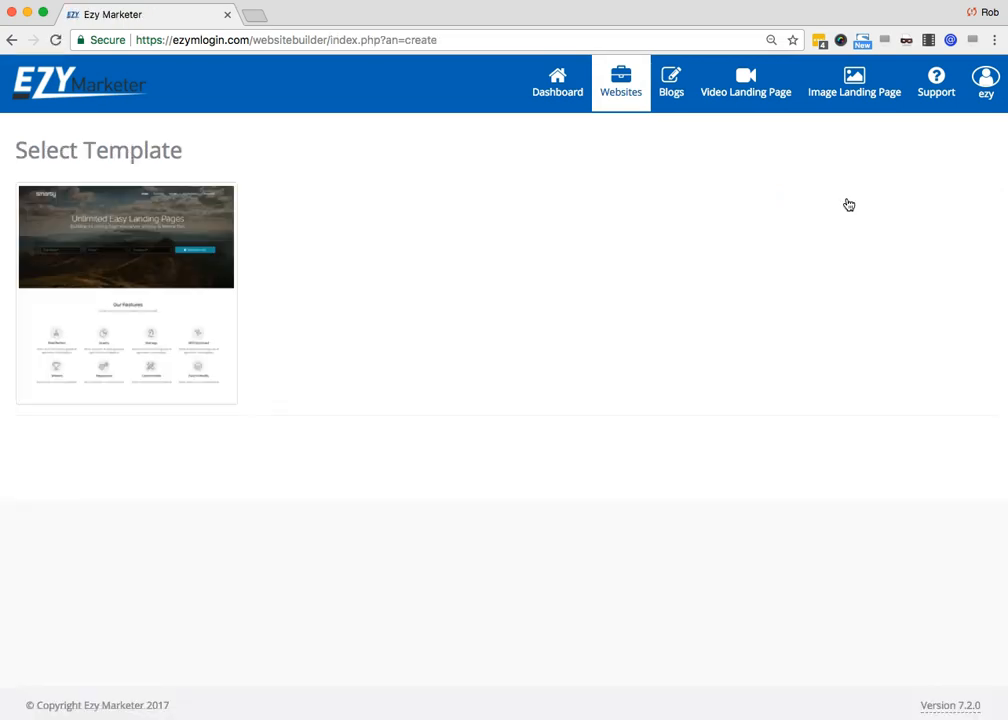
mouse_move(117, 238)
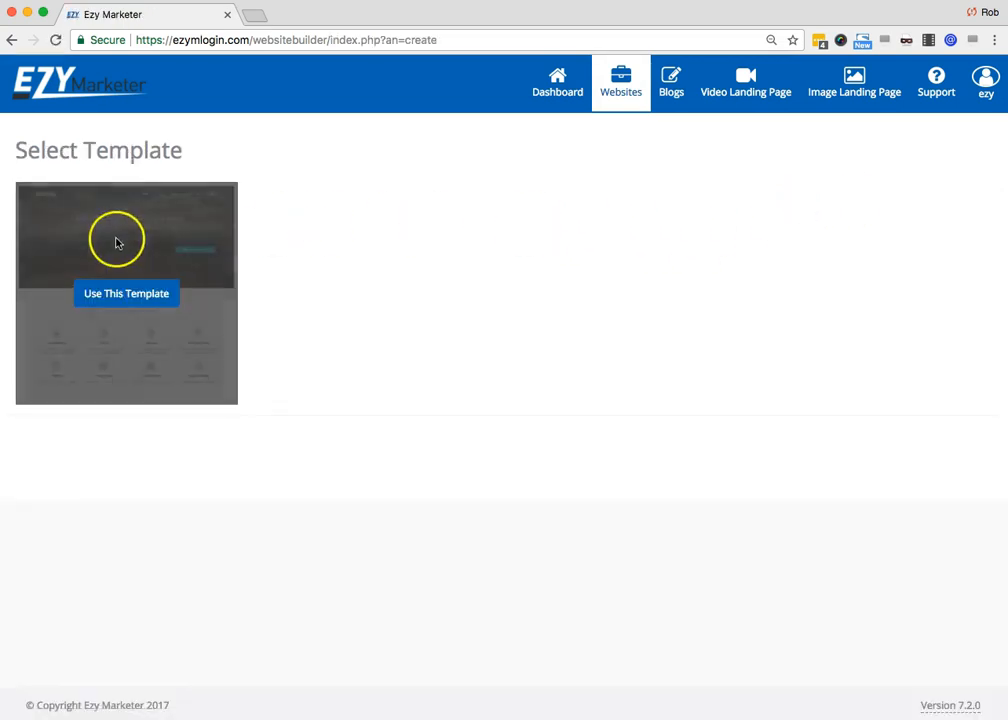
click(120, 295)
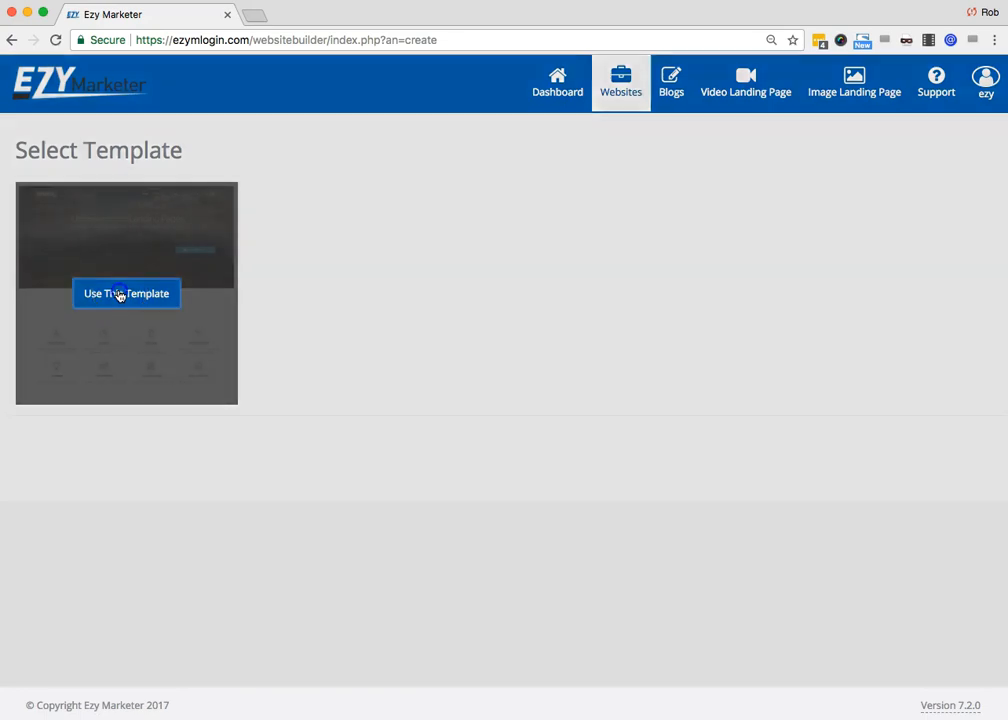
click(531, 147)
text(Rob Test)
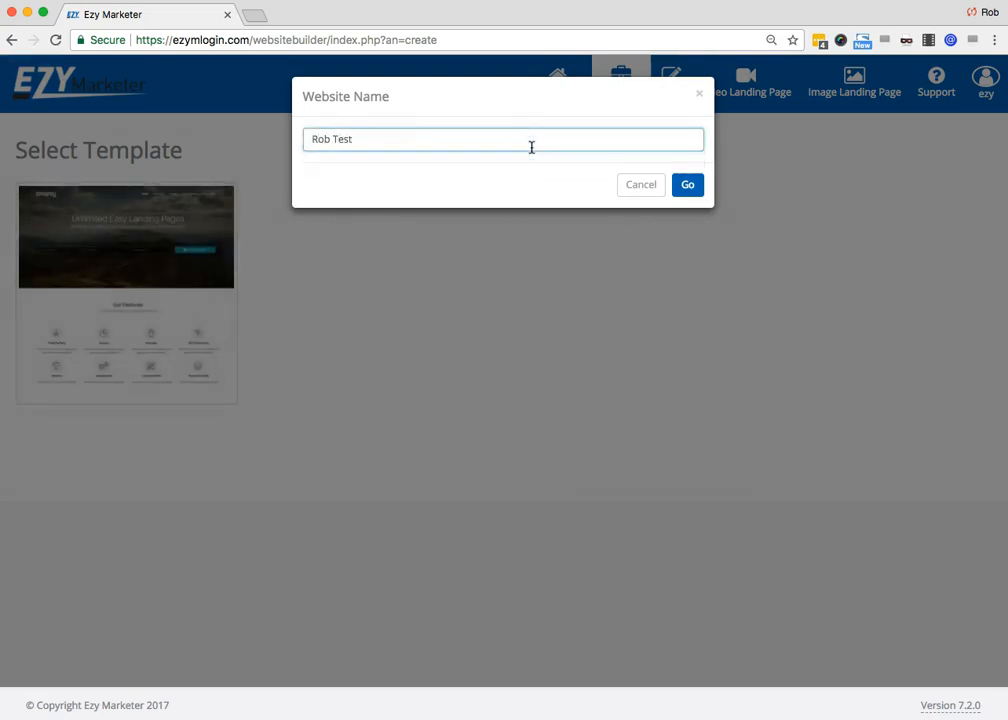
click(689, 184)
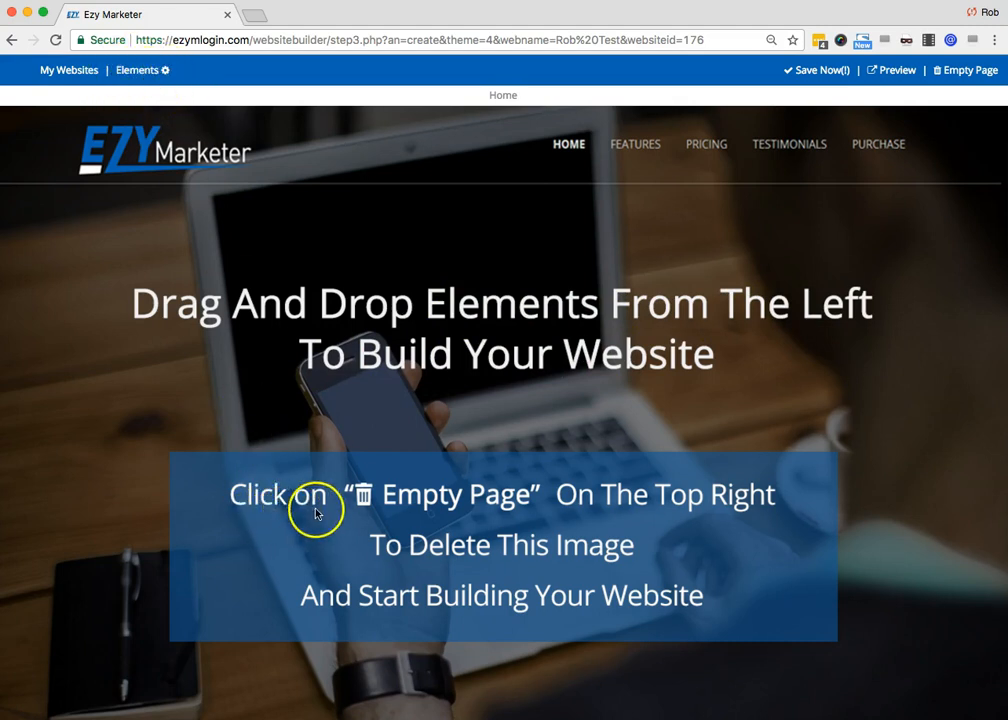
Step: Empty the Home page and place the plain header block with logo and navigation links on it
click(970, 72)
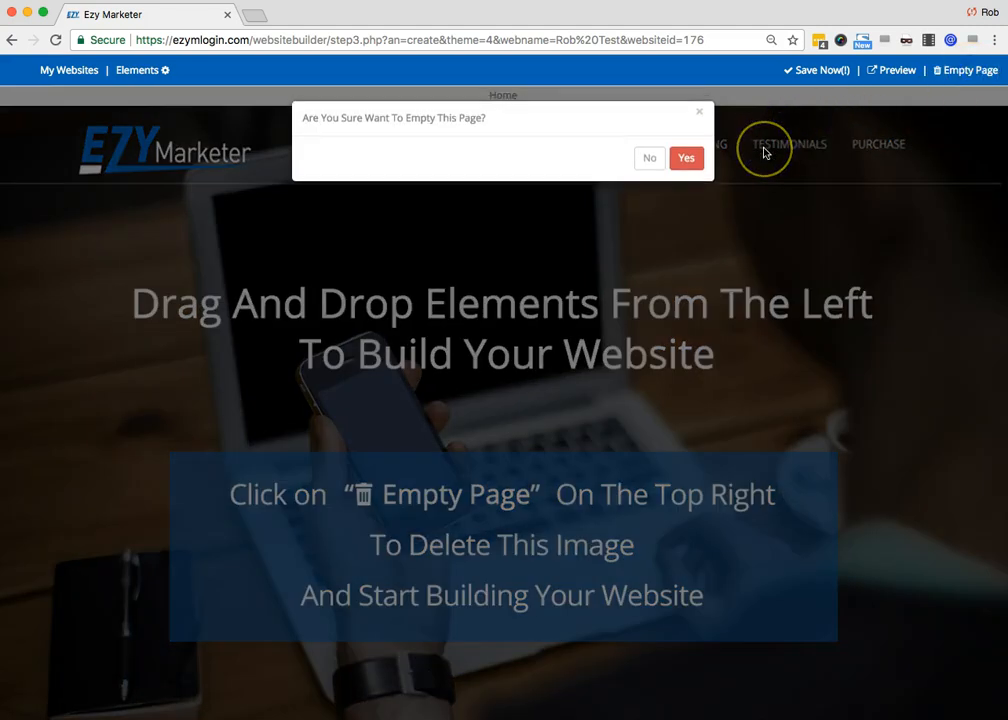
click(688, 158)
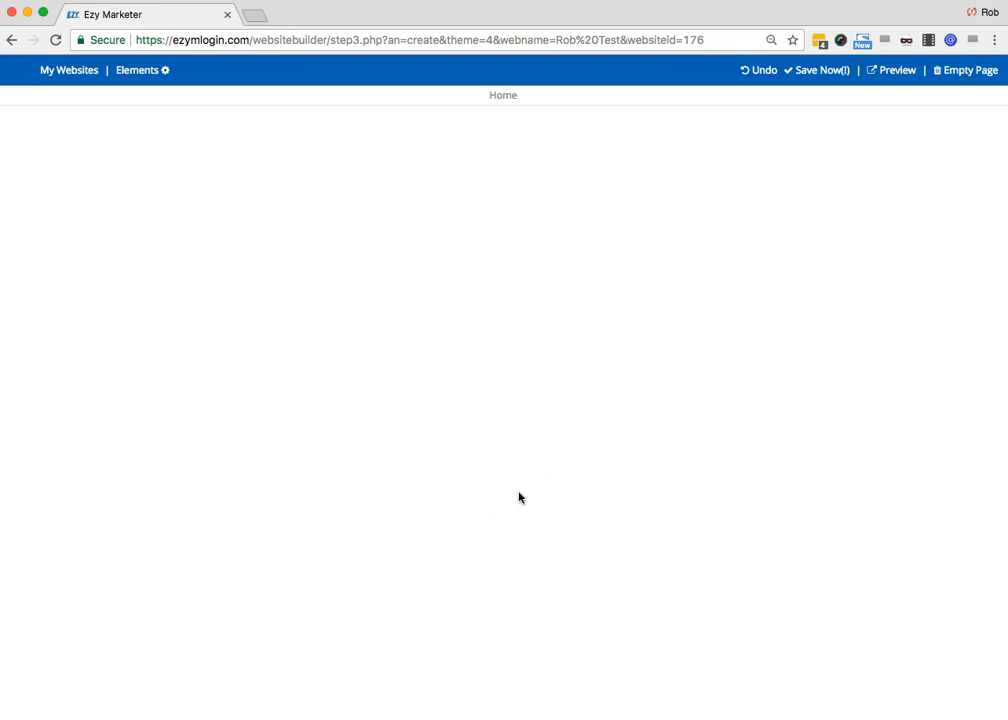
click(138, 71)
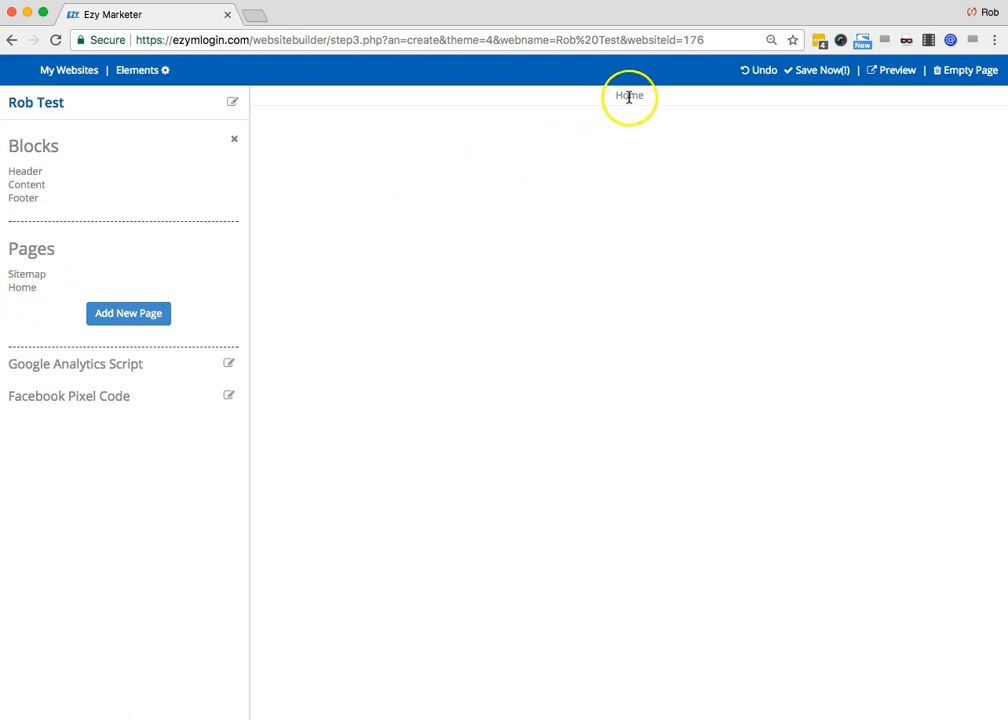
click(119, 318)
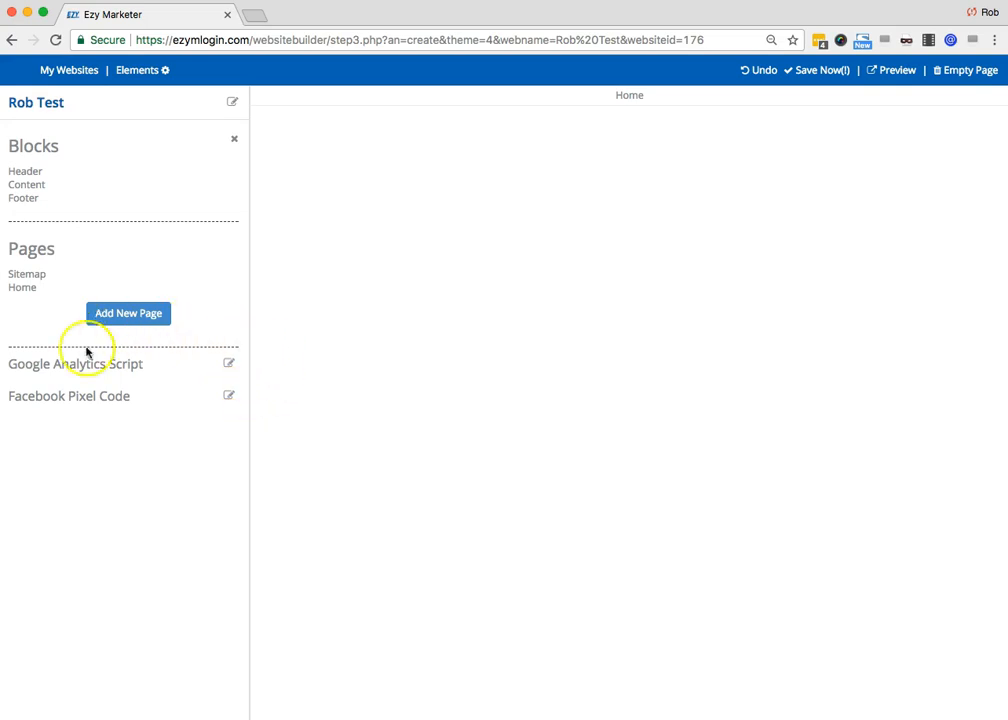
click(31, 172)
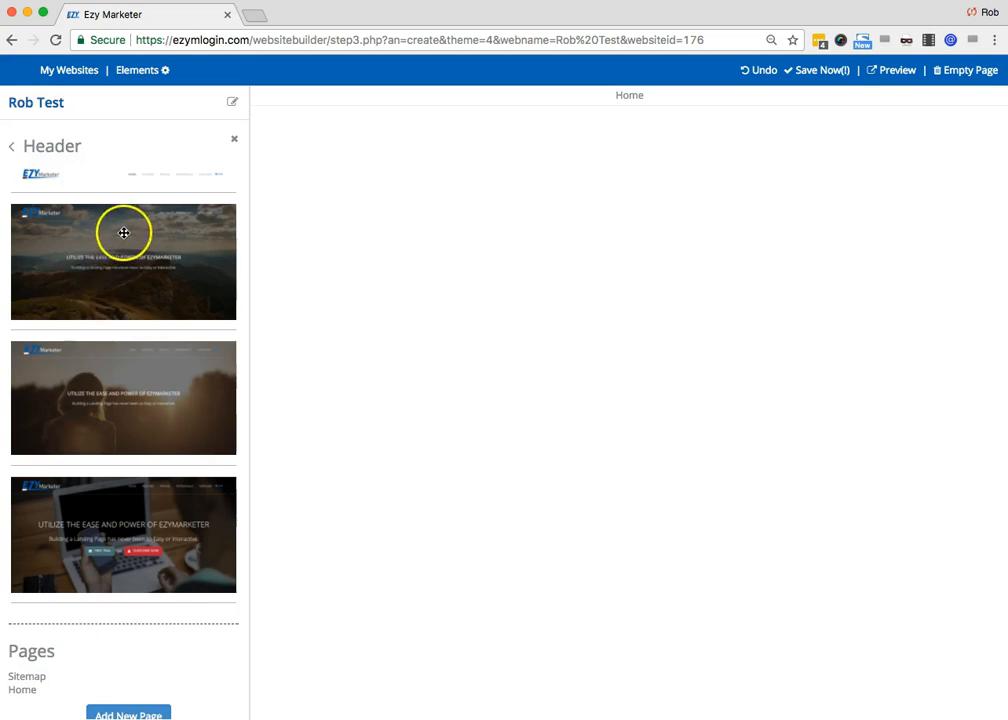
click(157, 175)
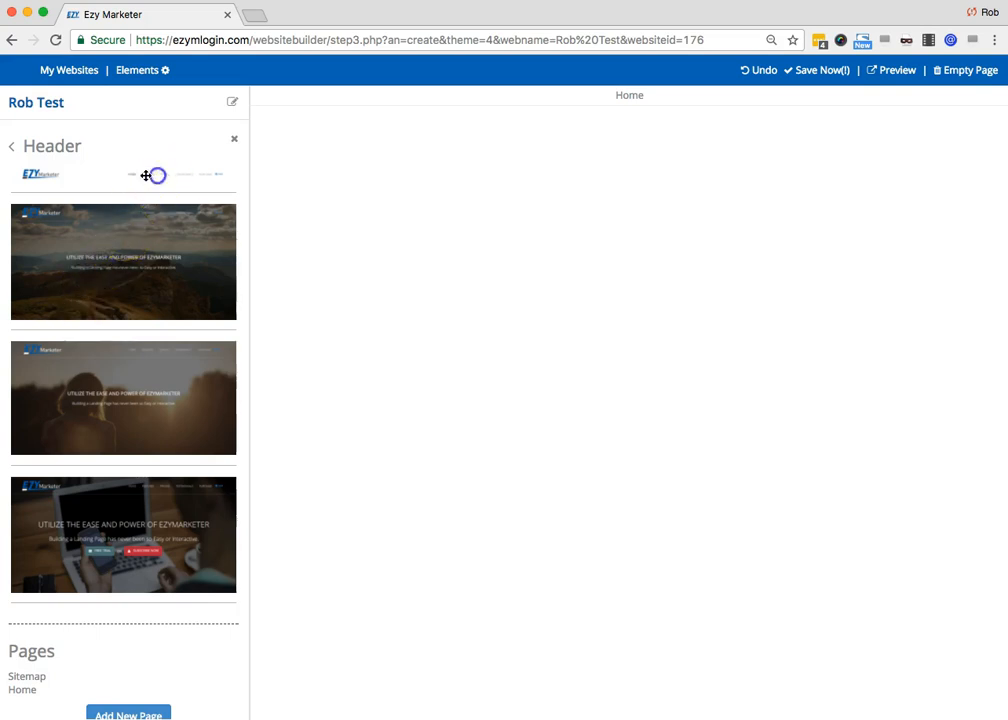
click(106, 175)
drag(106, 175, 792, 178)
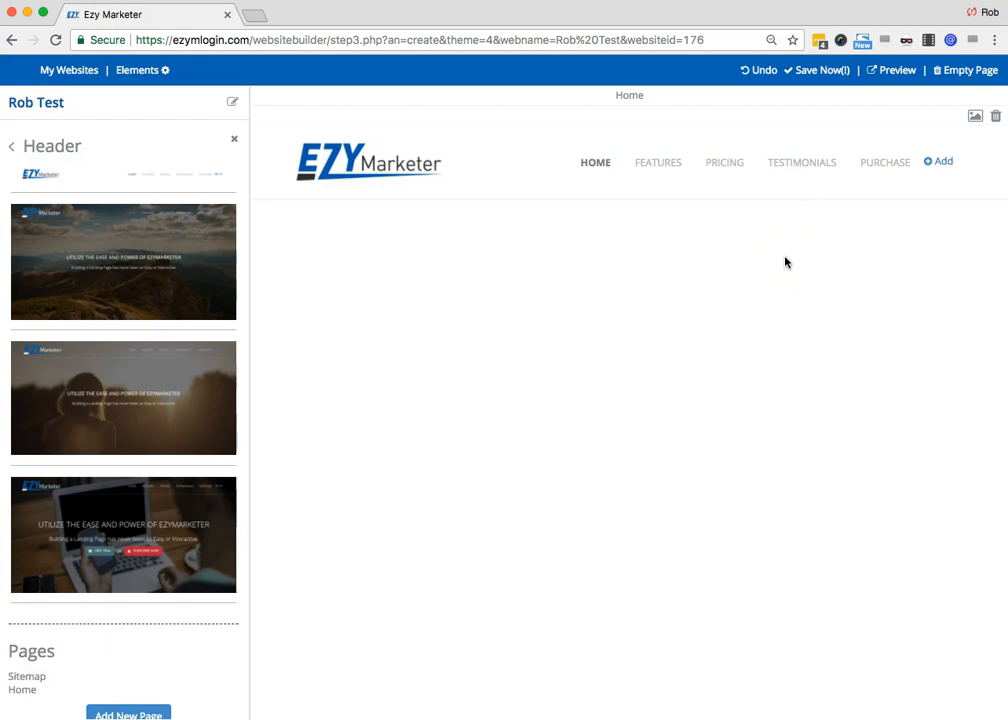
Step: Open the header logo's image settings and view its suggested size and image path option
click(353, 170)
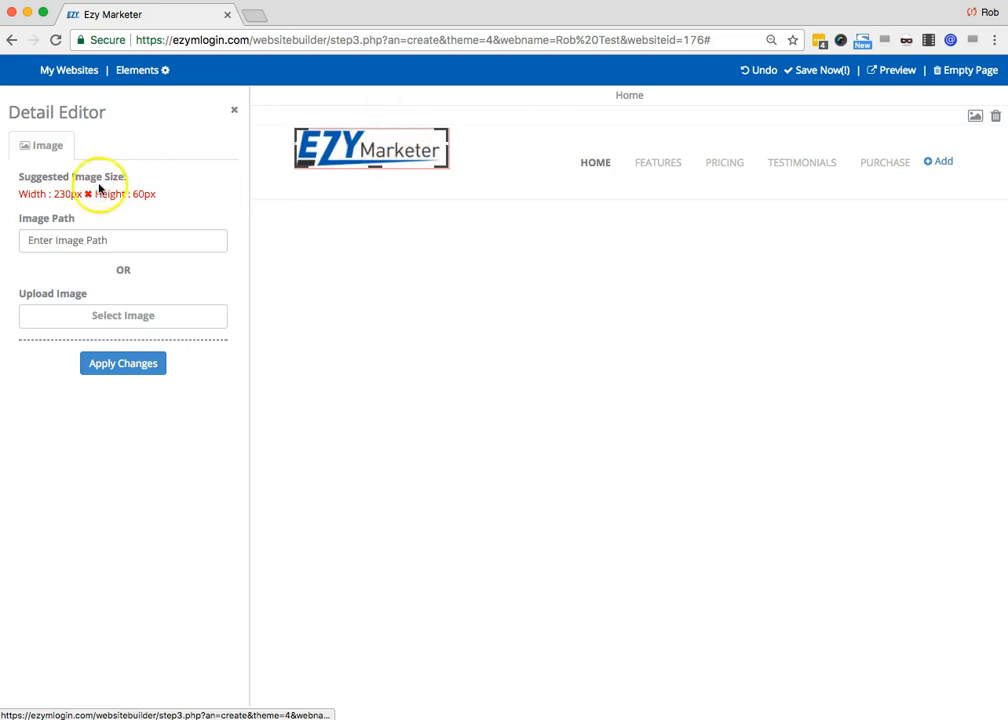
click(55, 241)
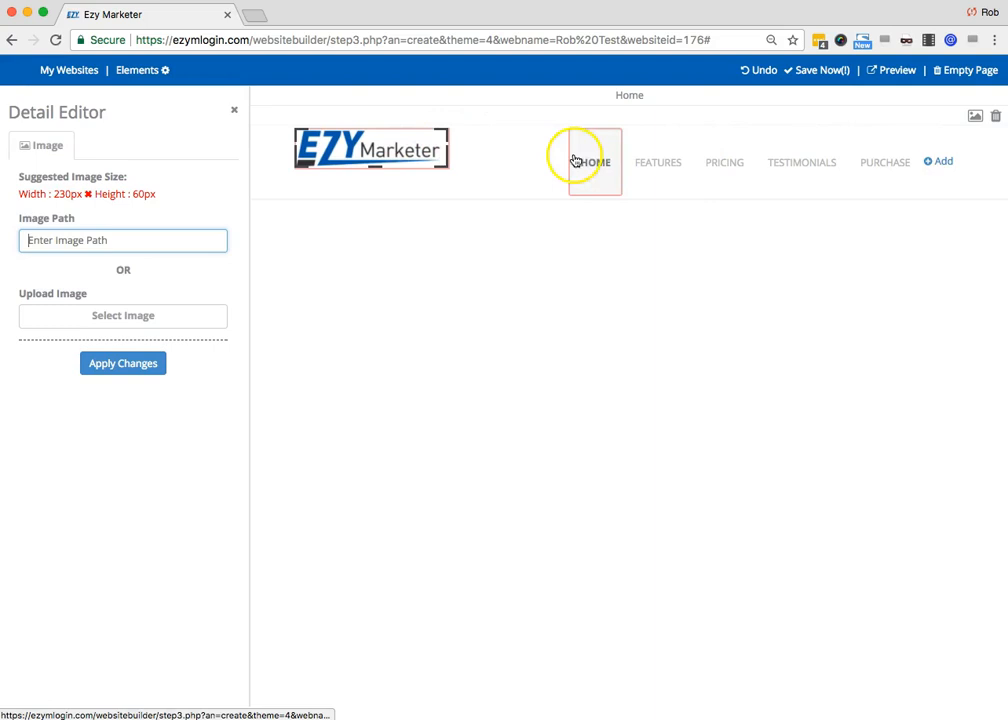
Step: Start a new link in the header's navigation menu with the caption "Pricing"
click(940, 163)
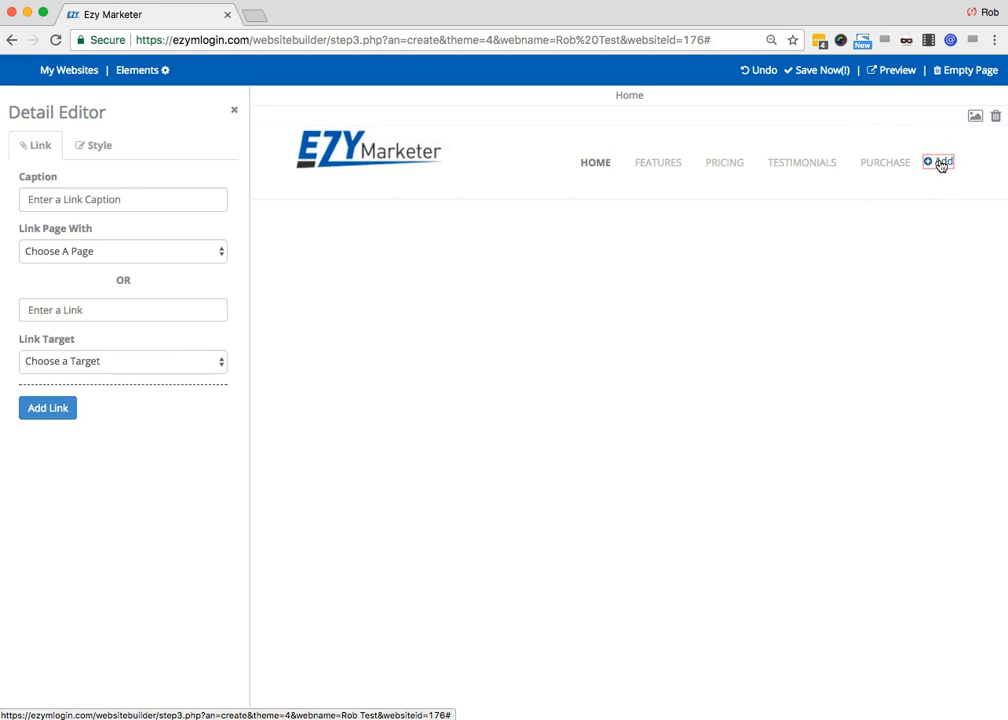
click(146, 197)
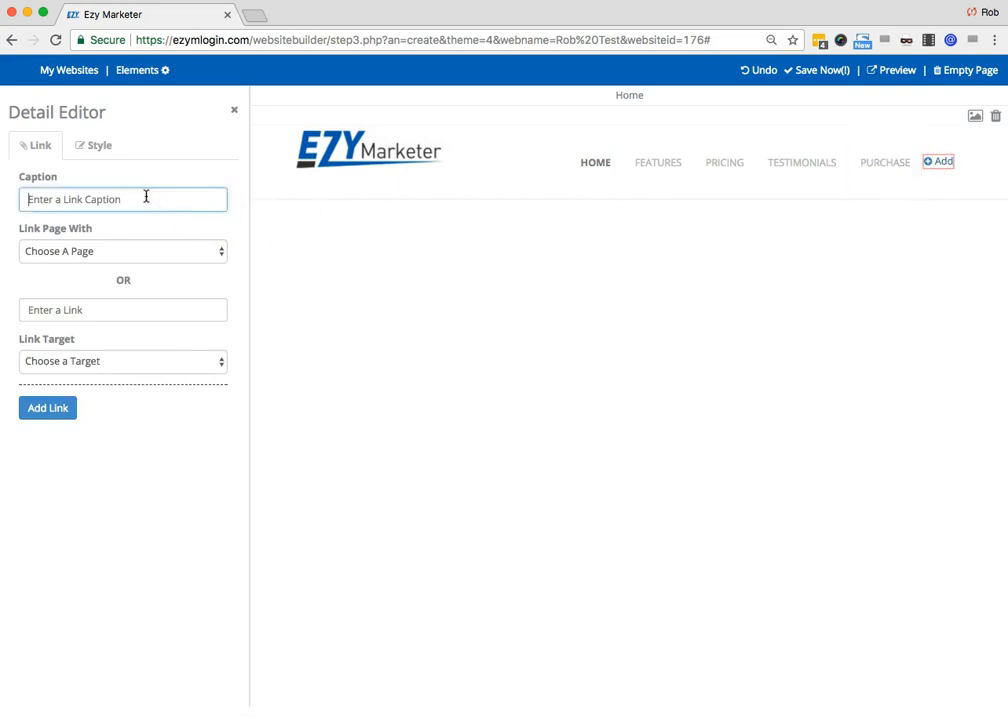
text(Pricing)
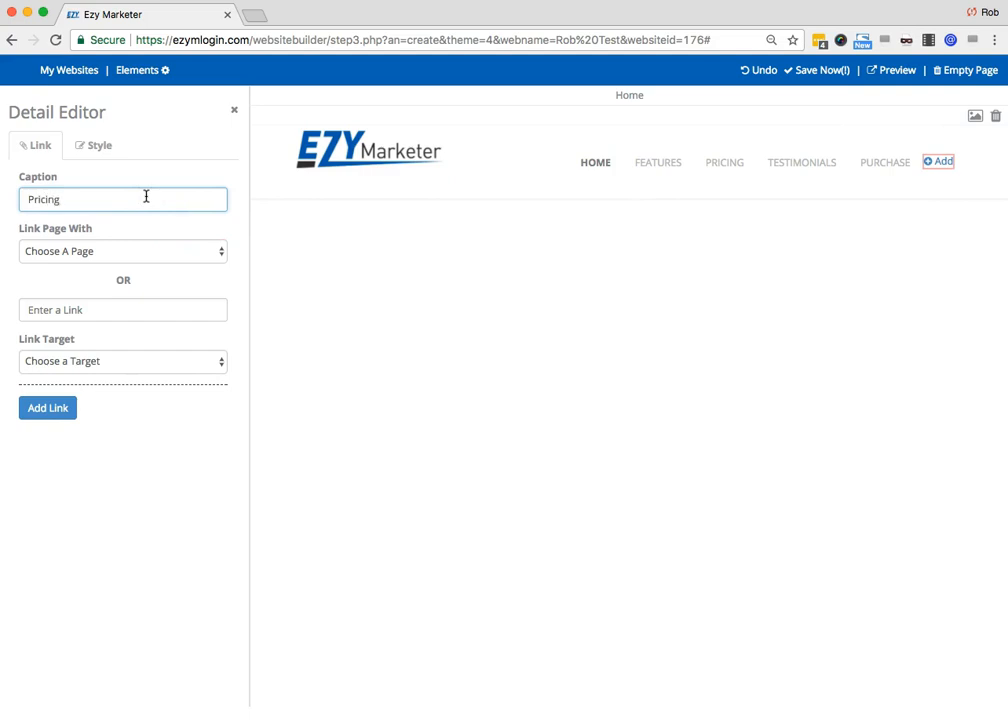
Step: Check the page, link and target options for the new link, and try to add it without choosing any
click(114, 252)
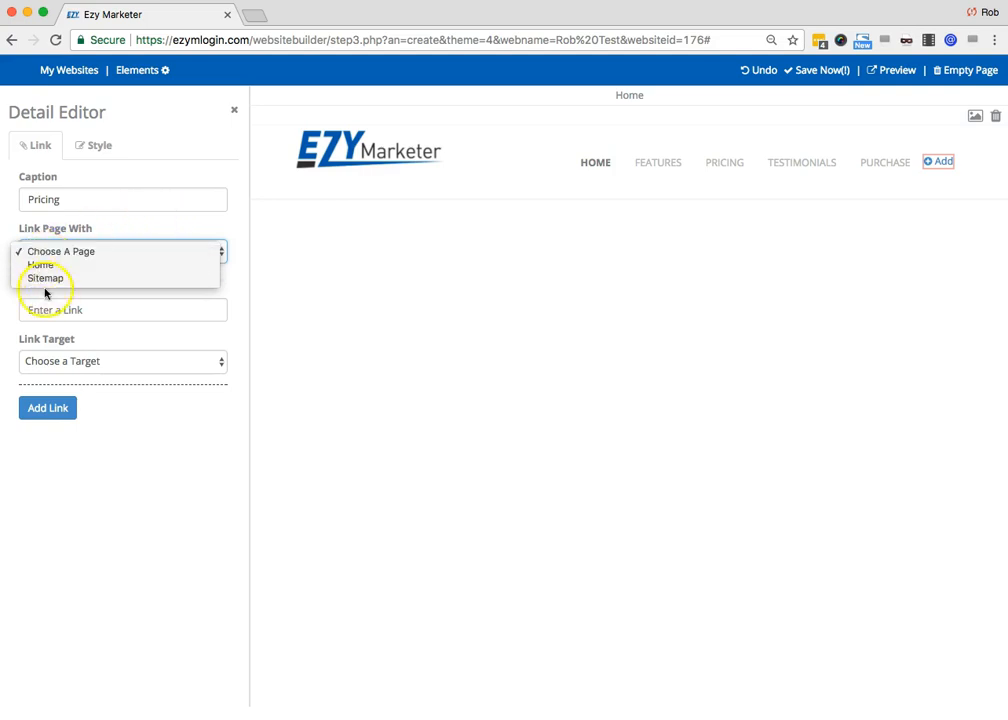
click(117, 293)
click(94, 309)
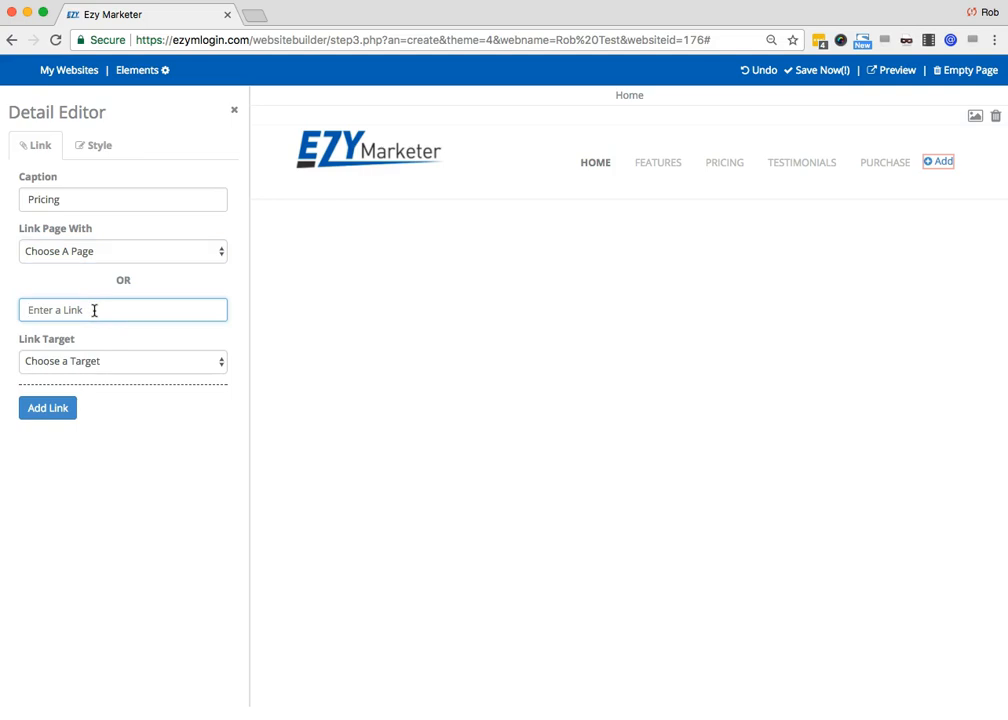
click(117, 308)
click(104, 361)
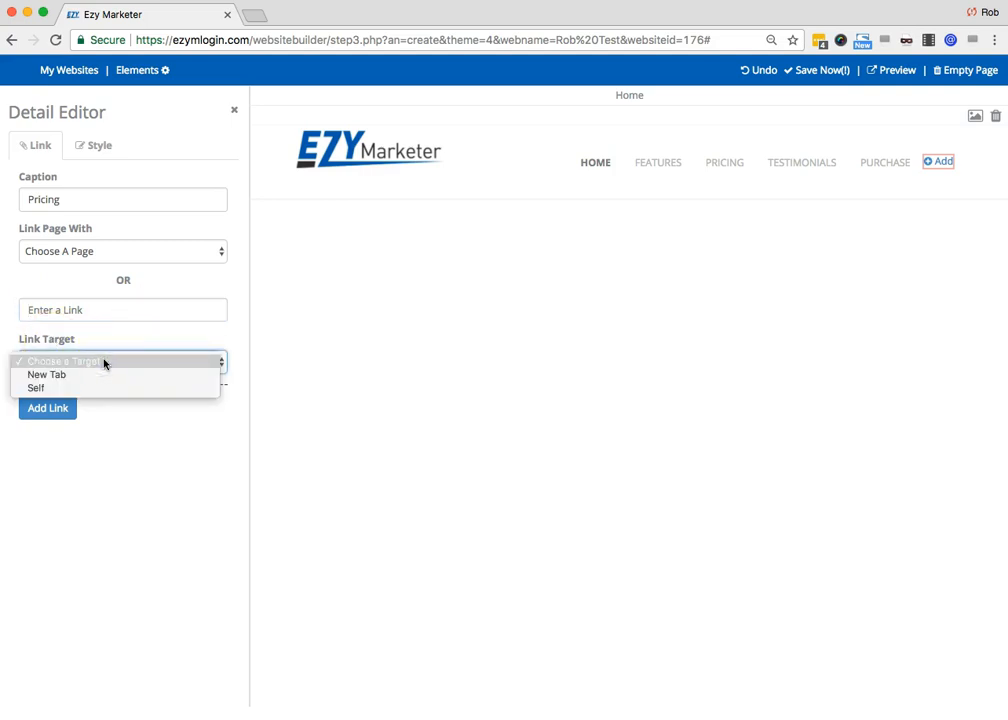
click(55, 395)
click(419, 411)
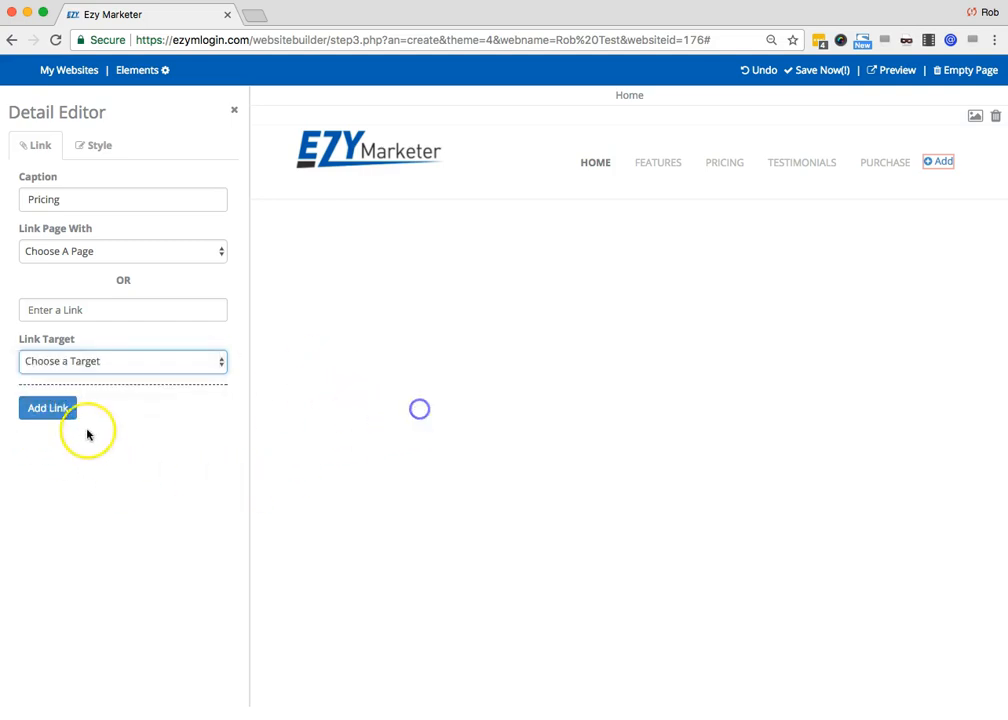
click(58, 413)
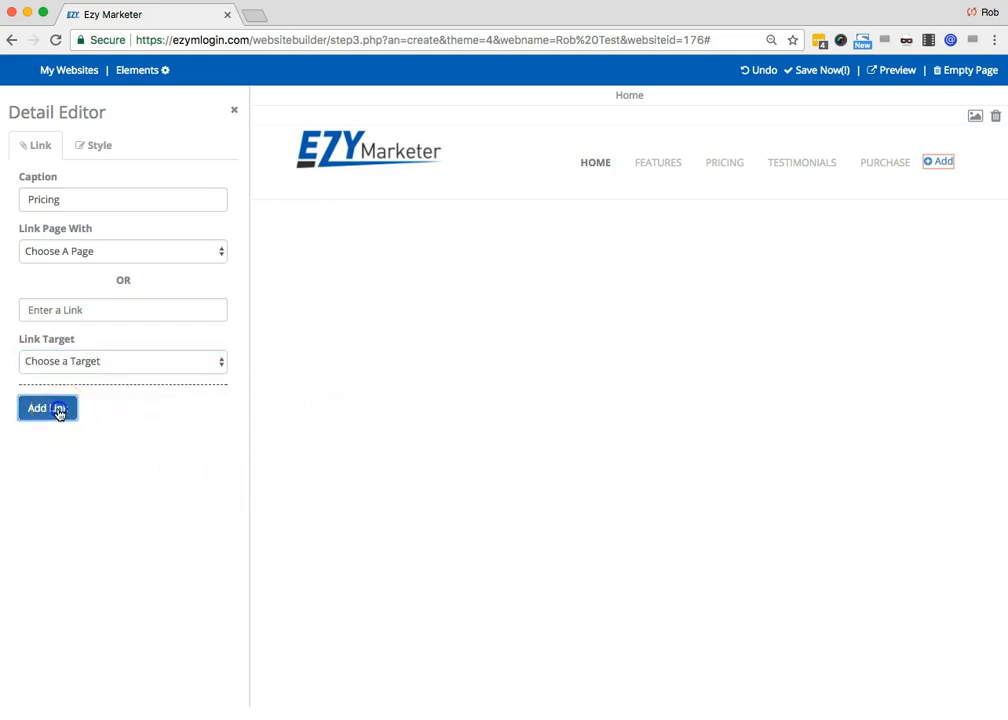
Step: Link the new Pricing item to the Home page with New Tab as its target, and add it to the menu
click(150, 249)
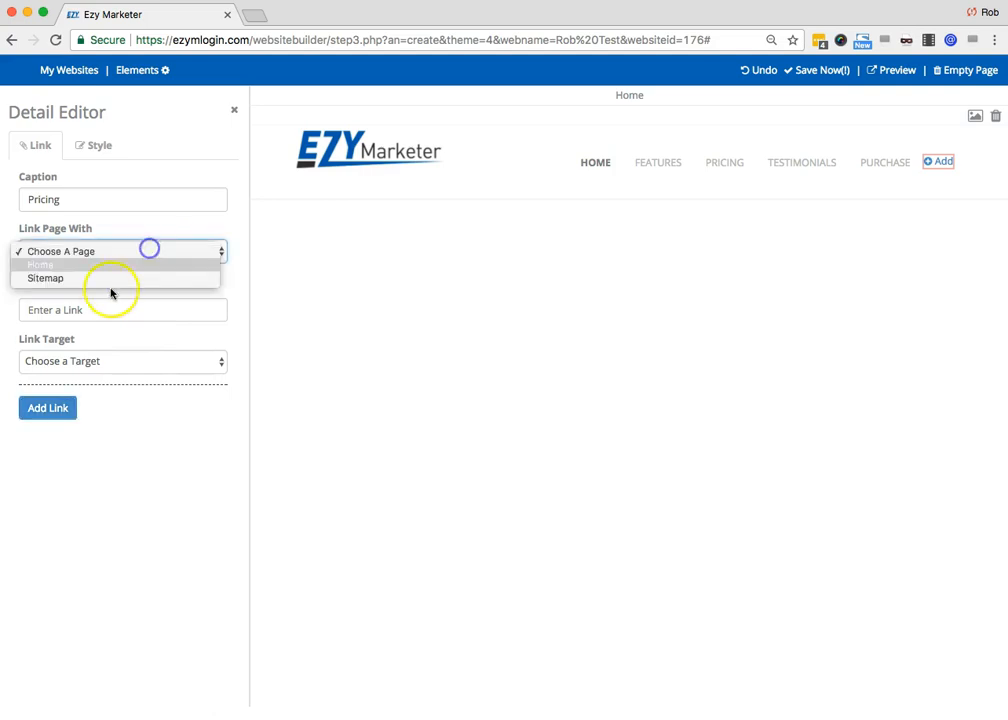
click(108, 266)
click(66, 356)
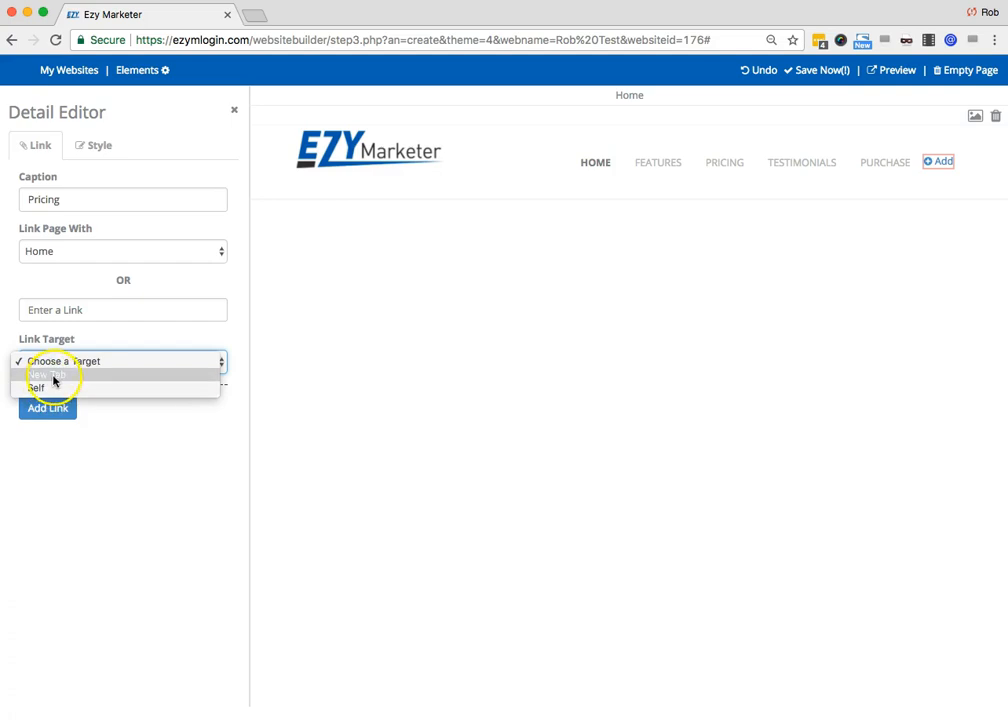
click(54, 377)
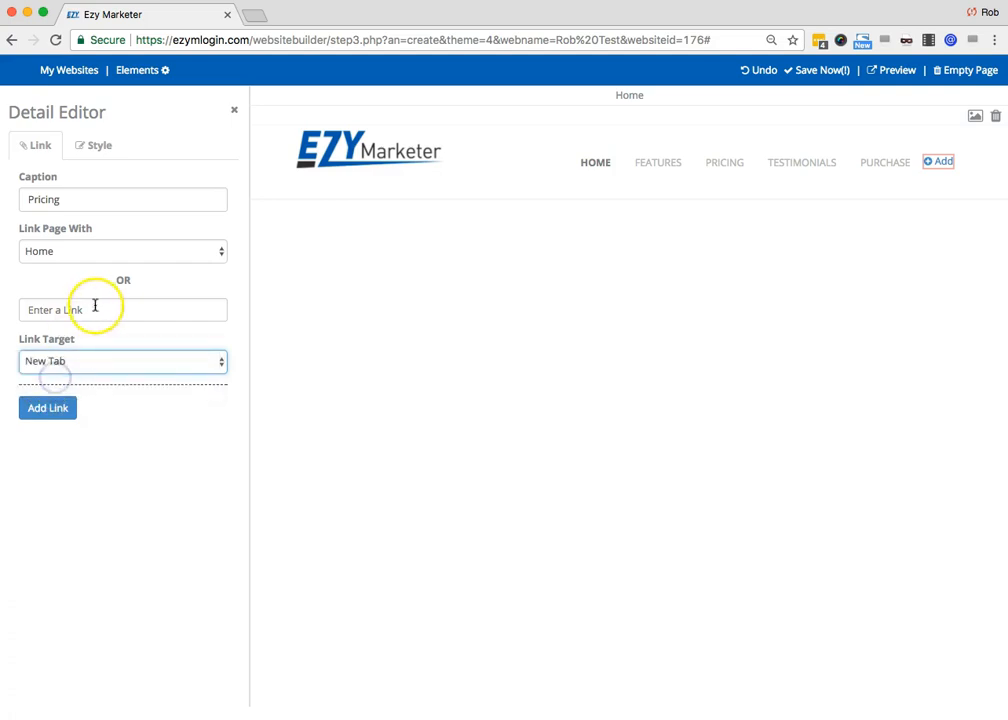
click(48, 413)
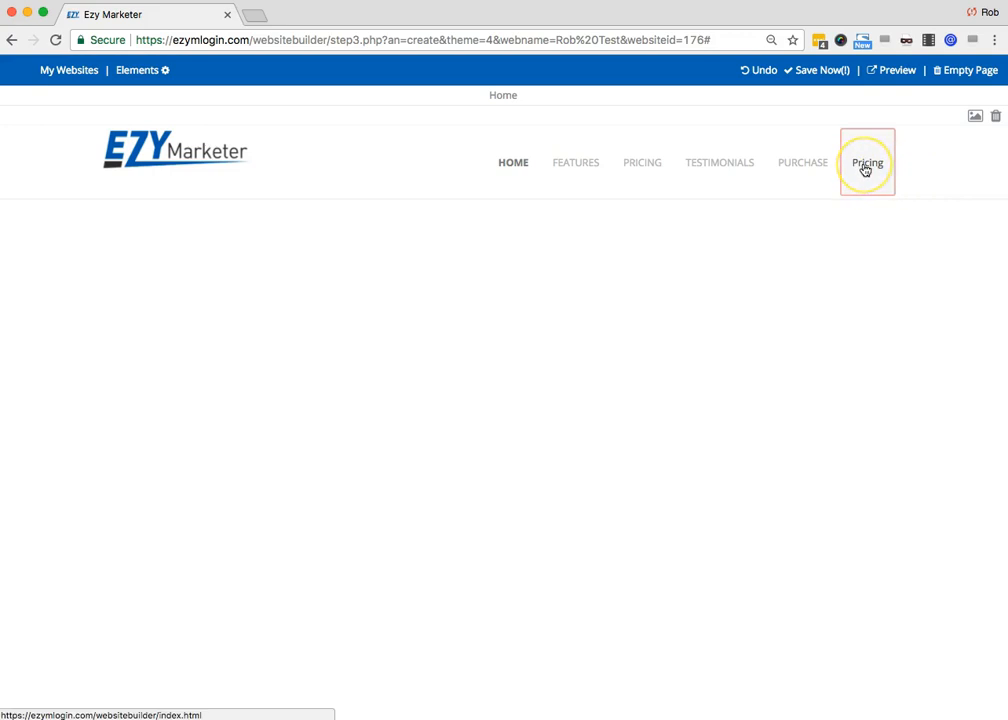
Step: Remove the template's original uppercase PRICING link from the header menu
click(645, 167)
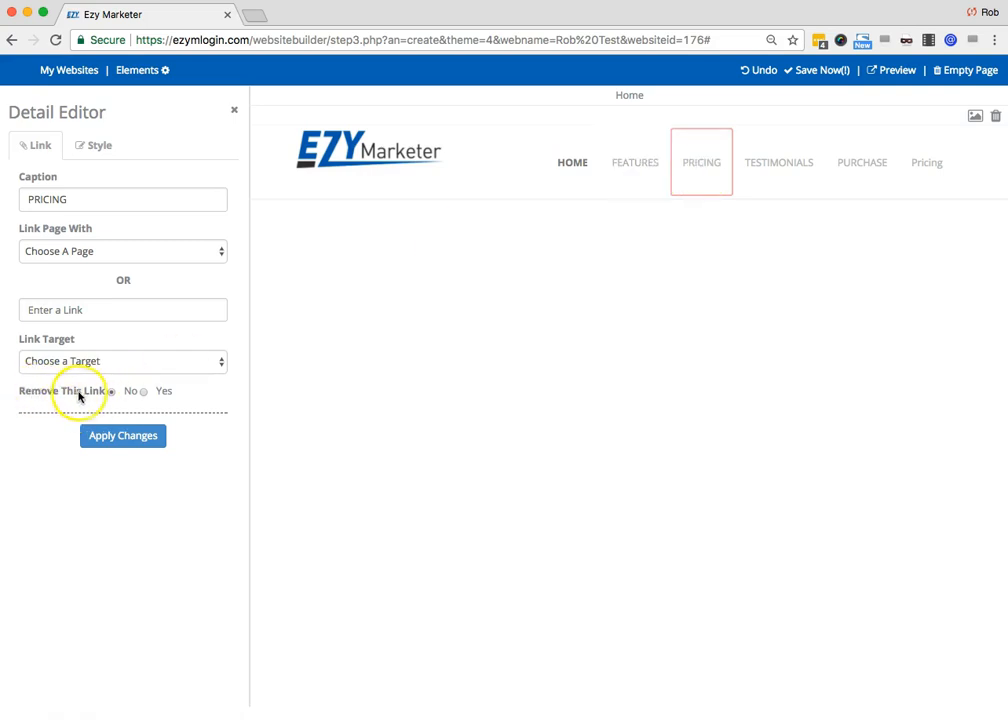
click(142, 391)
click(118, 437)
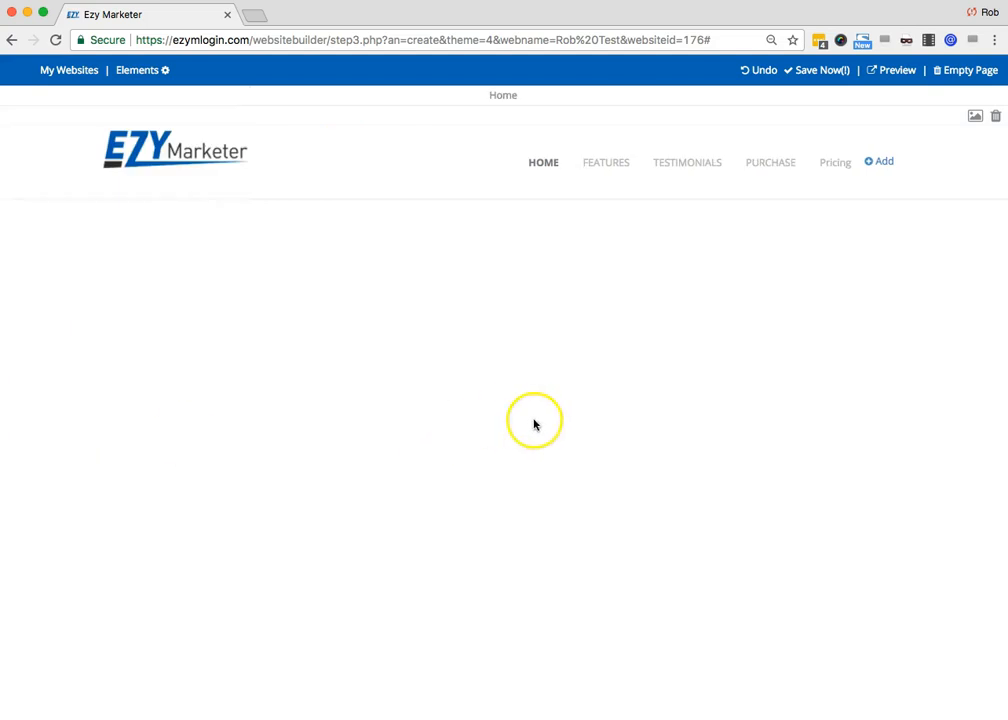
Step: Browse the available Content blocks, from the banners and testimonials through pricing, features, videos, maps and opt-in forms to the countdown timer
click(138, 70)
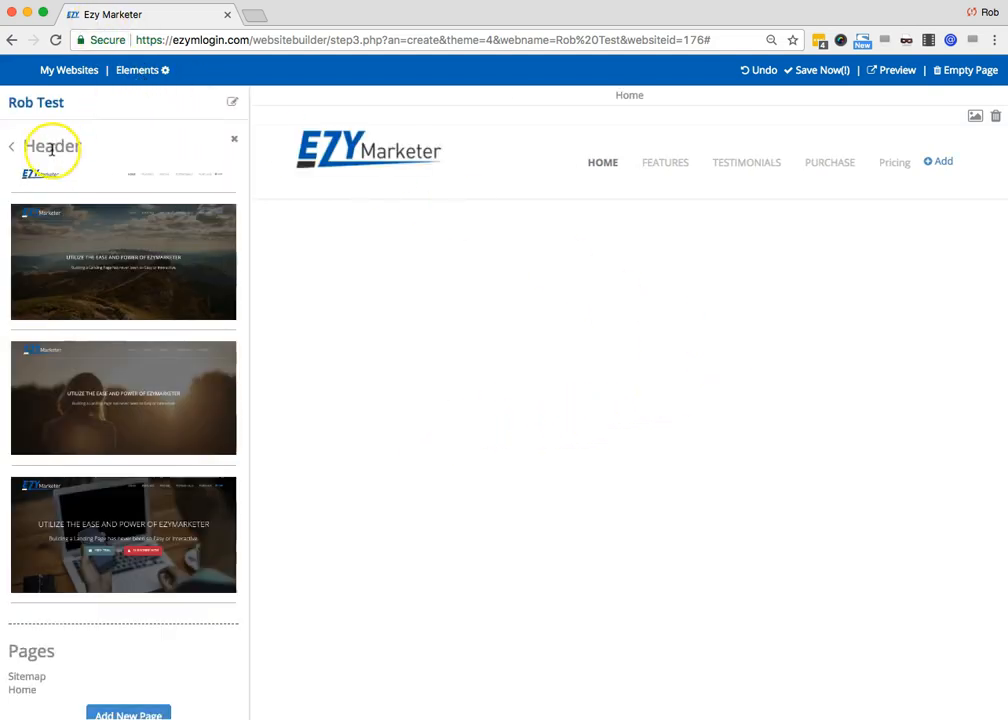
click(11, 147)
click(36, 184)
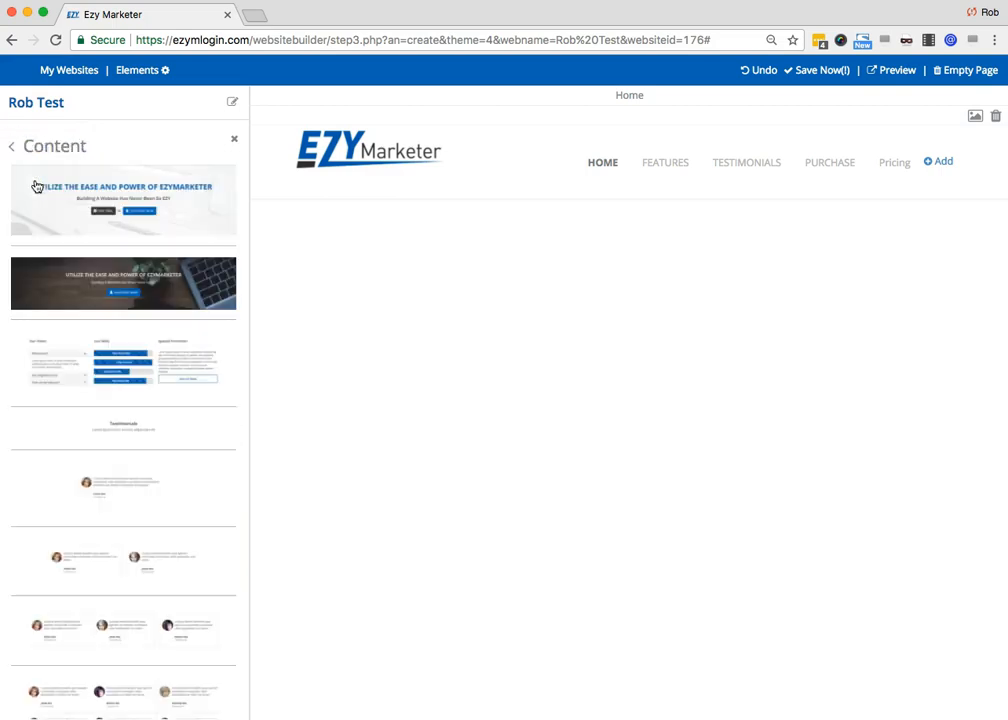
scroll(157, 274, down, 5)
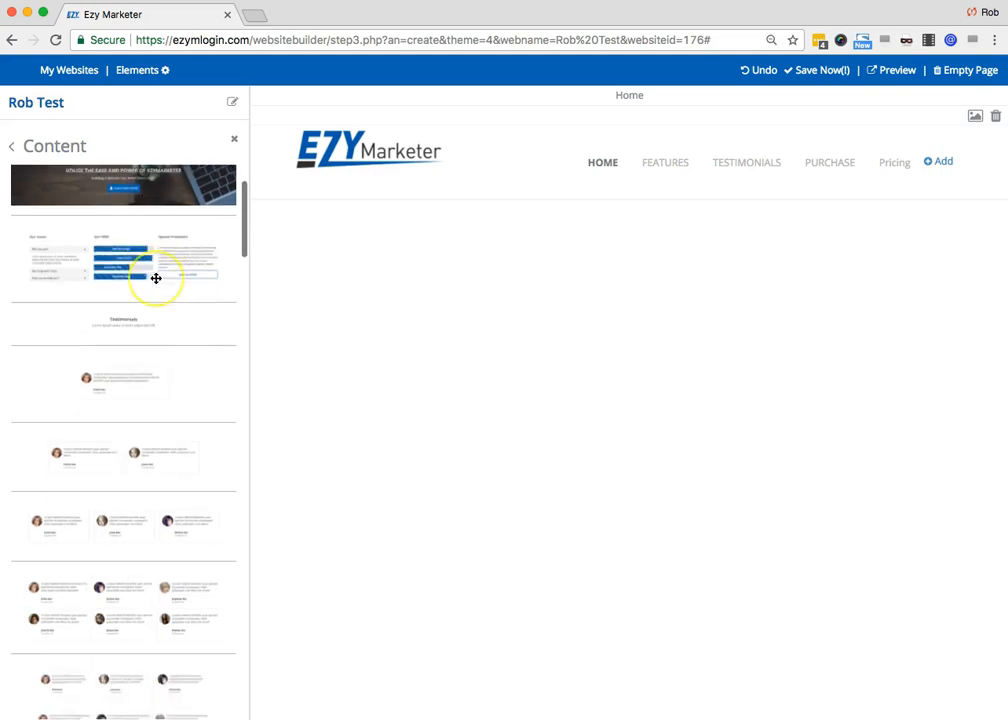
scroll(156, 278, down, 10)
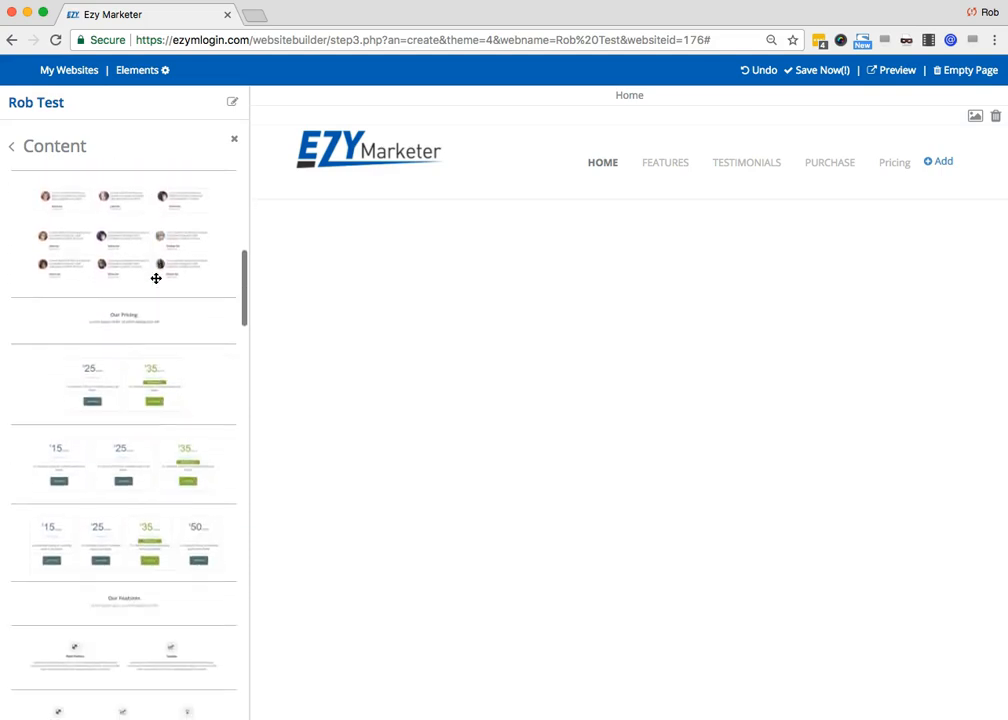
scroll(156, 278, down, 10)
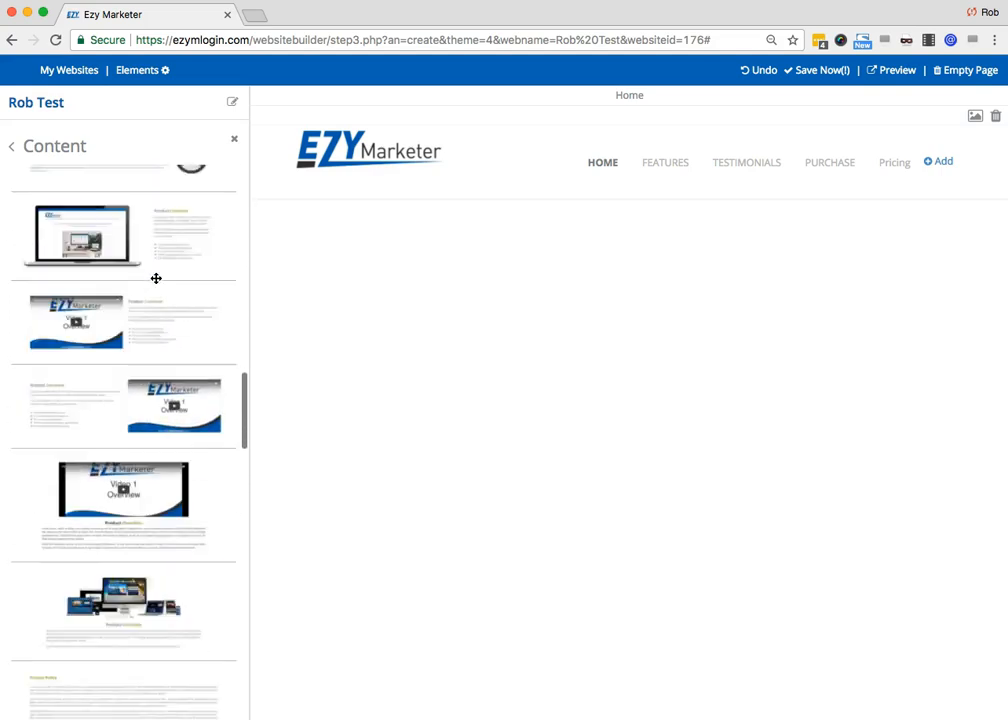
scroll(156, 278, down, 15)
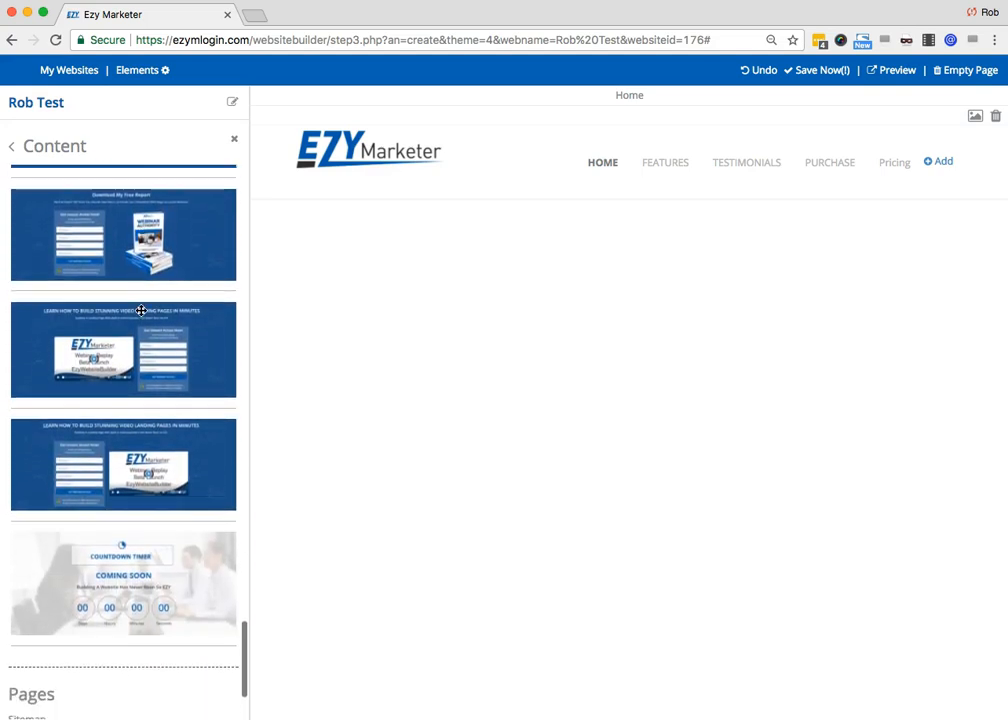
click(155, 481)
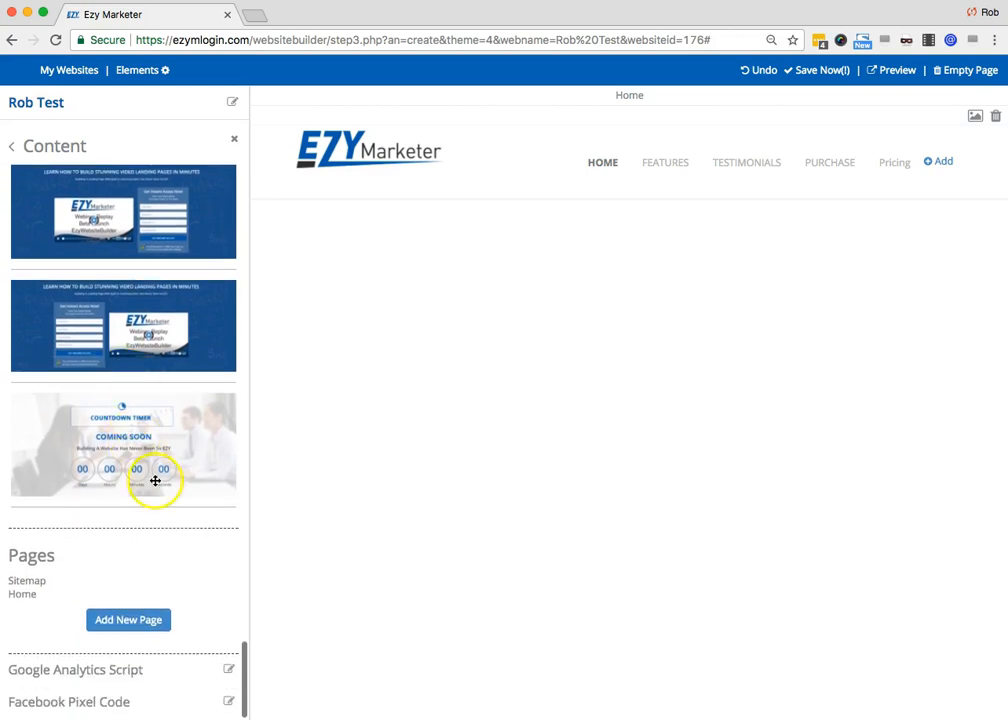
scroll(159, 449, up, 15)
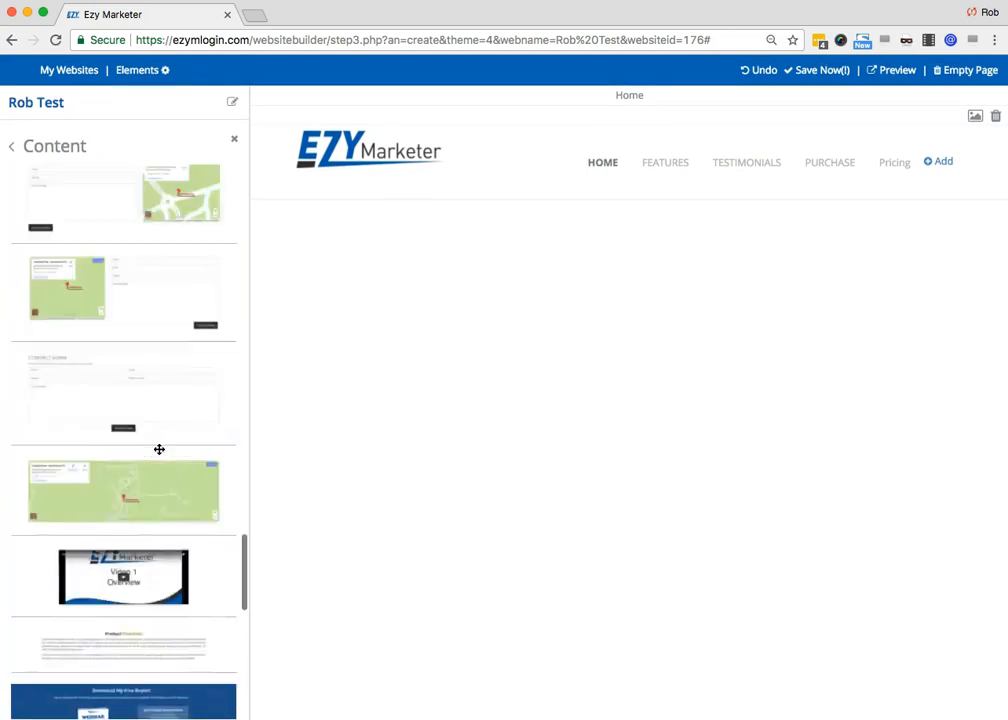
scroll(159, 449, up, 15)
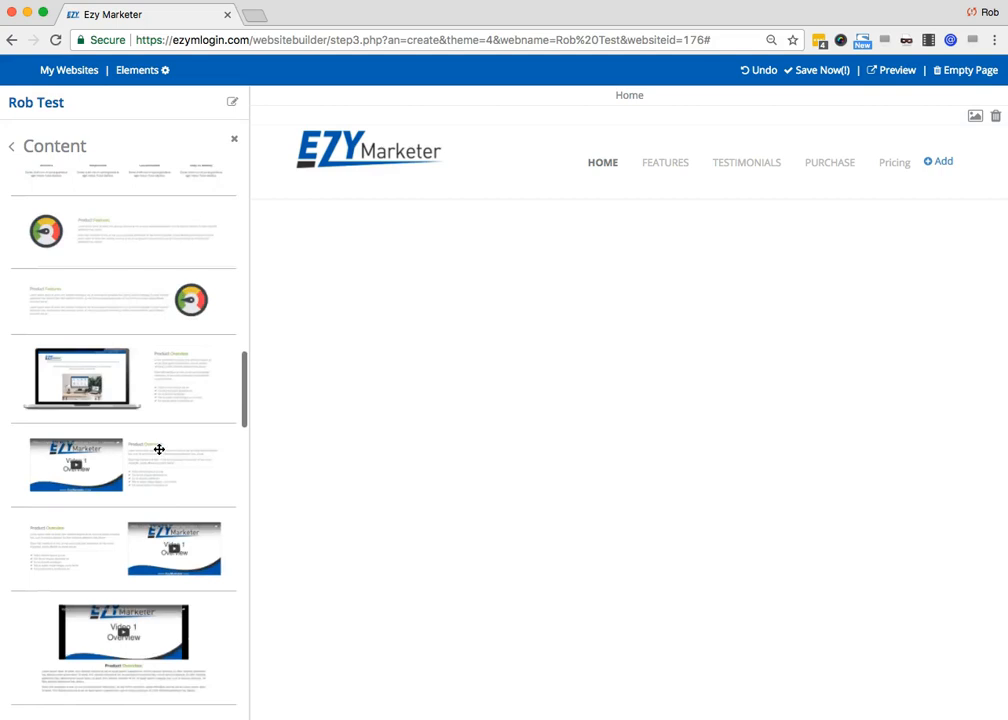
scroll(159, 449, up, 15)
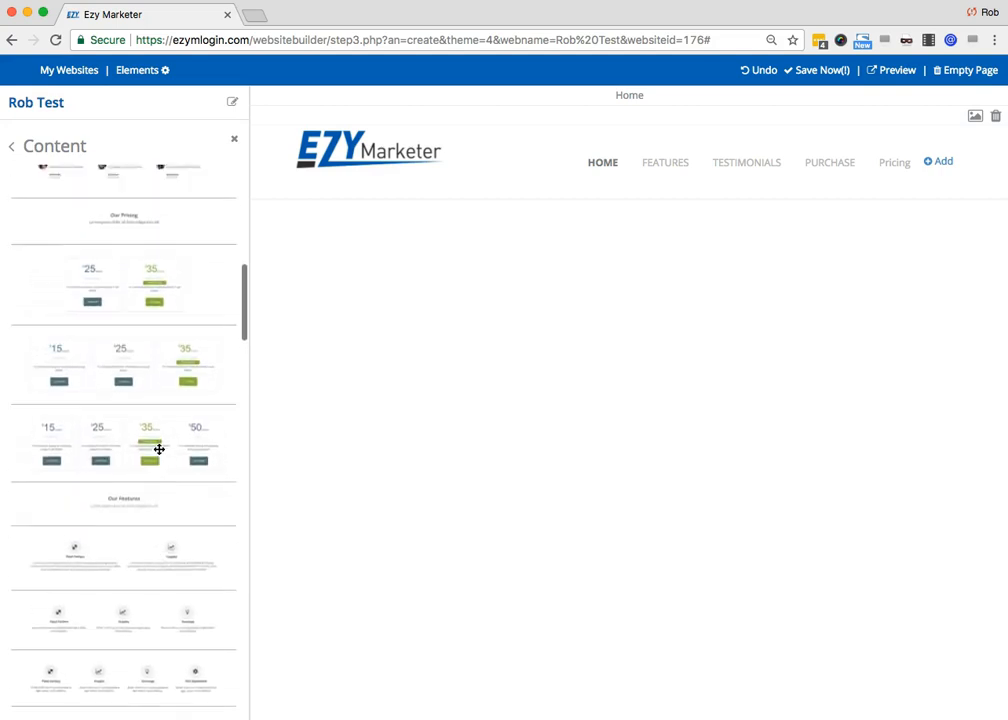
scroll(159, 449, up, 15)
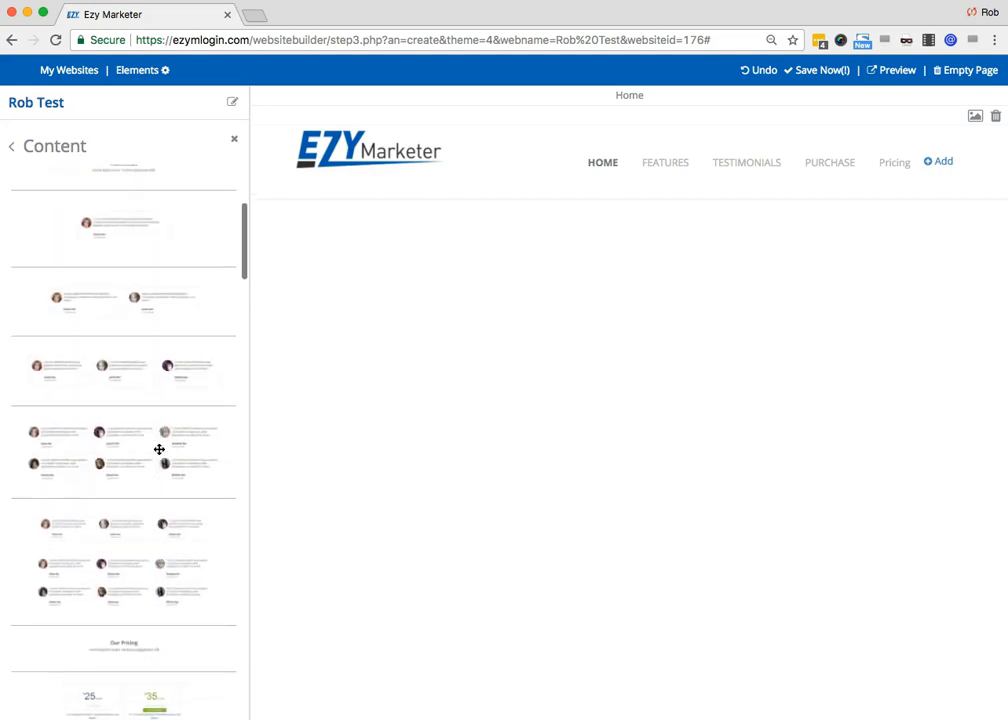
Step: Add the Testimonials heading block from the Content elements to the page, directly below the header
scroll(159, 449, up, 2)
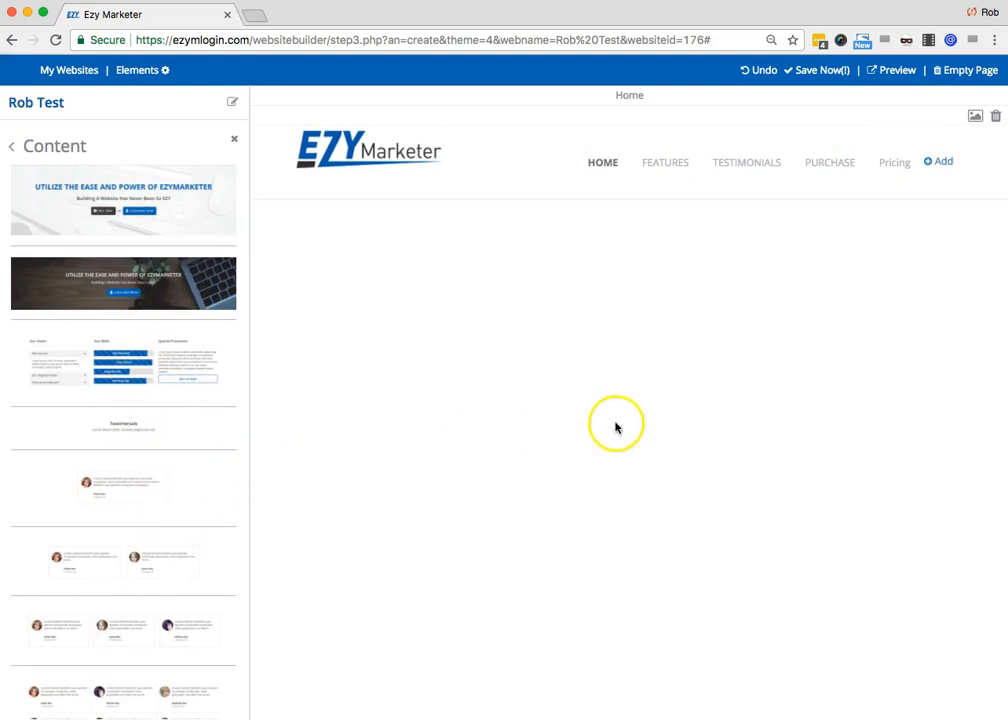
drag(88, 429, 623, 313)
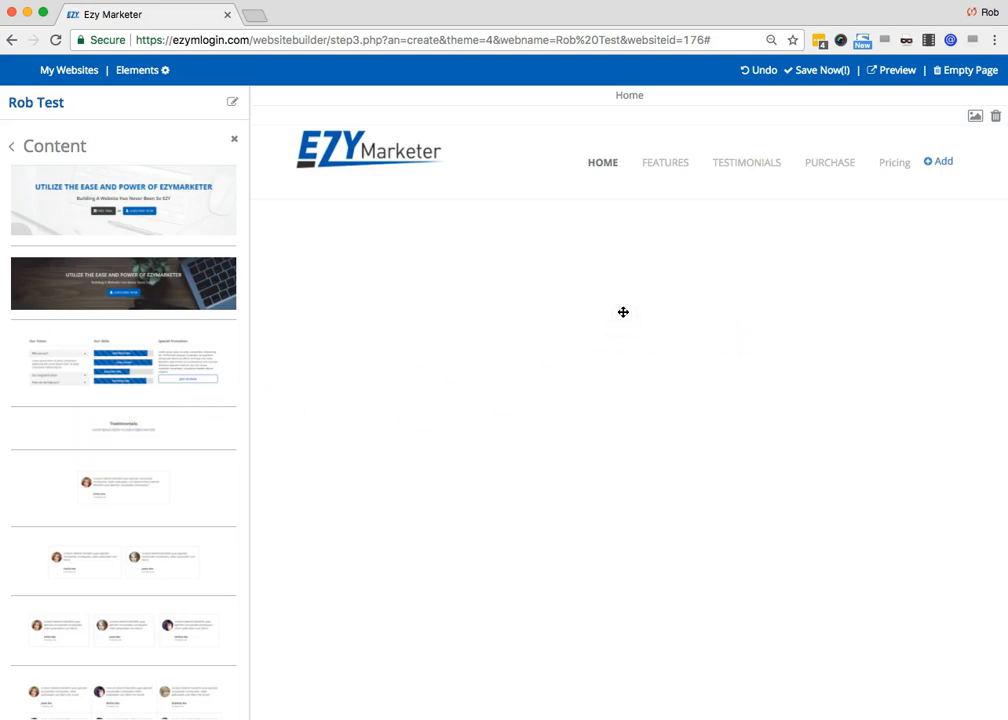
drag(623, 312, 623, 312)
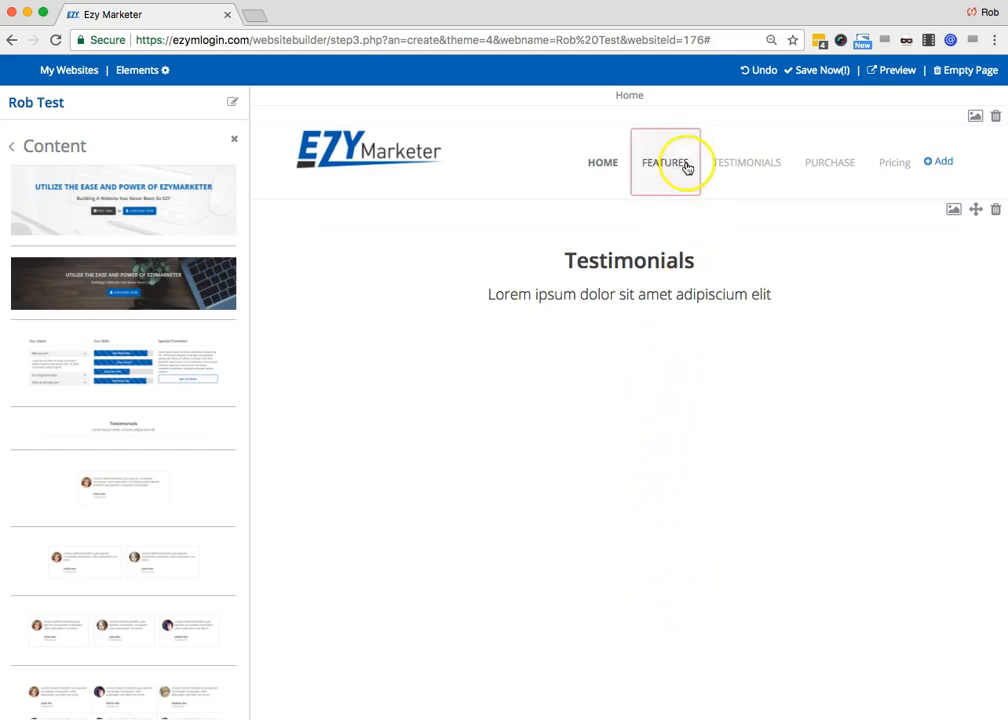
Step: Replace the placeholder subtitle under the Testimonials heading with "Look At What Our Raving Fans Have To Say About Us"
click(626, 296)
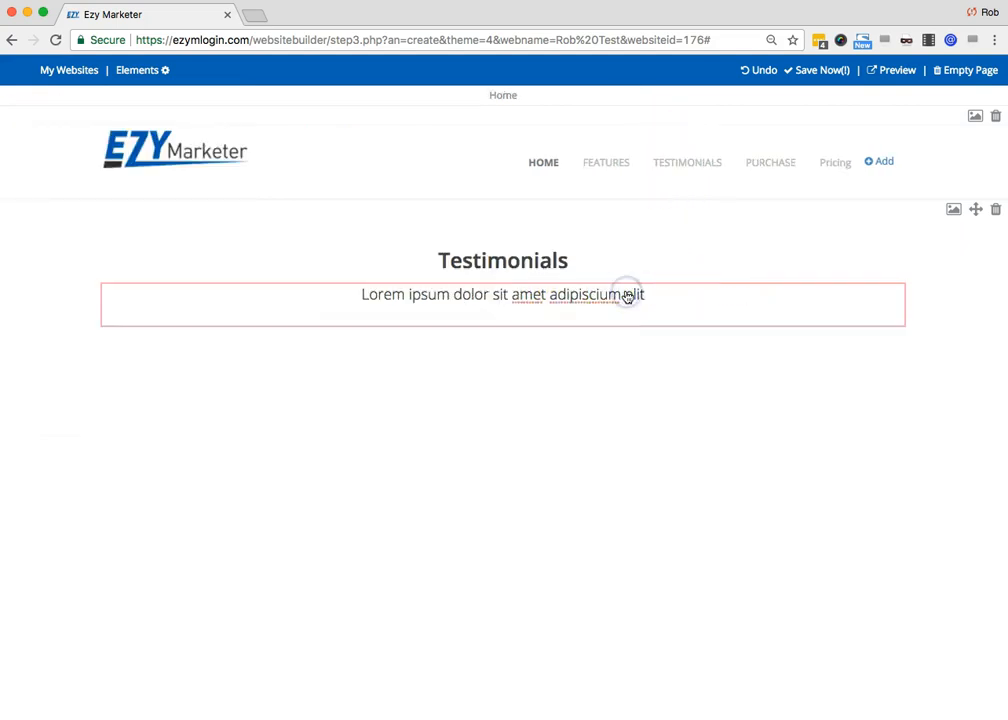
click(522, 258)
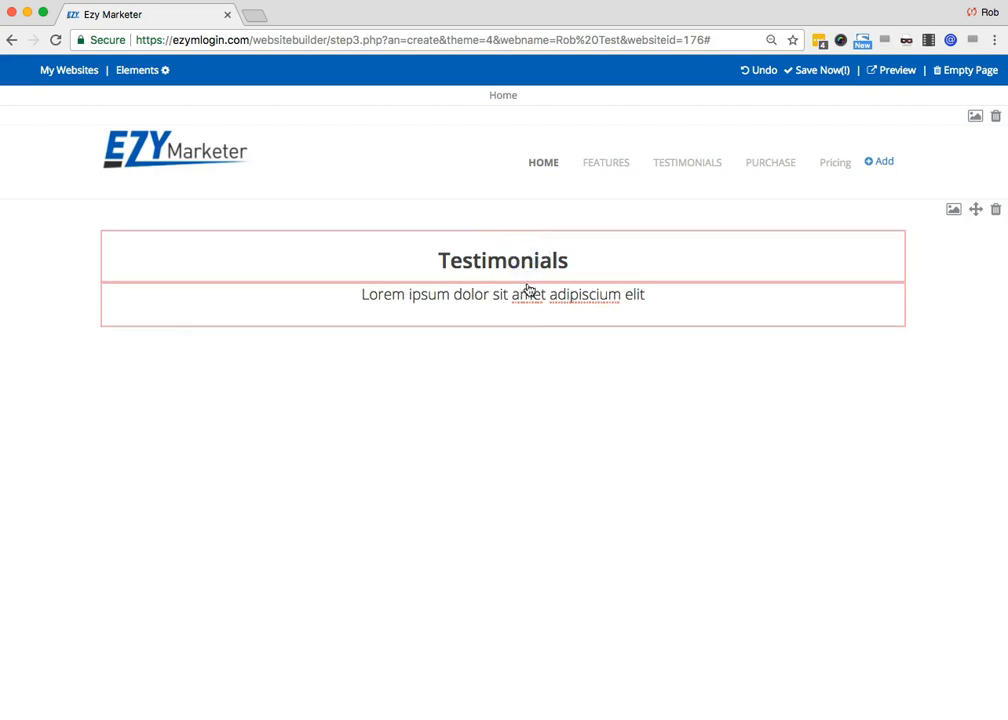
double_click(527, 297)
click(528, 302)
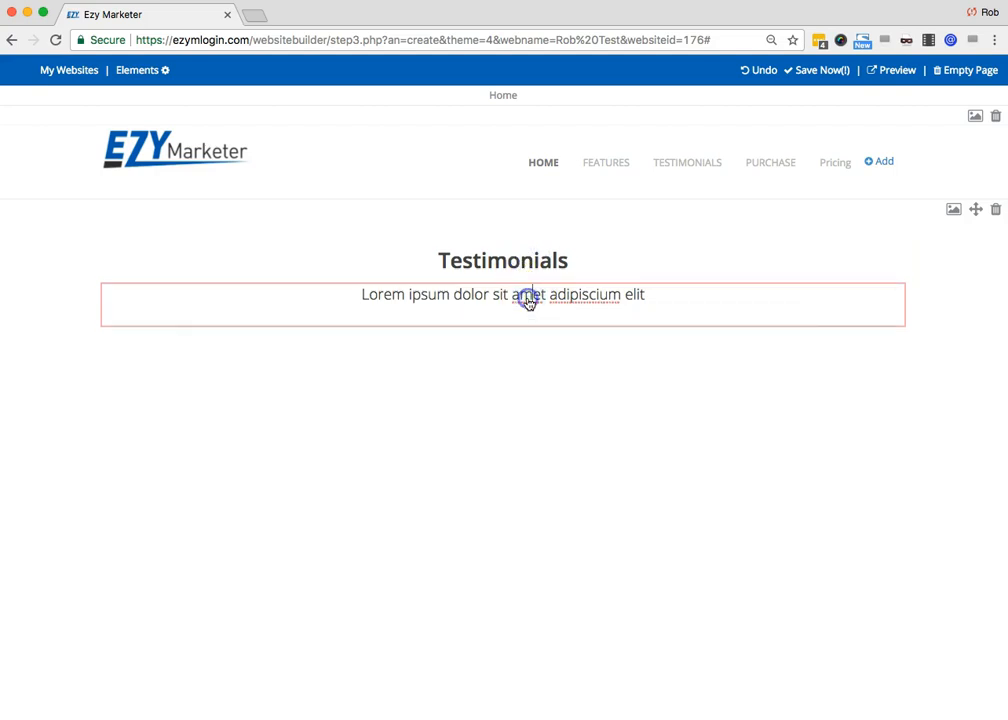
triple_click(528, 300)
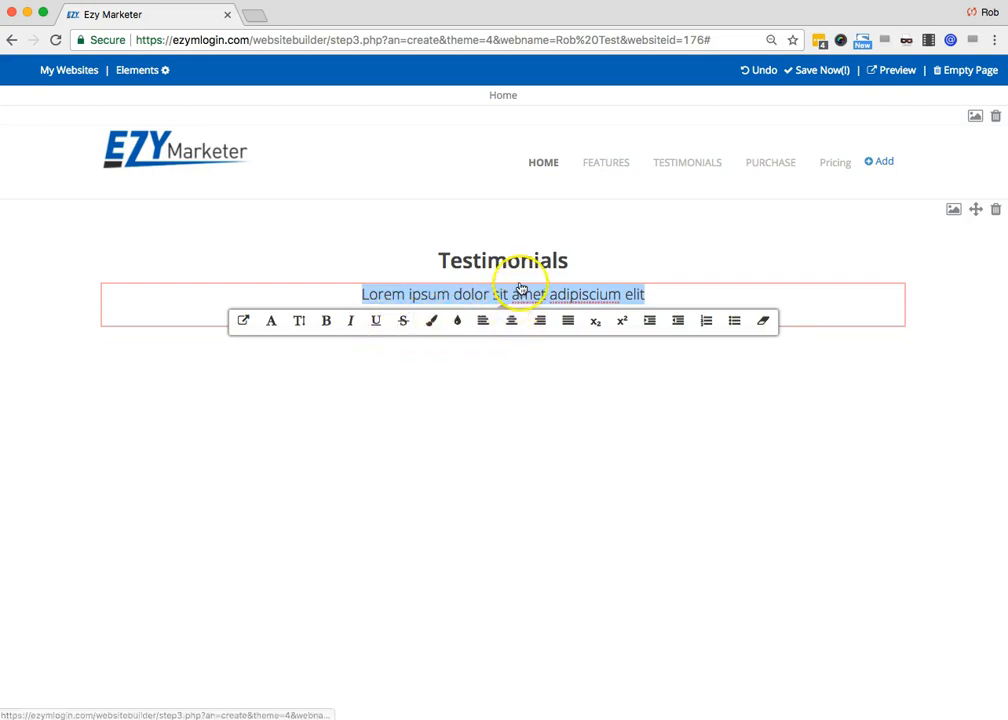
text(Look At What Our)
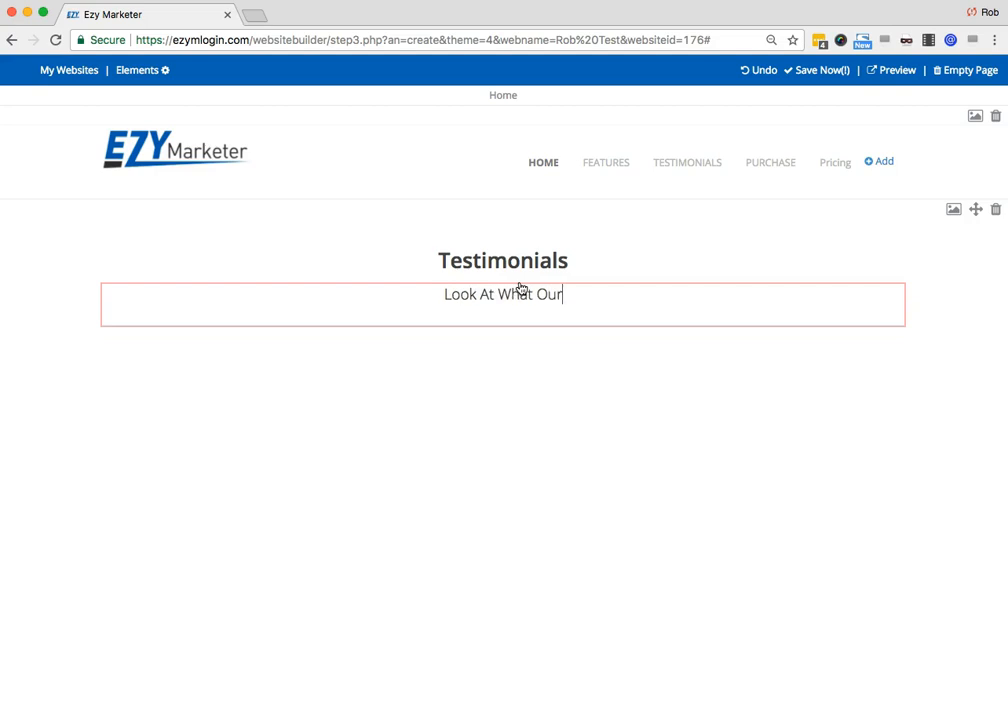
text( Raving Fans Have To Say About Us)
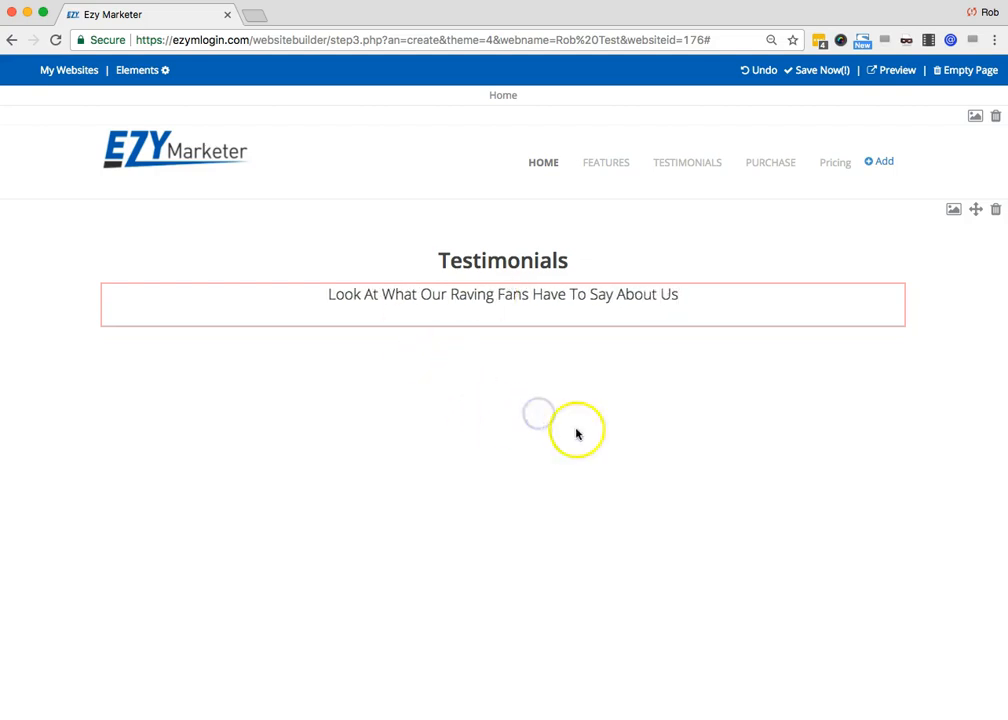
click(980, 261)
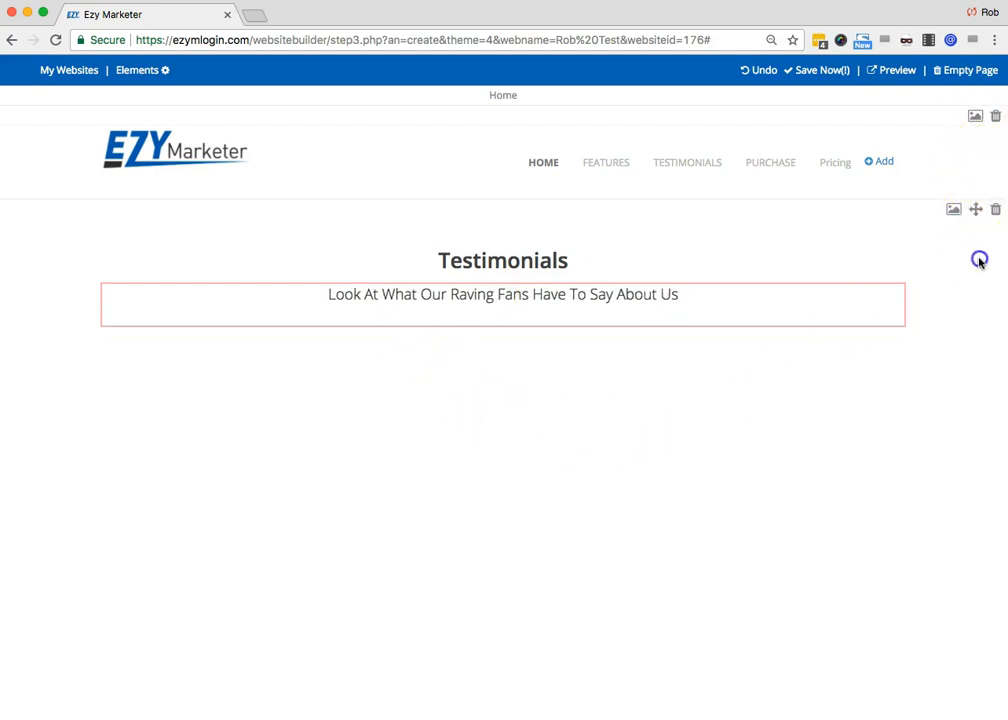
Step: Set the header block's background color to a pale blue from the palette and apply the change
click(975, 118)
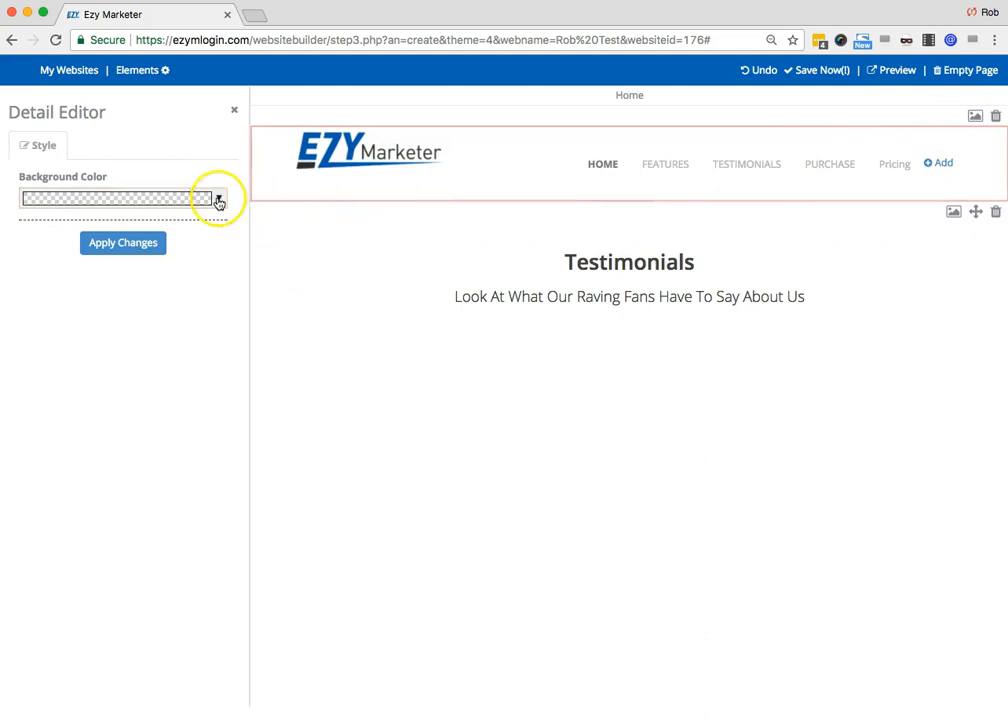
click(218, 199)
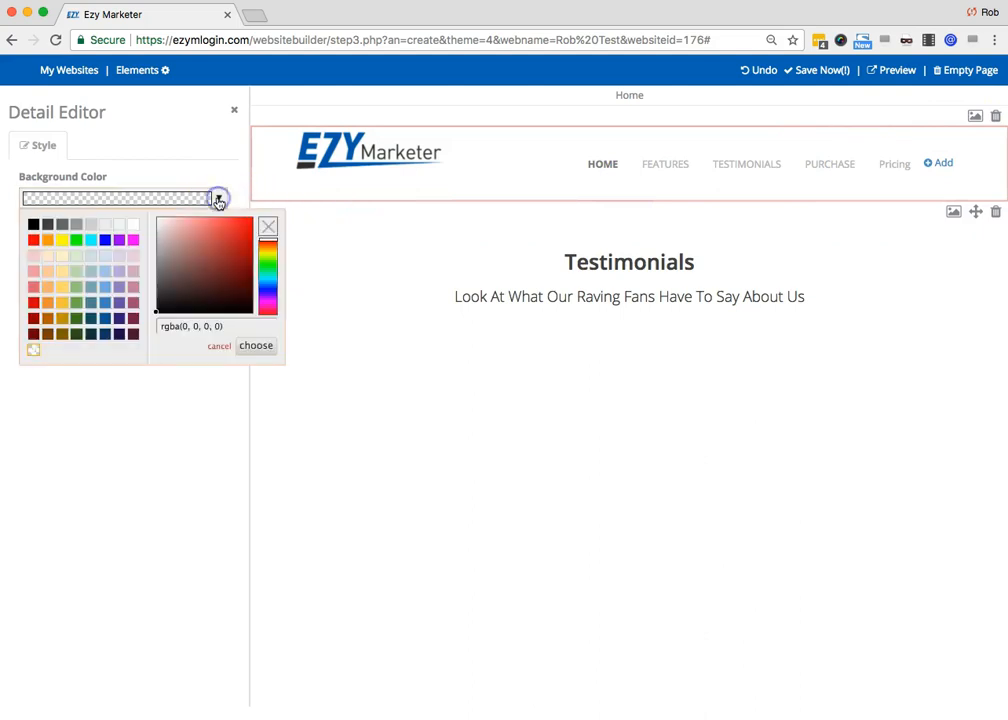
click(104, 259)
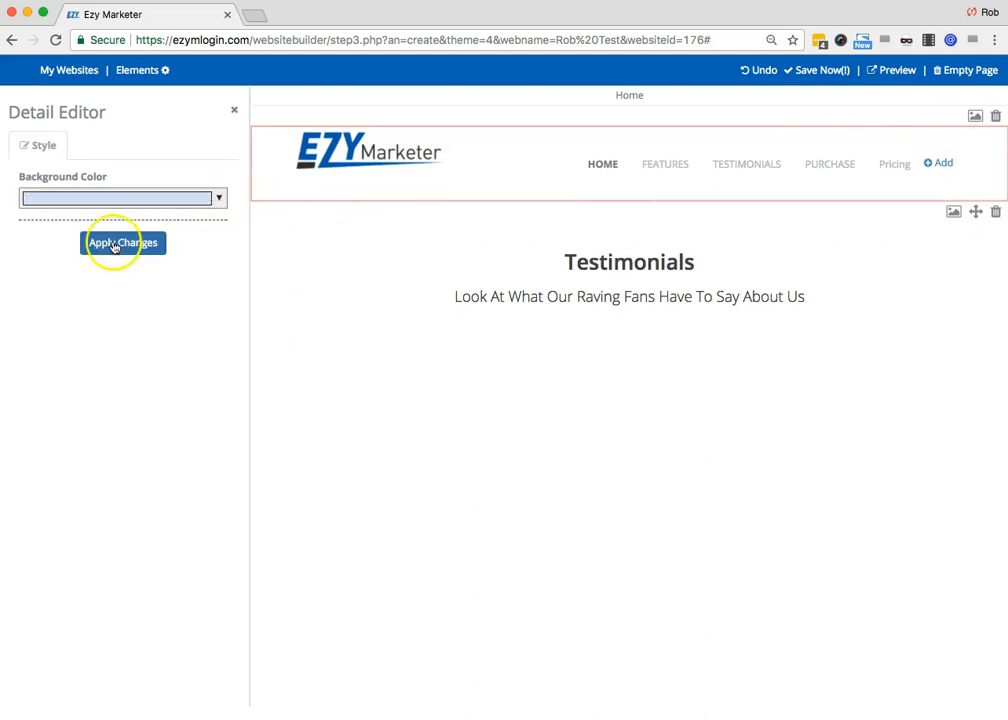
click(114, 246)
click(718, 380)
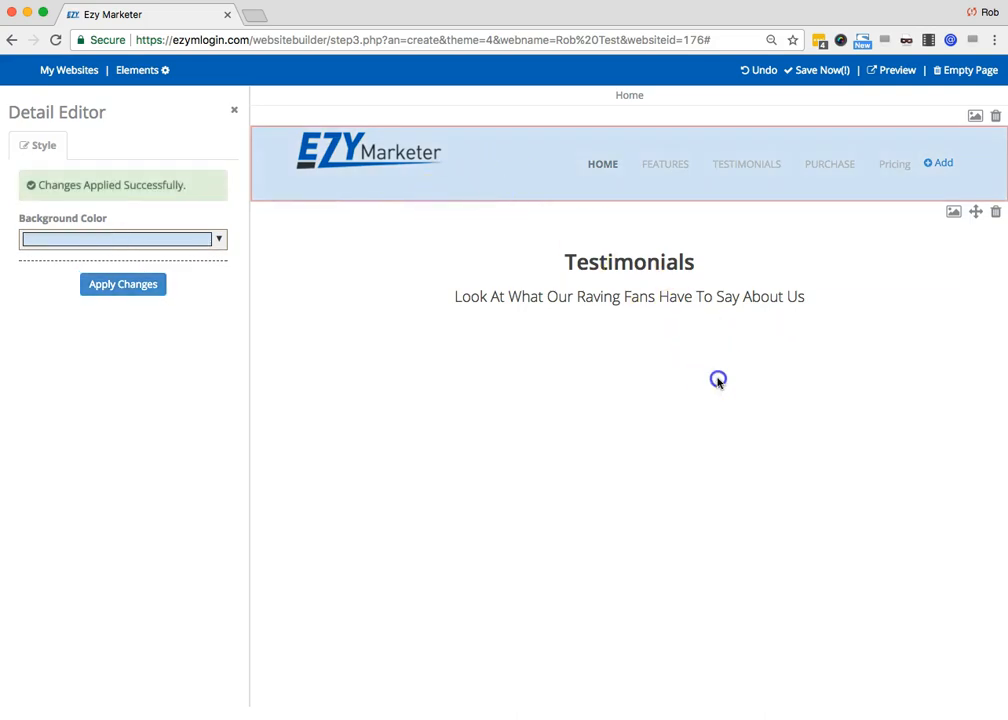
Step: Give the Testimonials heading block a pale green background color, apply it and close its detail editor
click(954, 214)
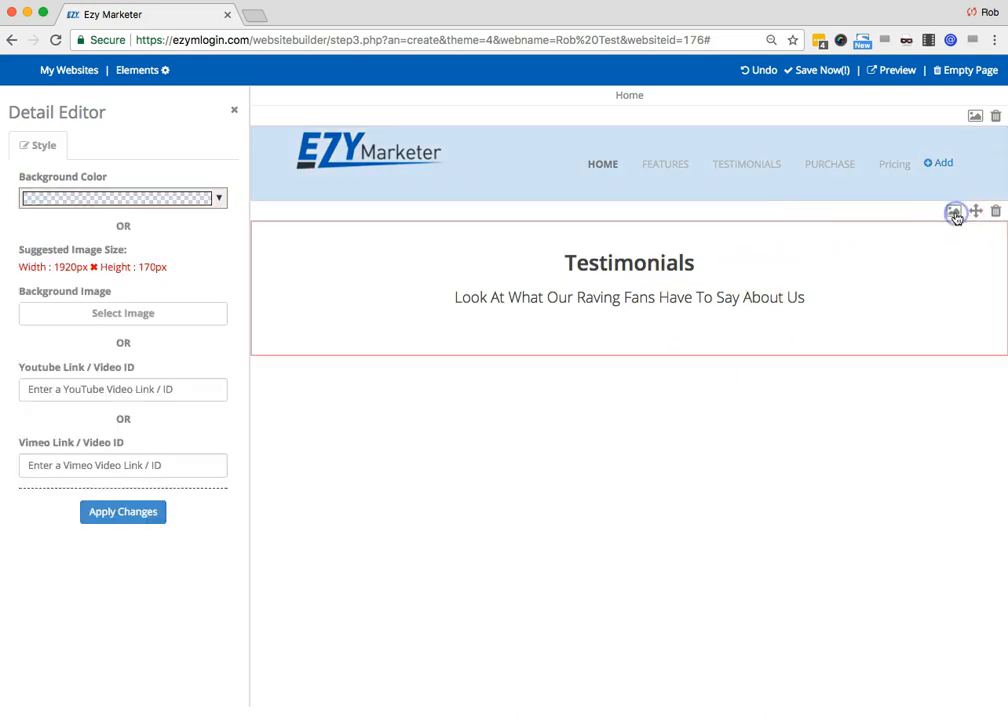
click(219, 199)
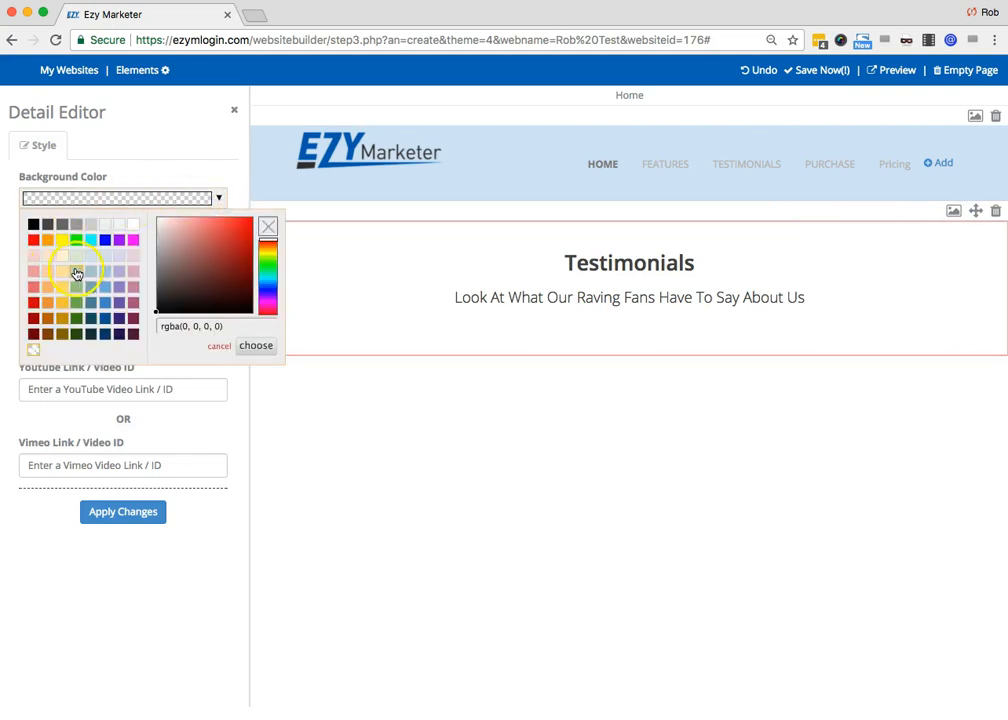
click(74, 256)
click(119, 516)
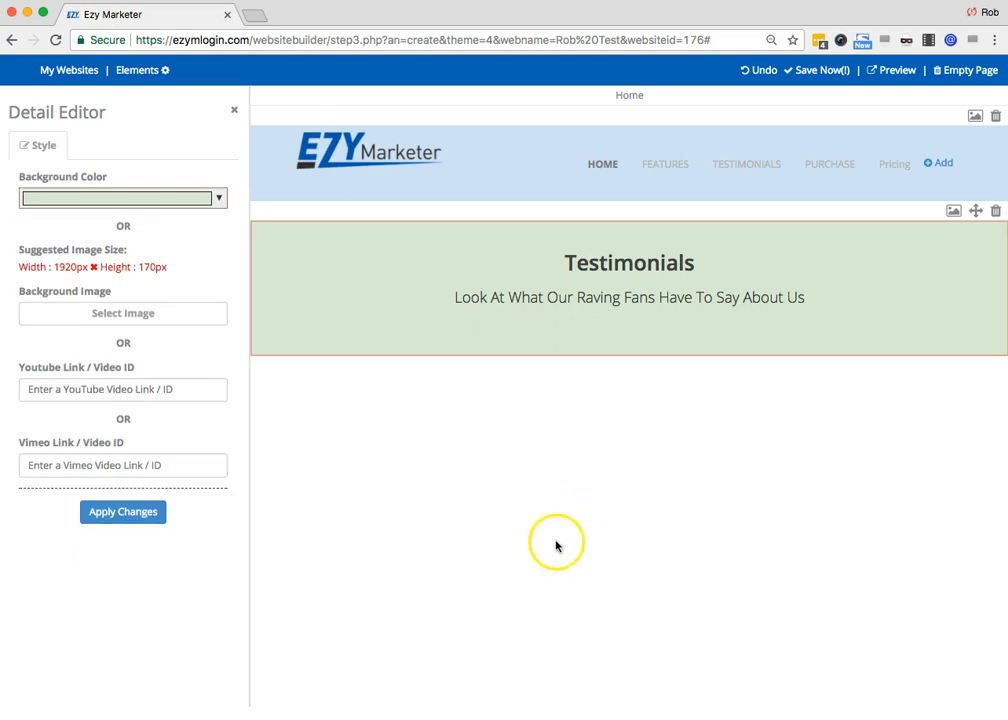
click(123, 511)
click(234, 110)
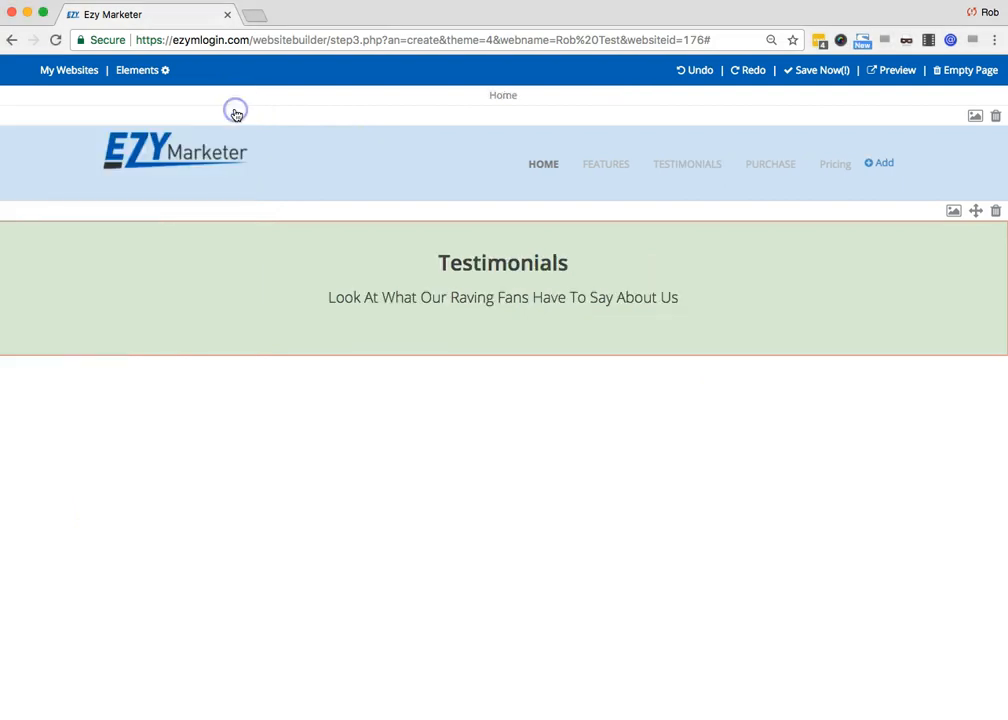
Step: Add the Content block with three testimonials in one row to the page, directly below the Testimonials heading
click(148, 72)
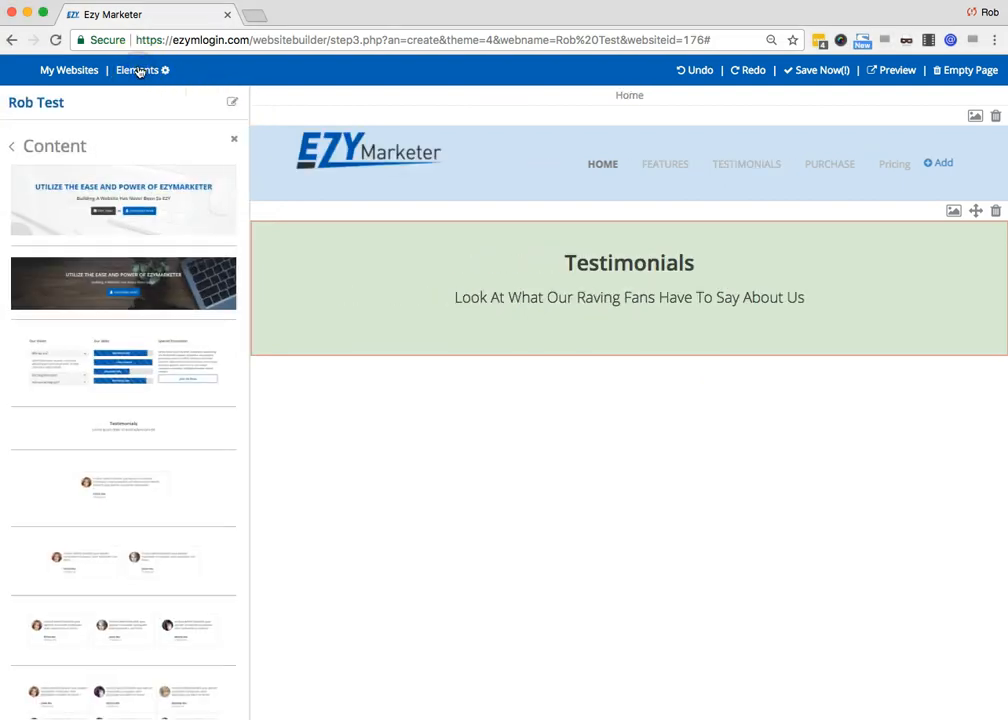
scroll(172, 410, down, 2)
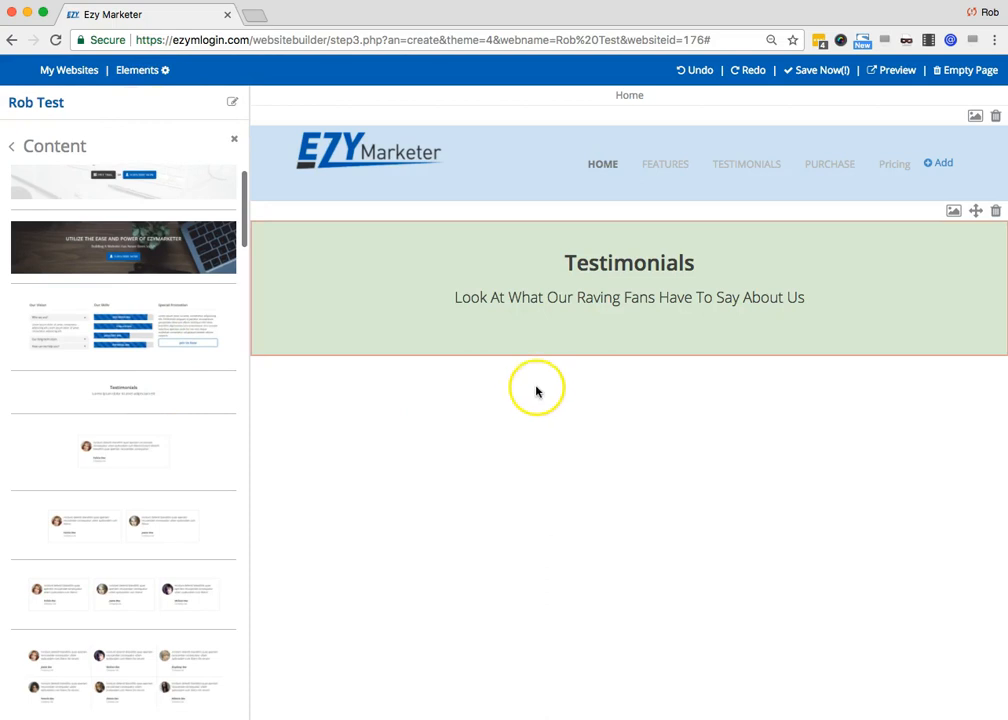
scroll(80, 455, up, 1)
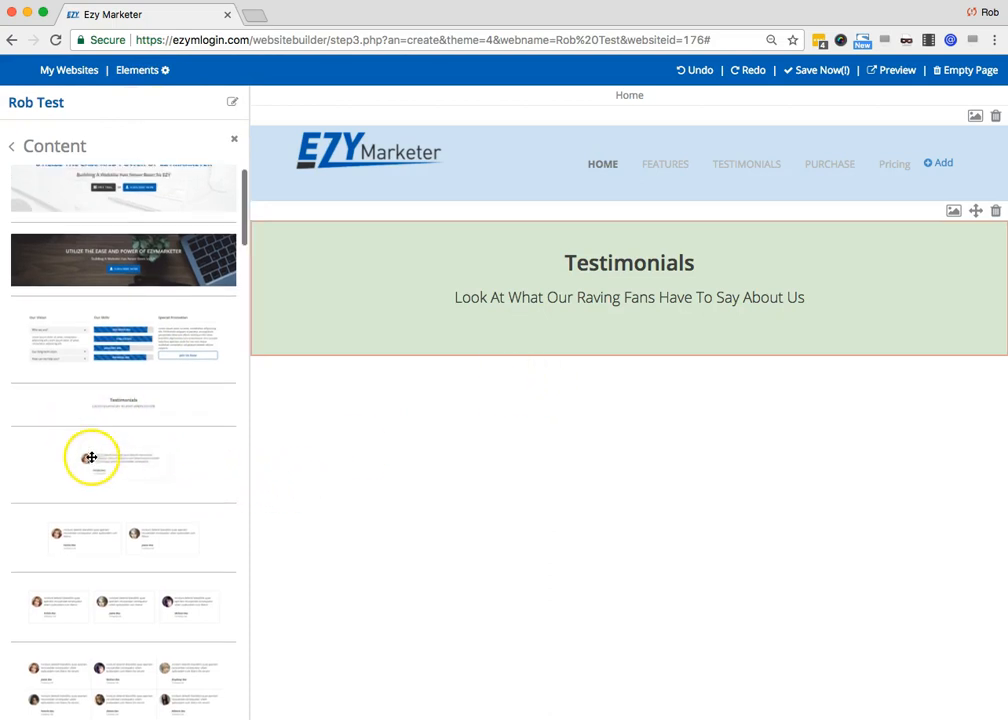
scroll(110, 490, down, 3)
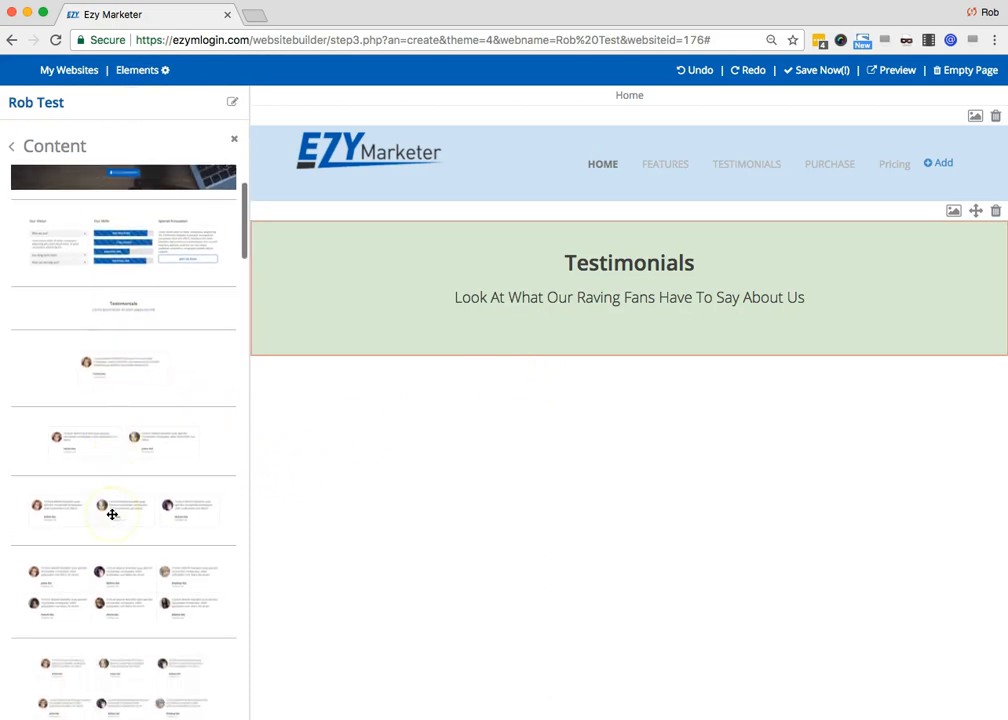
drag(101, 505, 622, 477)
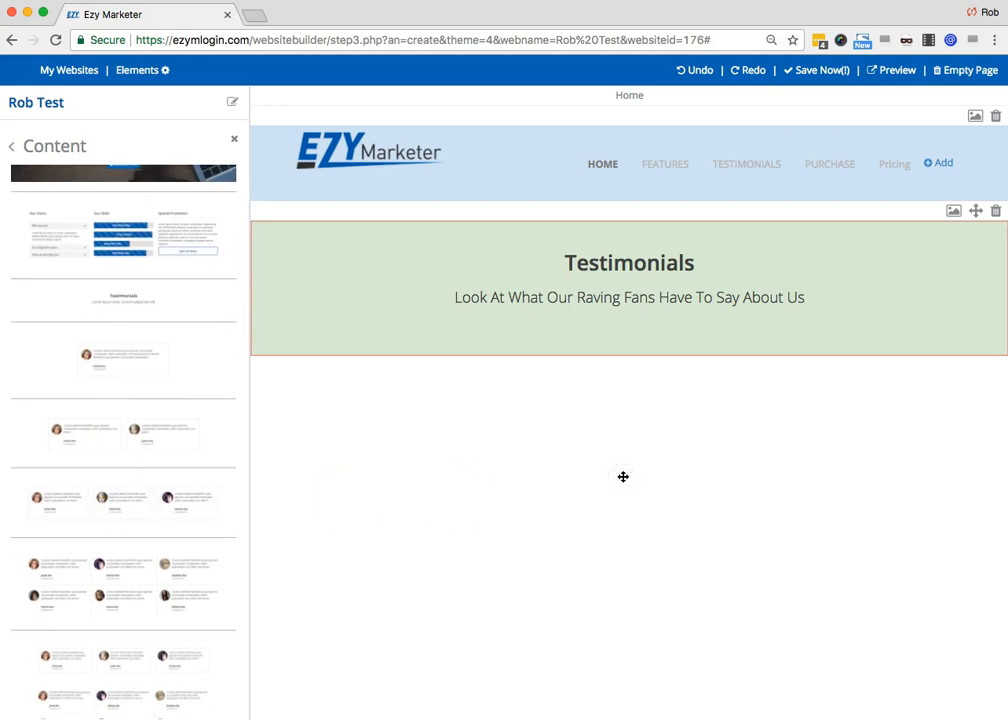
drag(623, 477, 623, 477)
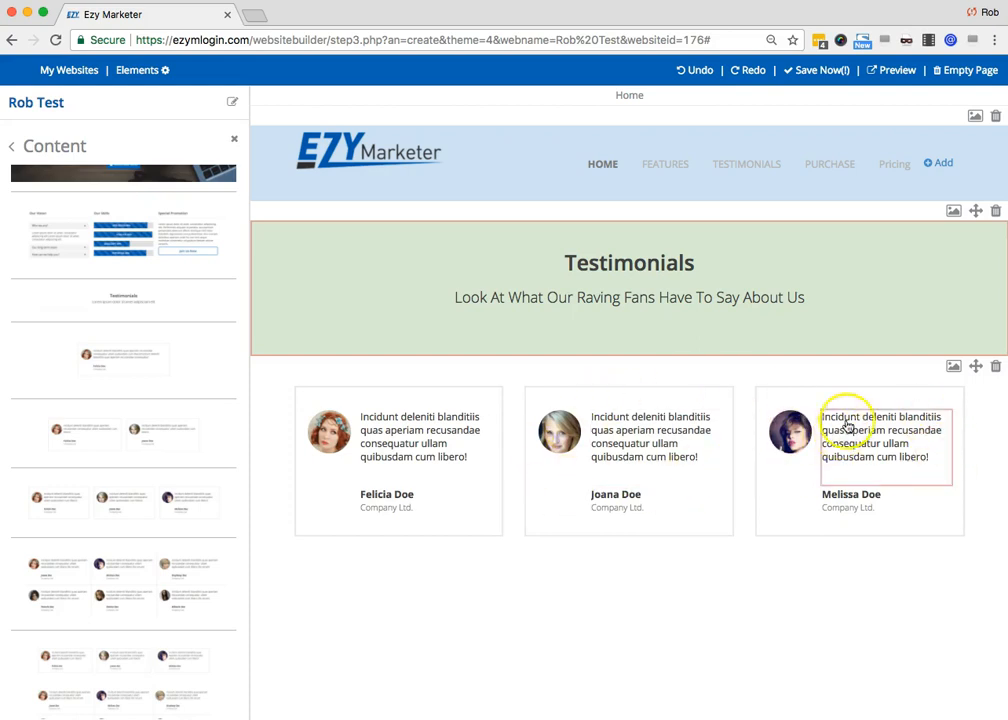
Step: Replace the third testimonial's placeholder text with "You can type anything here!"
click(954, 367)
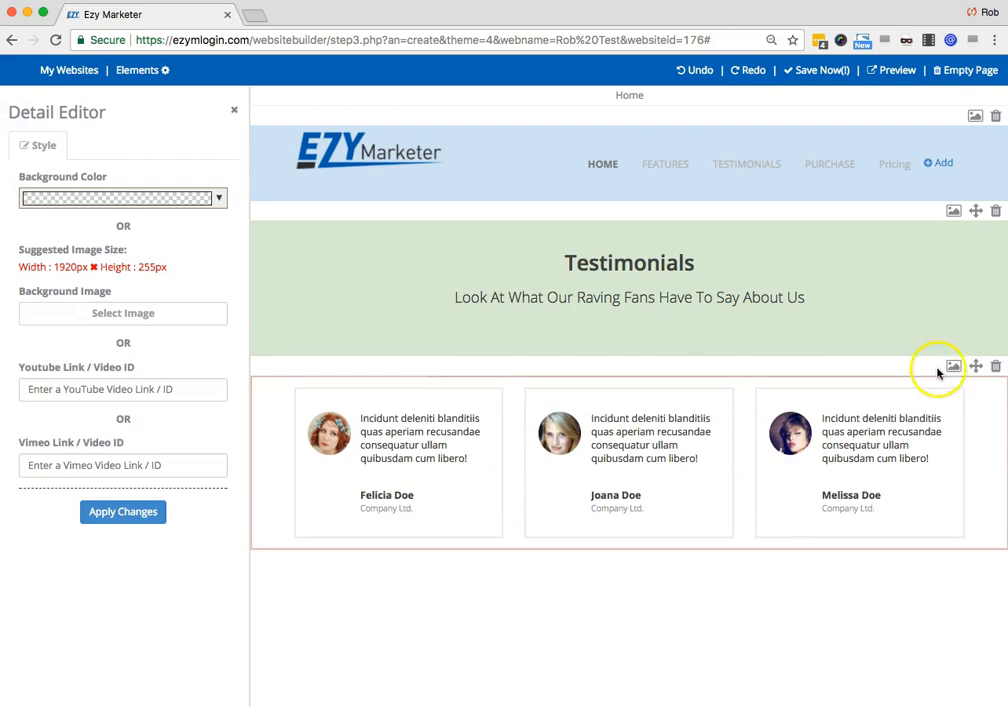
click(894, 442)
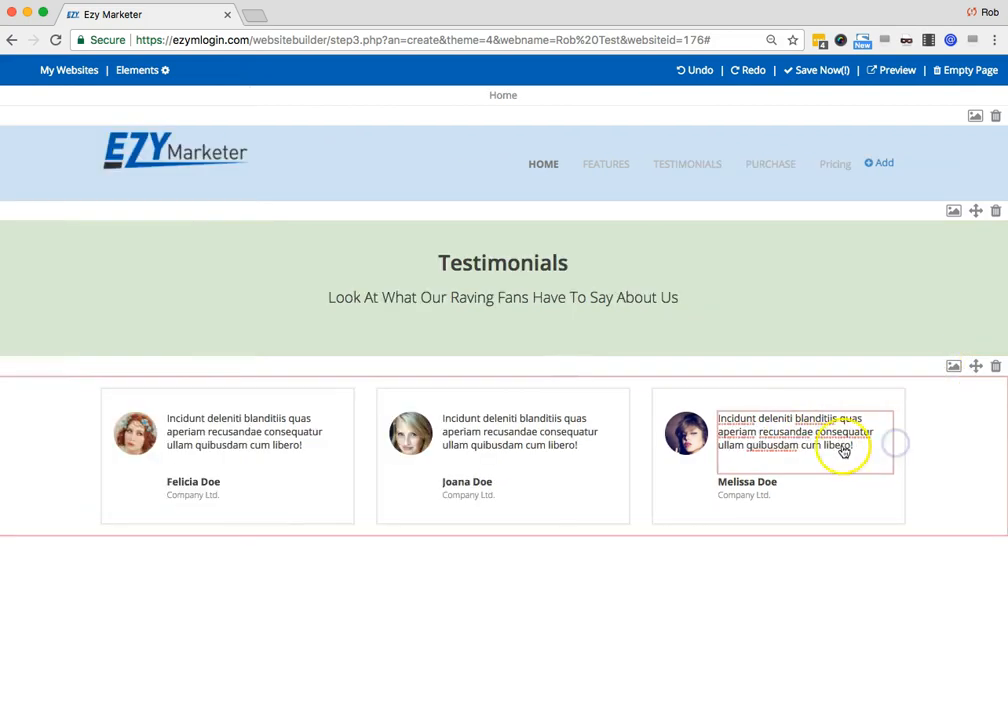
drag(823, 448, 811, 403)
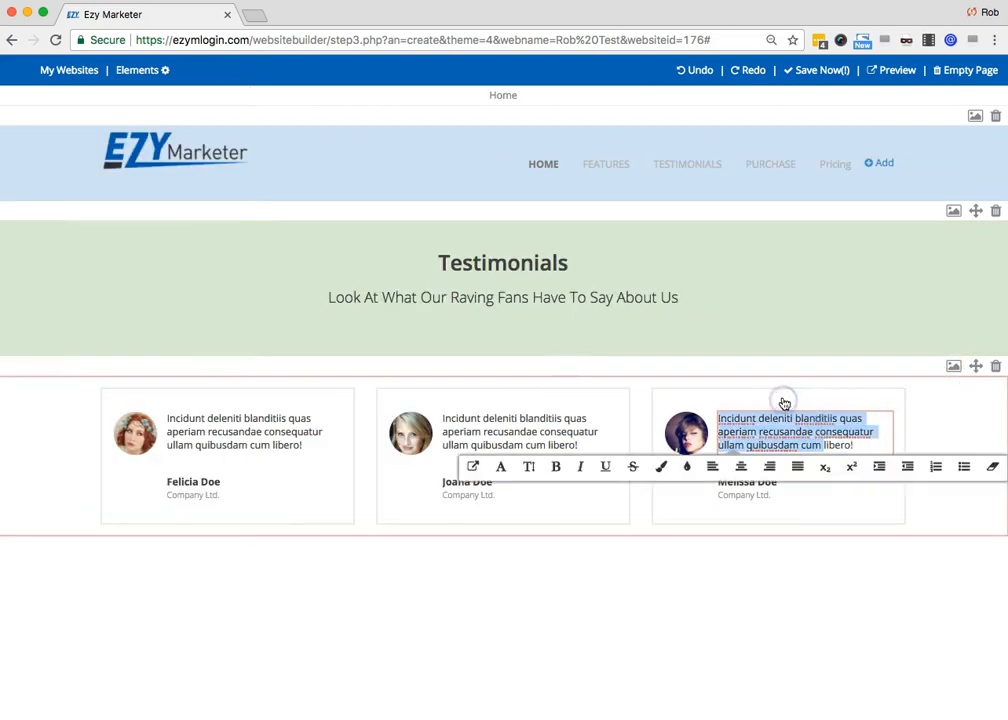
text(Y)
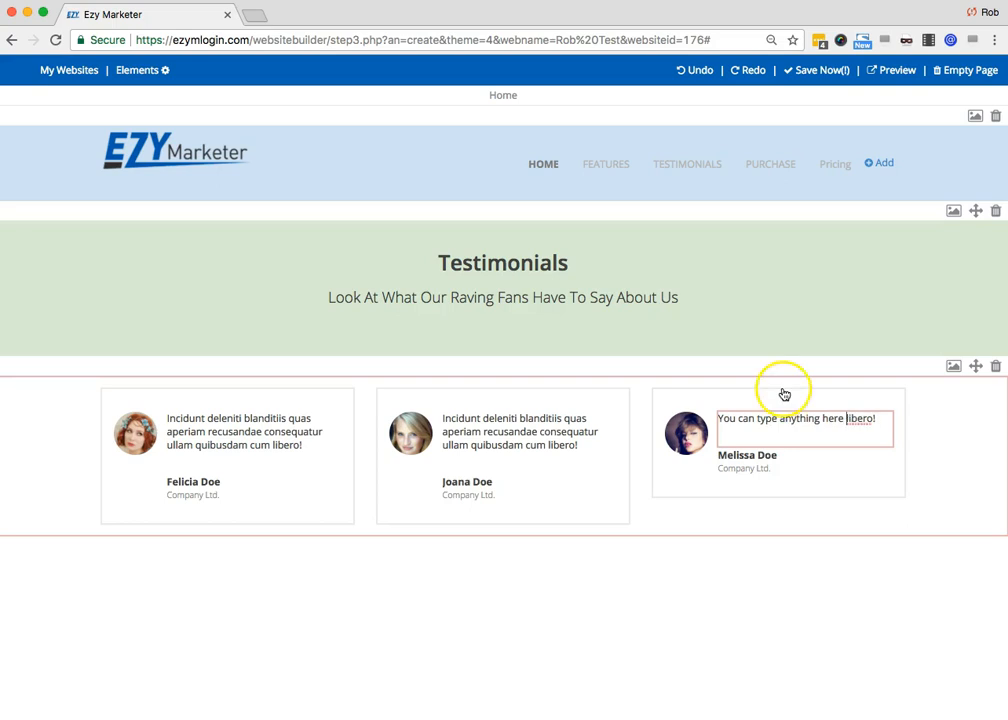
double_click(866, 418)
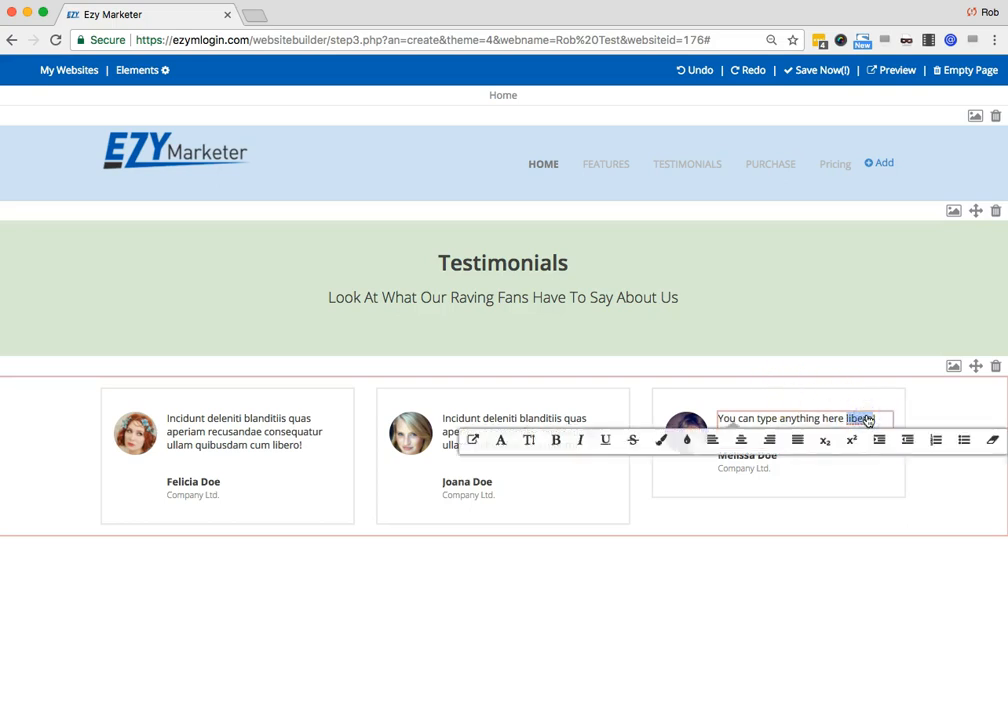
key(BackSpace)
key(BackSpace)
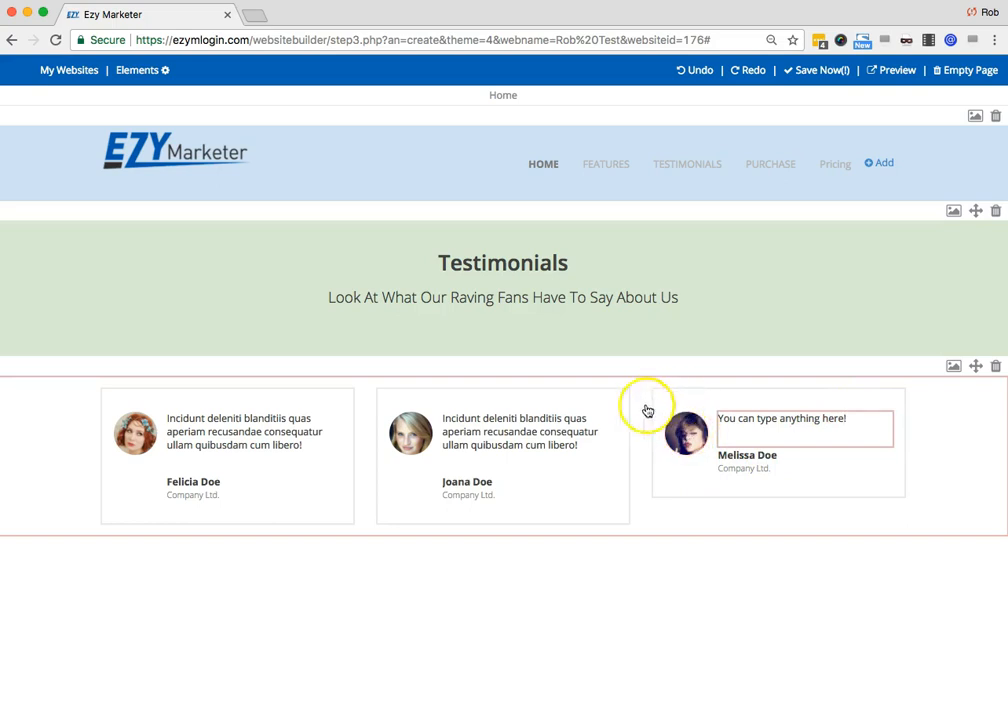
Step: Try to apply the image settings of the third testimonial's photo without choosing a replacement image
click(686, 432)
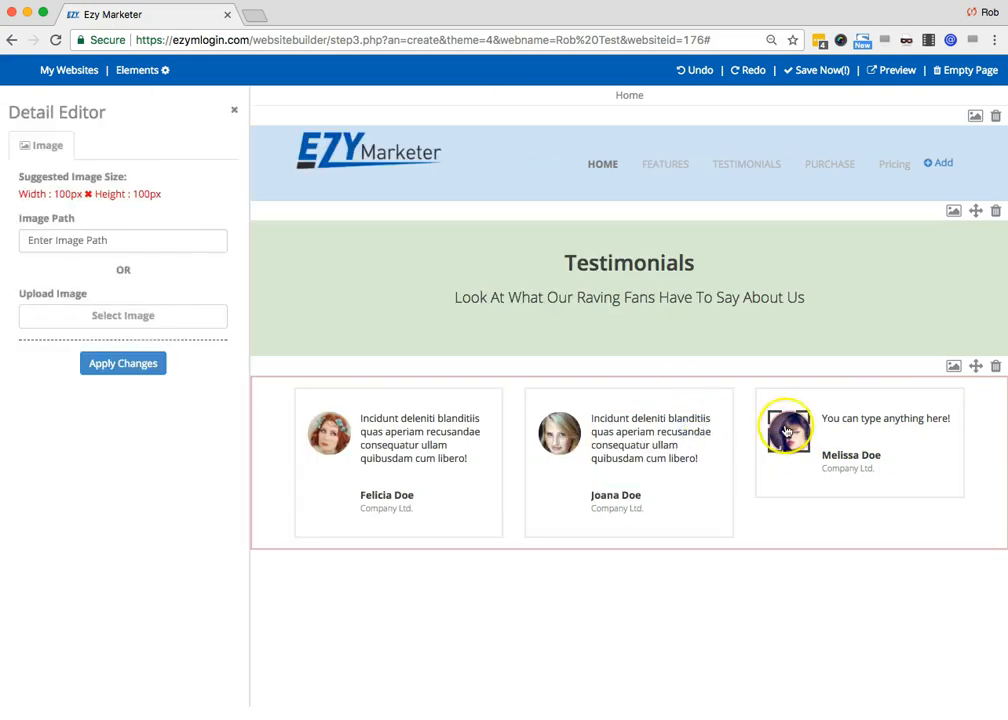
click(50, 239)
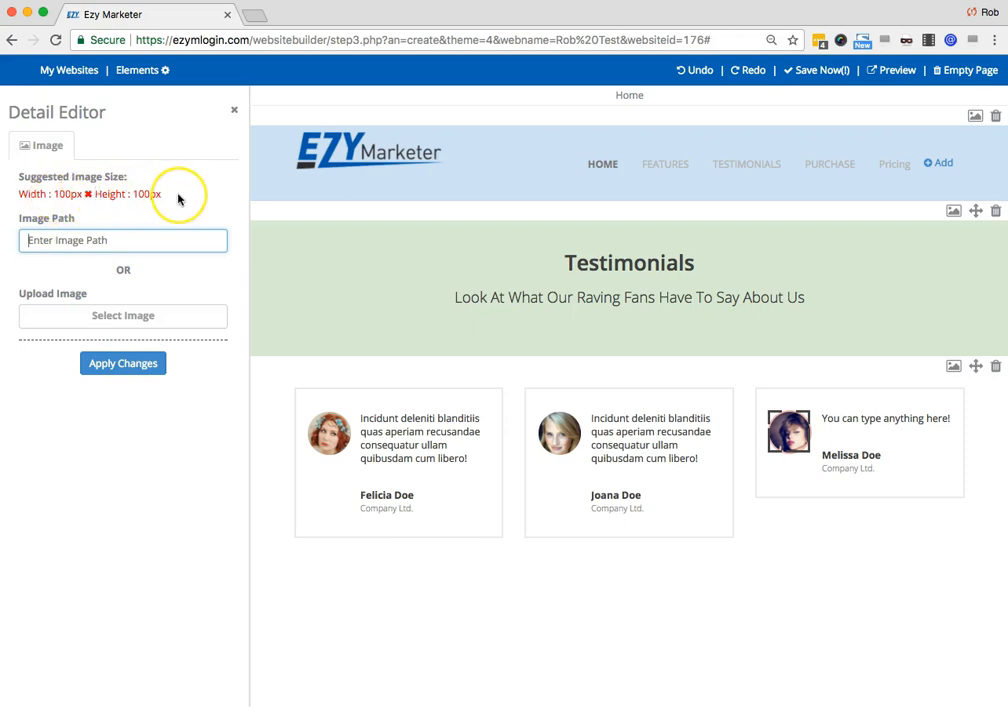
click(124, 367)
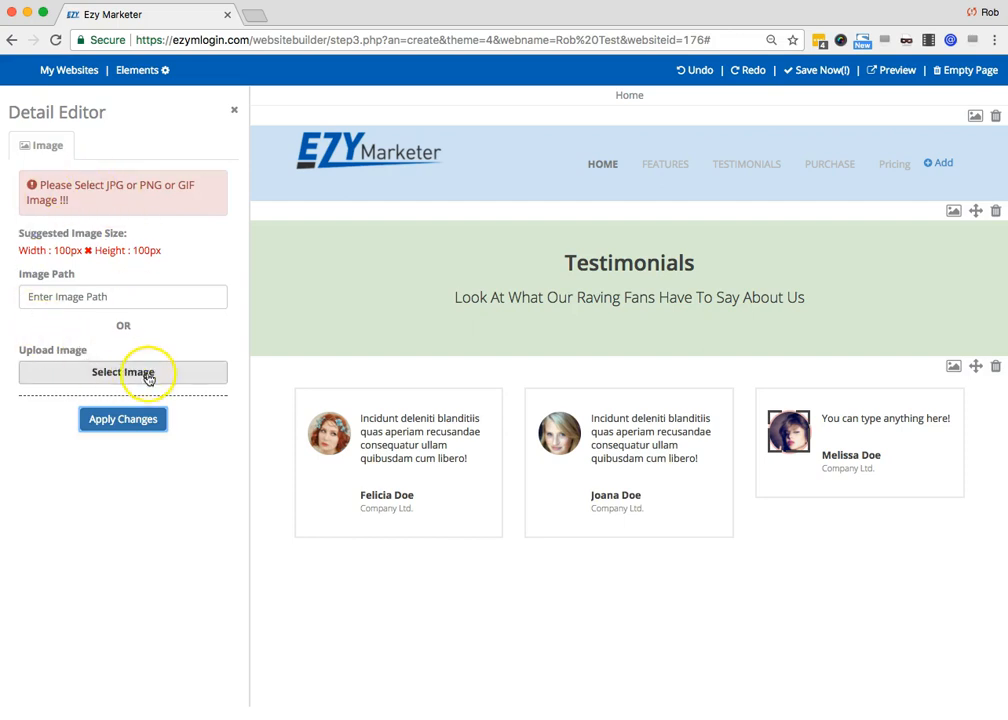
click(864, 437)
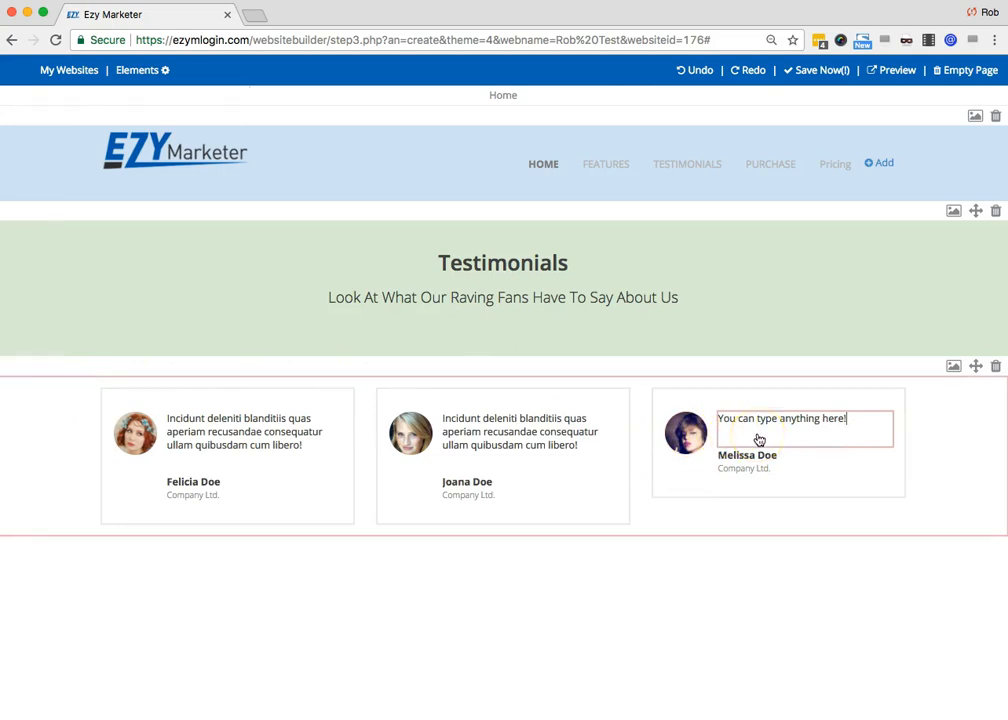
Step: Add the Product Features content block with the gauge image left of the text, directly below the three testimonials
click(143, 70)
scroll(143, 405, down, 10)
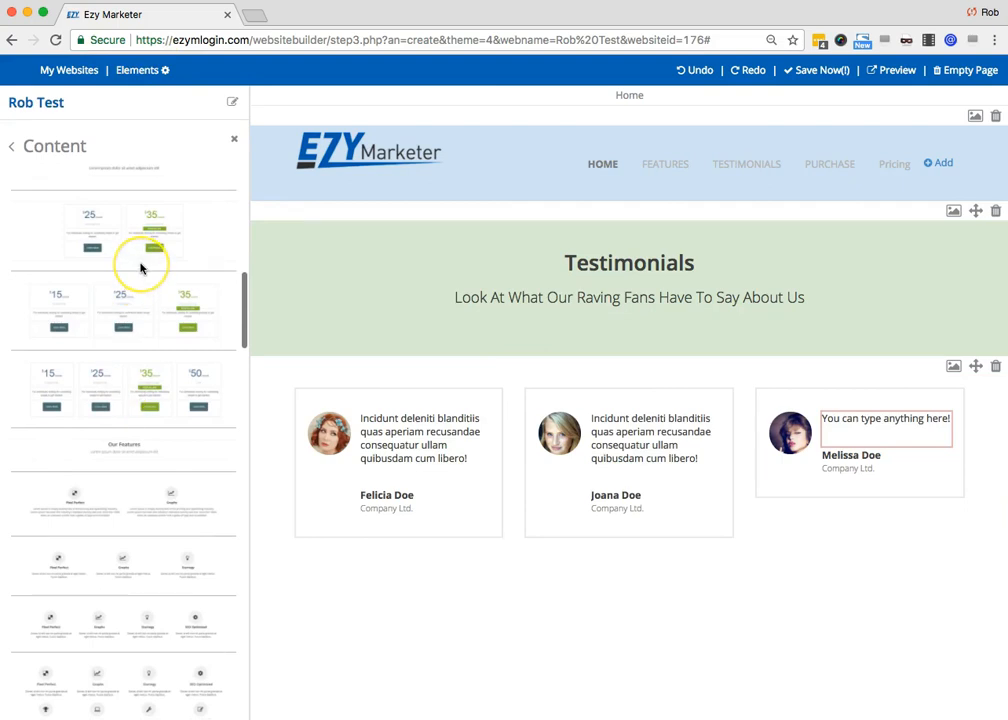
scroll(142, 266, down, 10)
scroll(140, 268, down, 3)
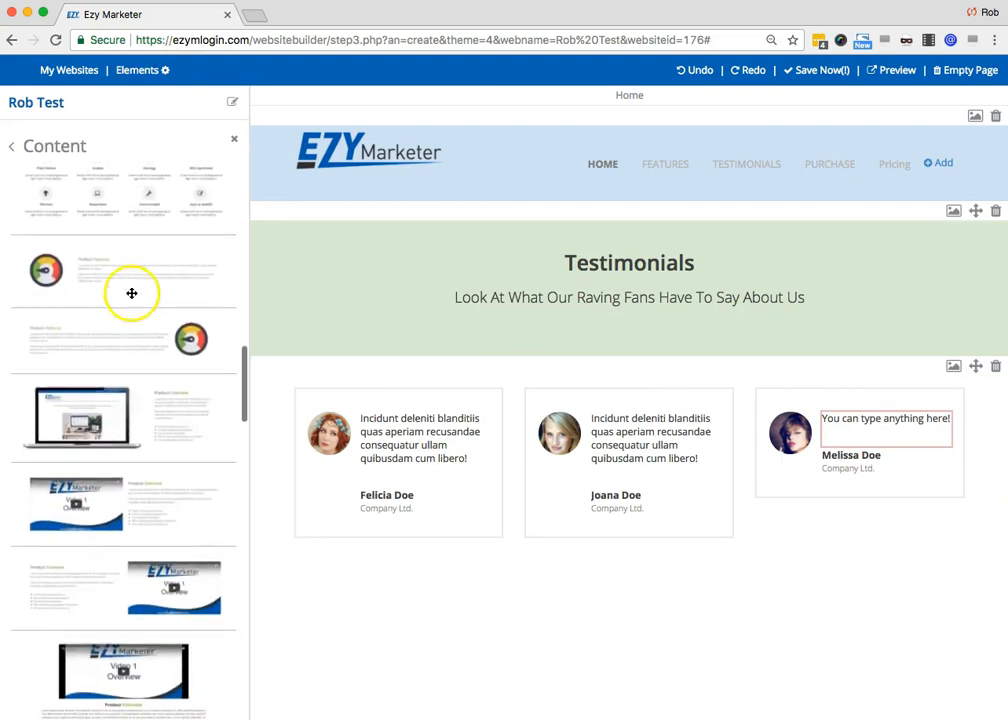
drag(110, 269, 634, 600)
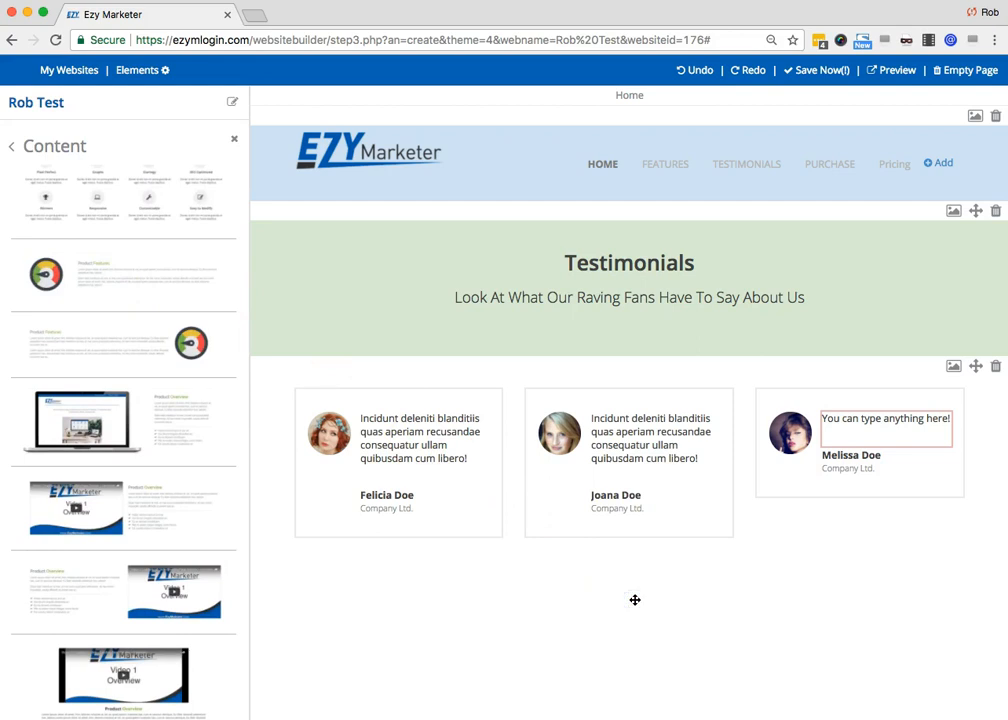
drag(635, 600, 636, 540)
scroll(460, 610, down, 1)
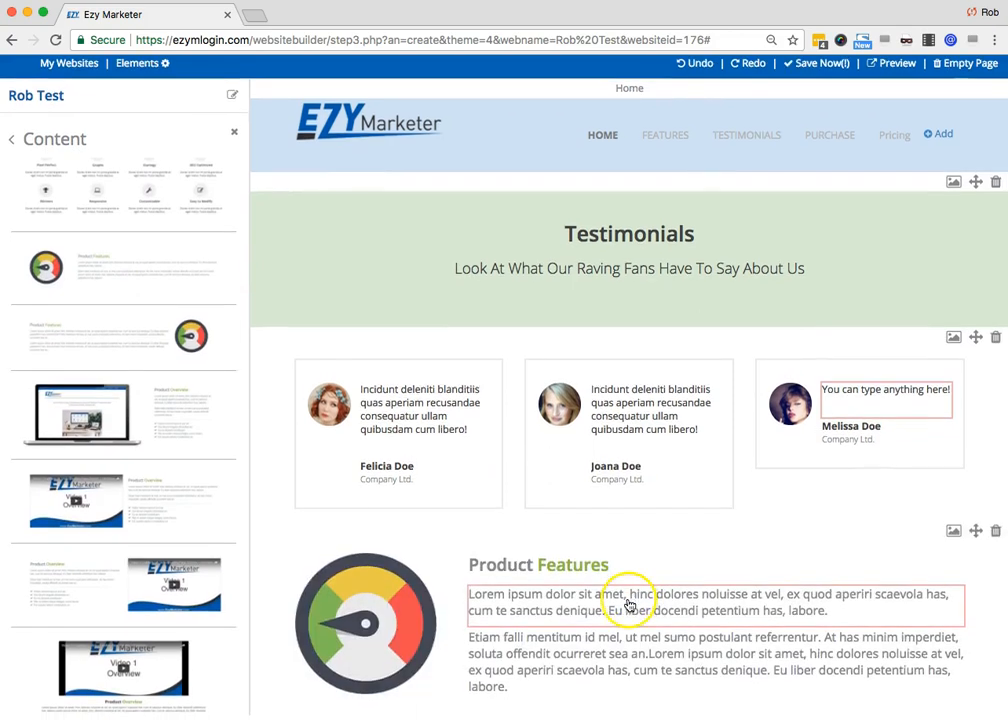
Step: Look at the editable text and the gauge image's settings in the Product Features block, closing the settings unchanged
click(581, 619)
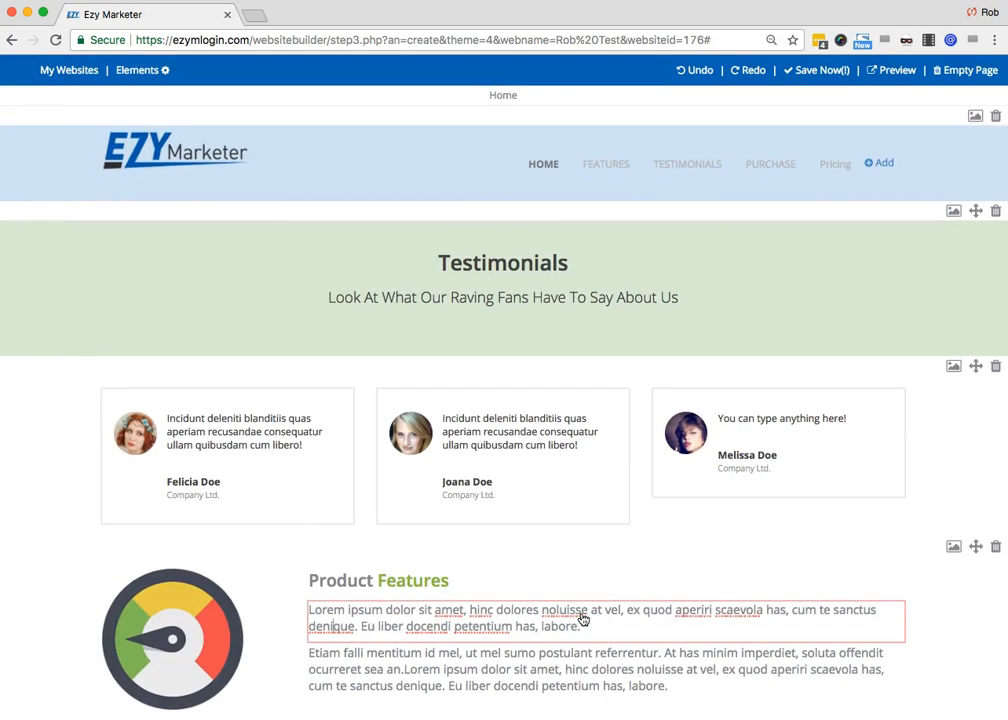
click(205, 644)
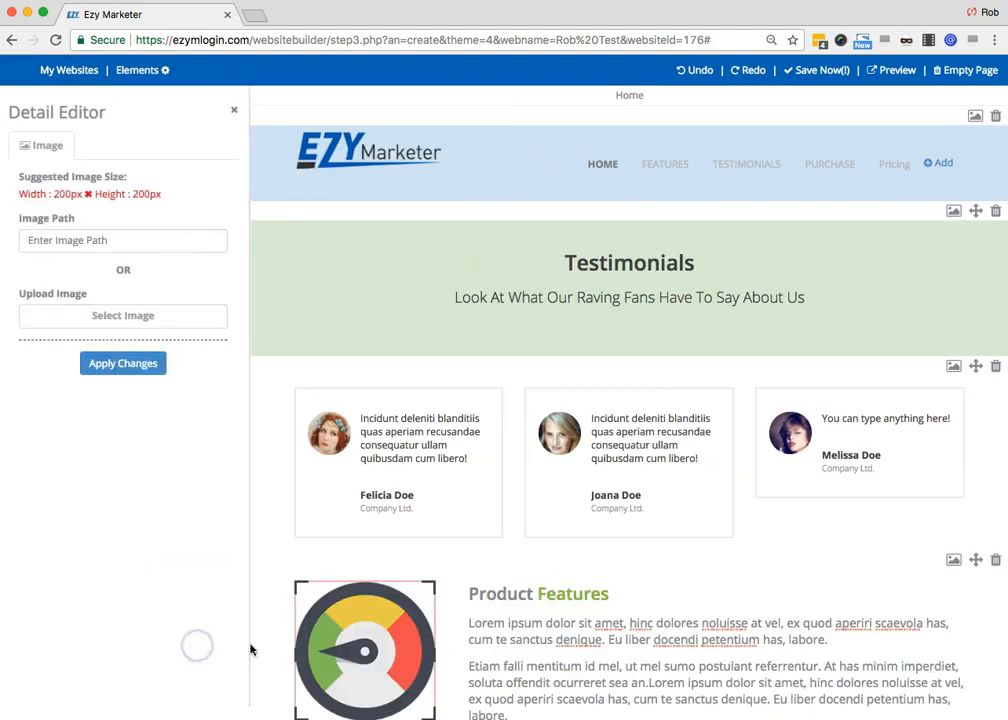
click(233, 111)
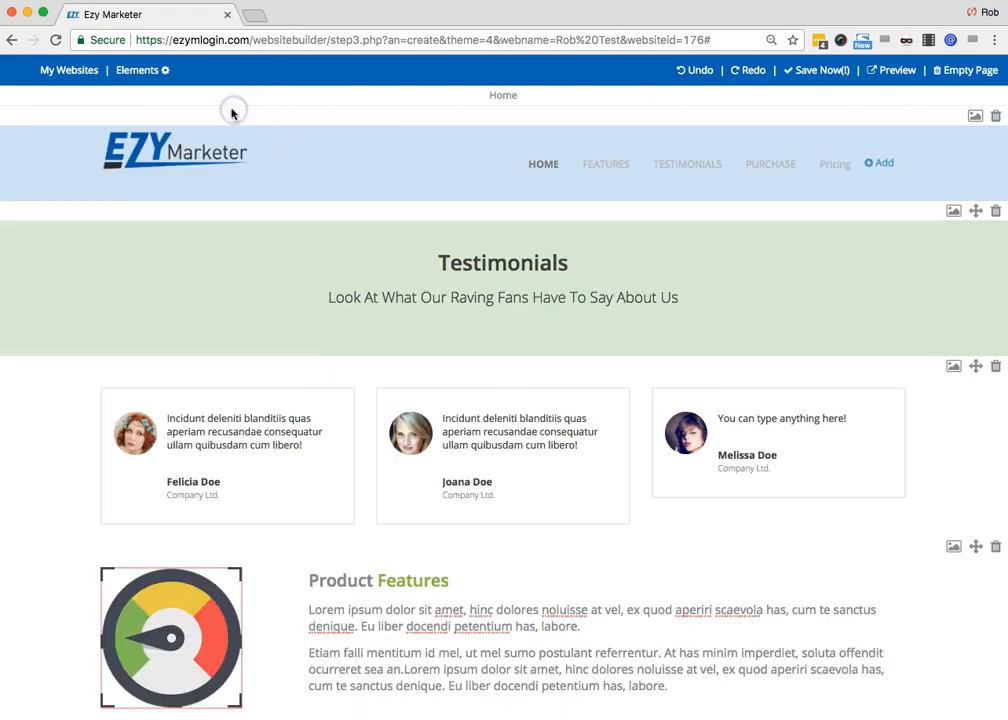
Step: Add the video landing page content block with the video left of the opt-in form, below the Product Features block
click(139, 70)
scroll(160, 265, down, 5)
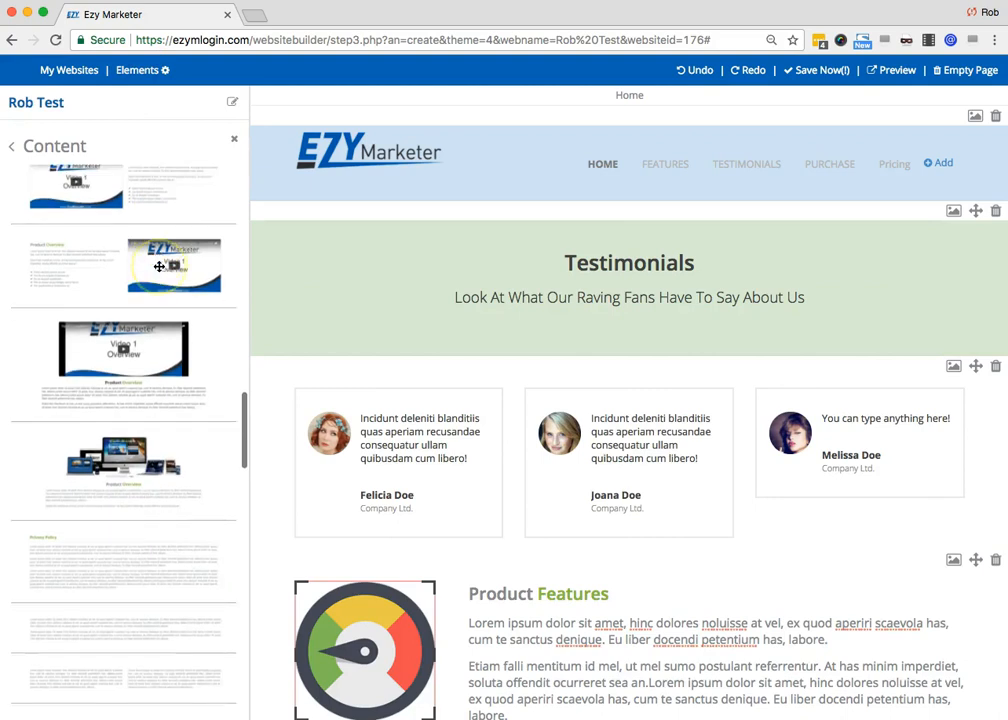
scroll(148, 352, down, 10)
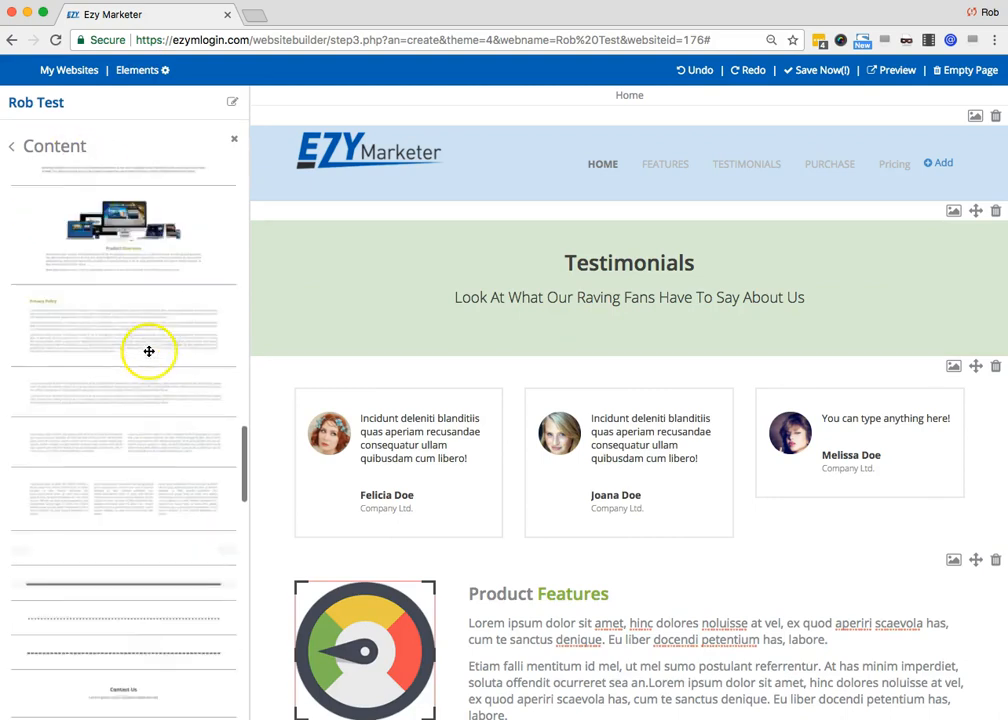
scroll(123, 284, down, 10)
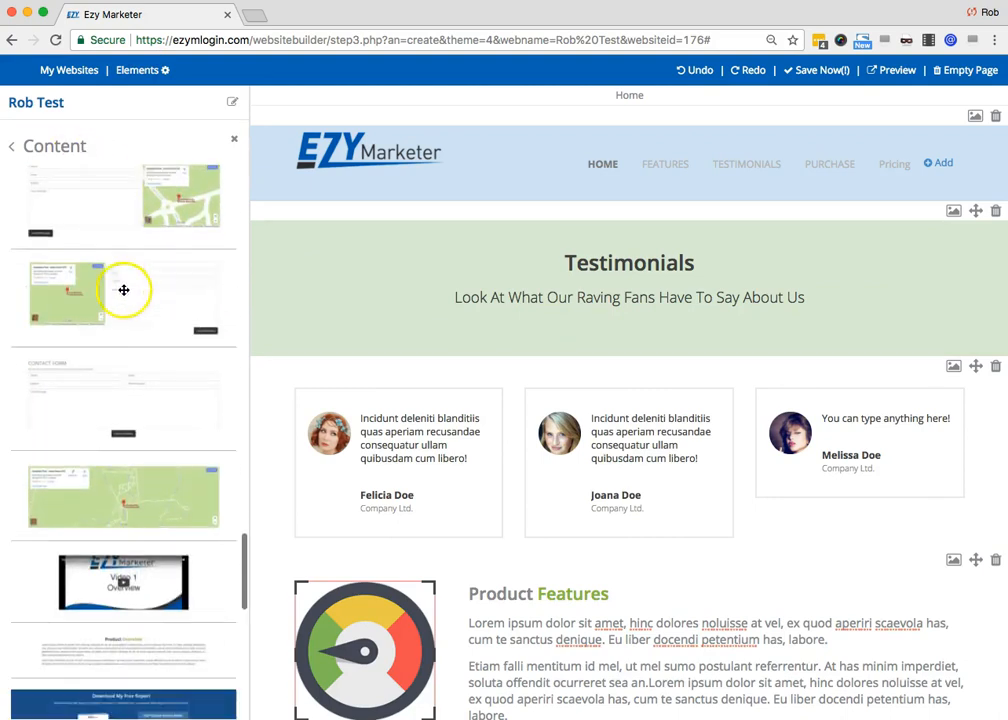
scroll(123, 291, down, 2)
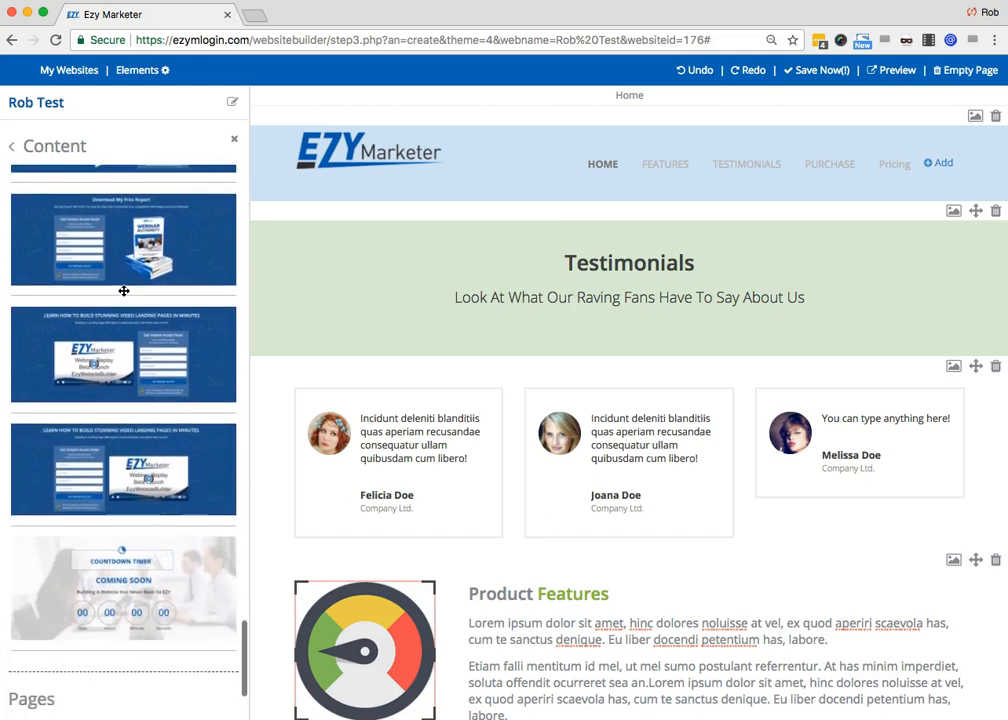
drag(167, 375, 580, 586)
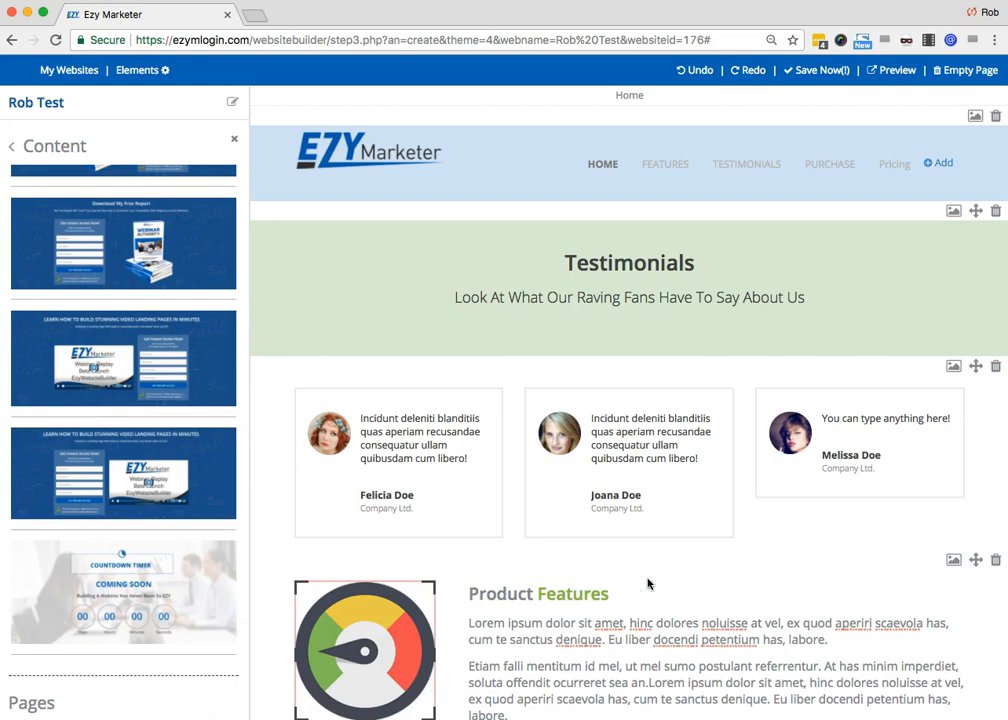
scroll(648, 584, down, 1)
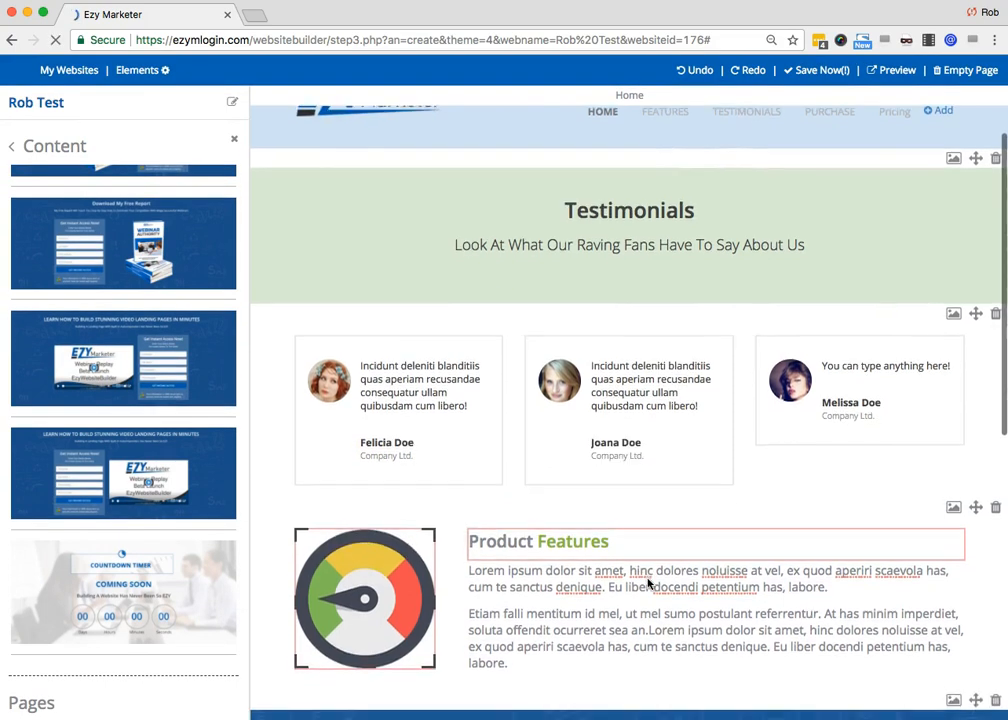
scroll(648, 584, down, 5)
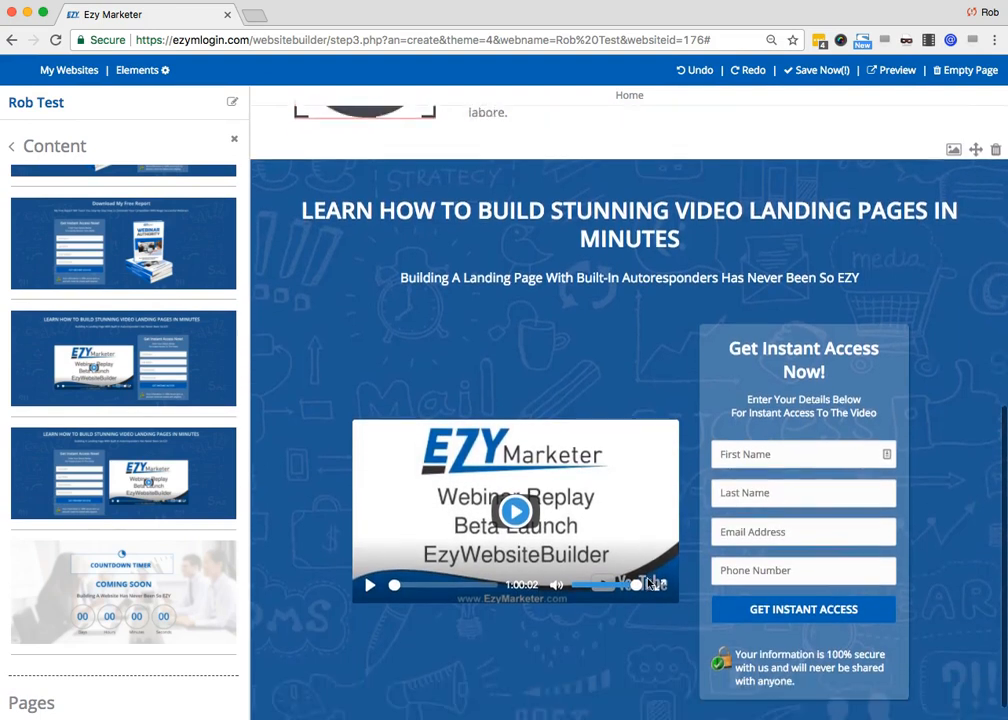
Step: Move the video landing page block up to directly below the header, above the Testimonials heading
scroll(648, 584, up, 4)
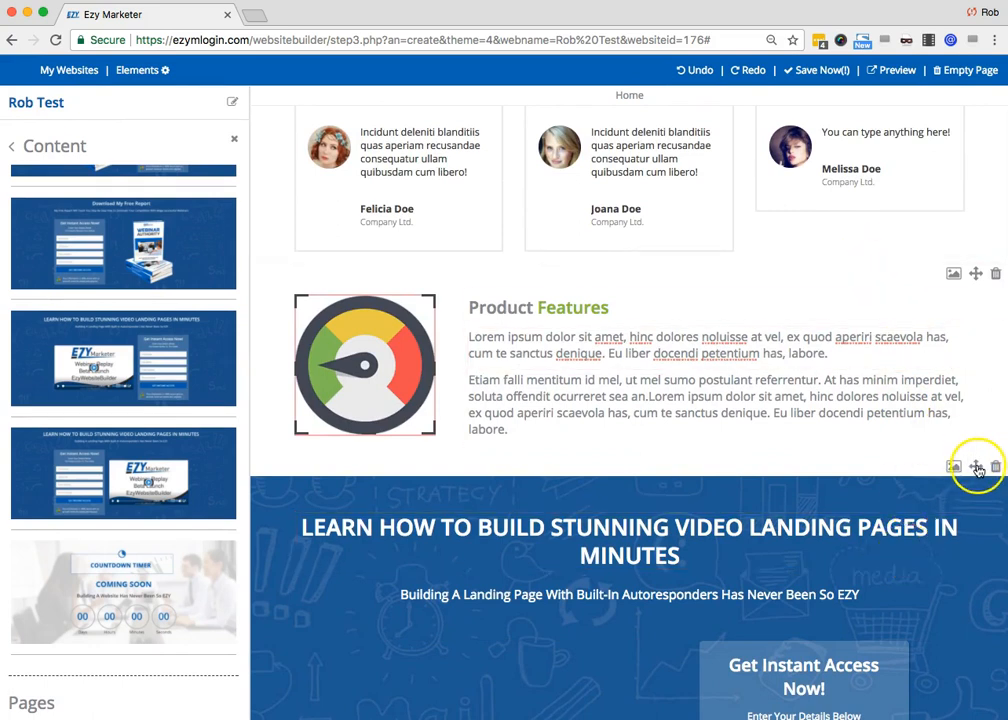
drag(977, 468, 957, 189)
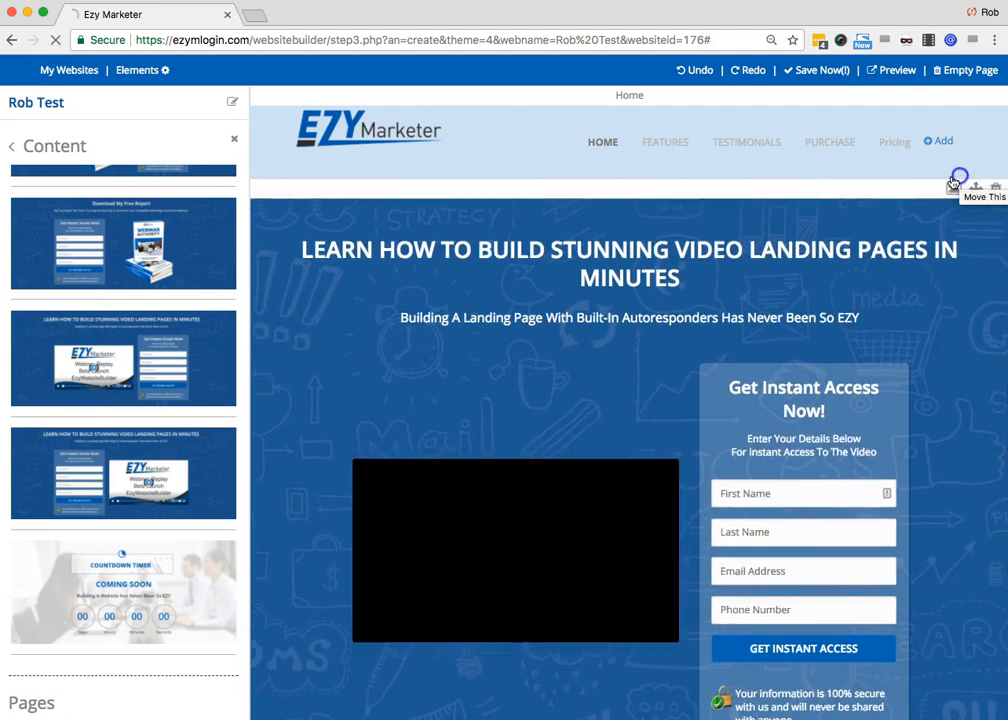
scroll(549, 365, down, 5)
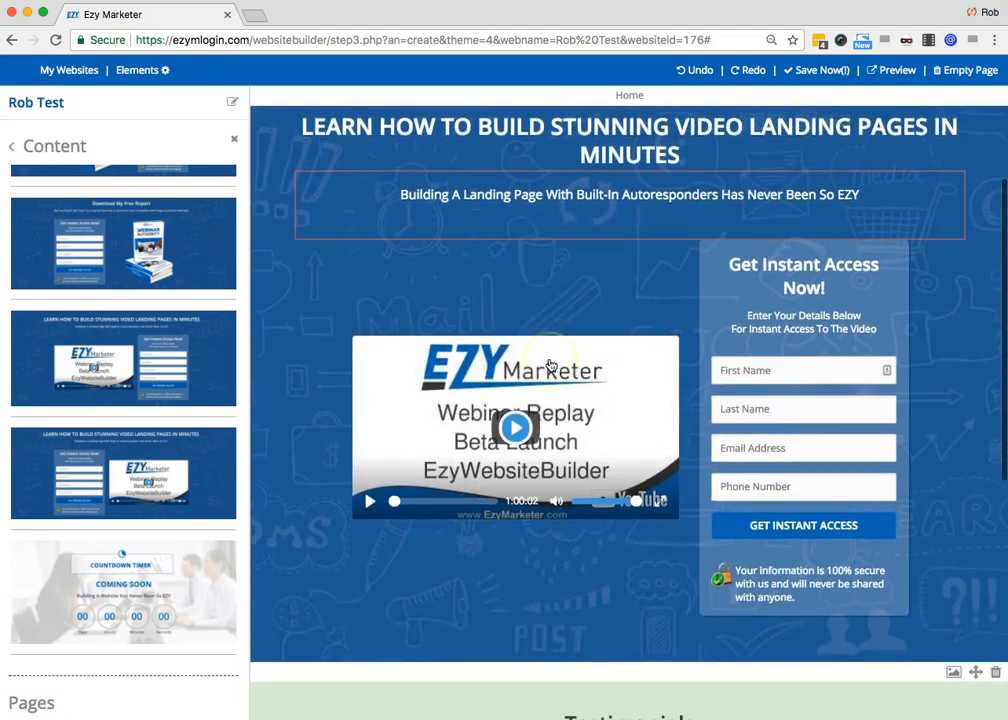
scroll(550, 365, down, 1)
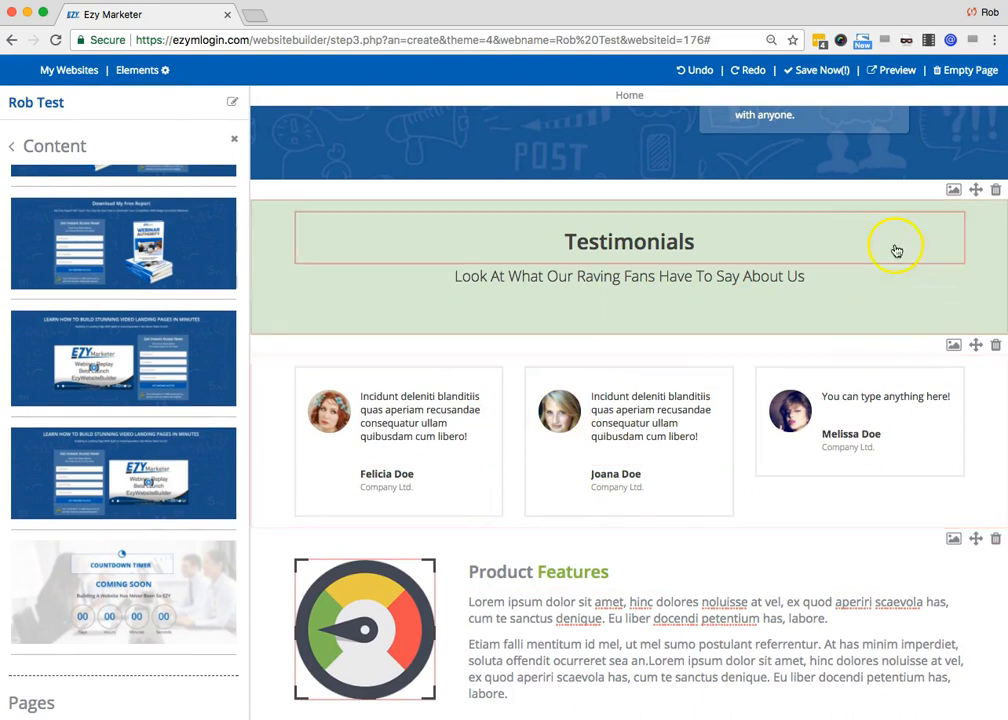
scroll(735, 503, up, 5)
scroll(732, 503, up, 2)
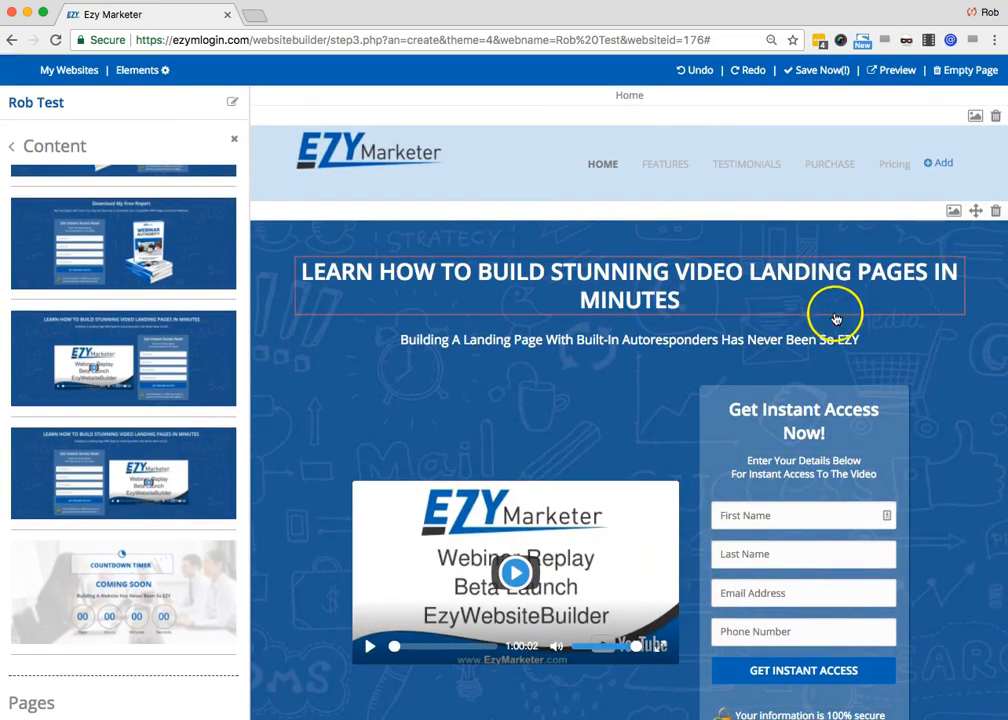
Step: Examine the editable headline, subtitle, form heading and form description of the video landing page block
click(640, 272)
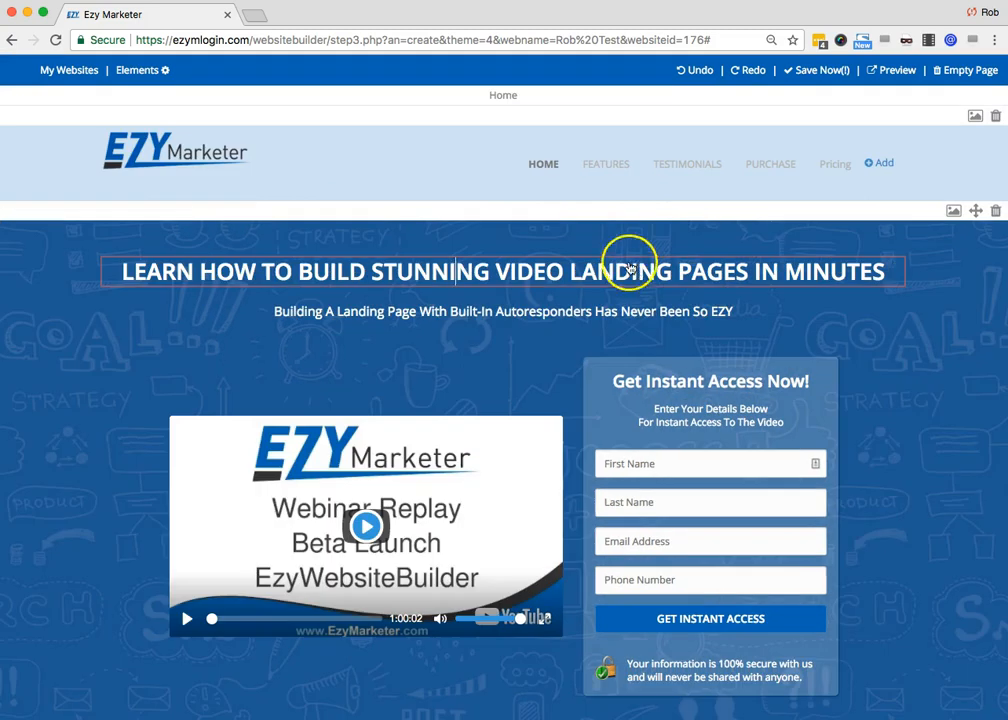
click(513, 313)
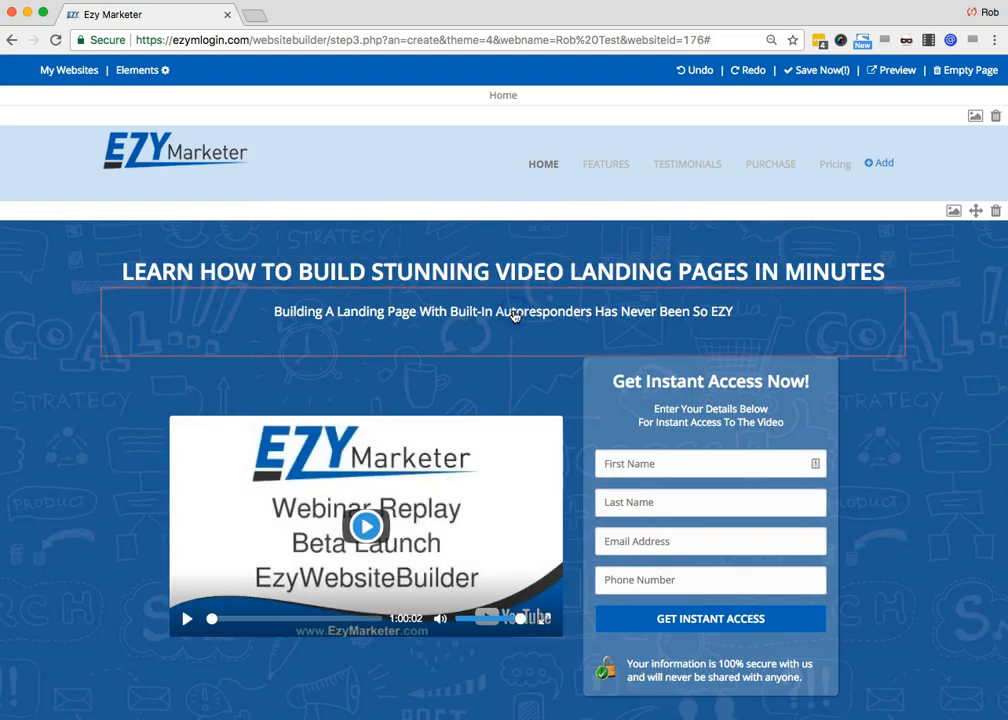
click(694, 383)
click(700, 412)
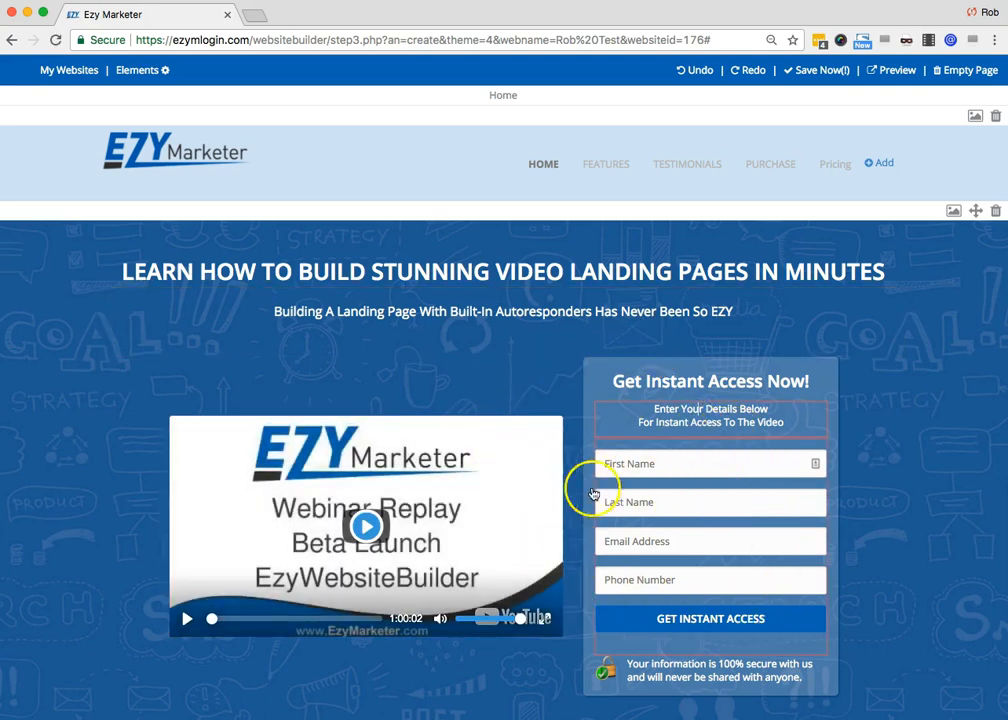
Step: Set the opt-in form's contact list name to Test123, enter the sender's name and choose the sender's email address
click(716, 522)
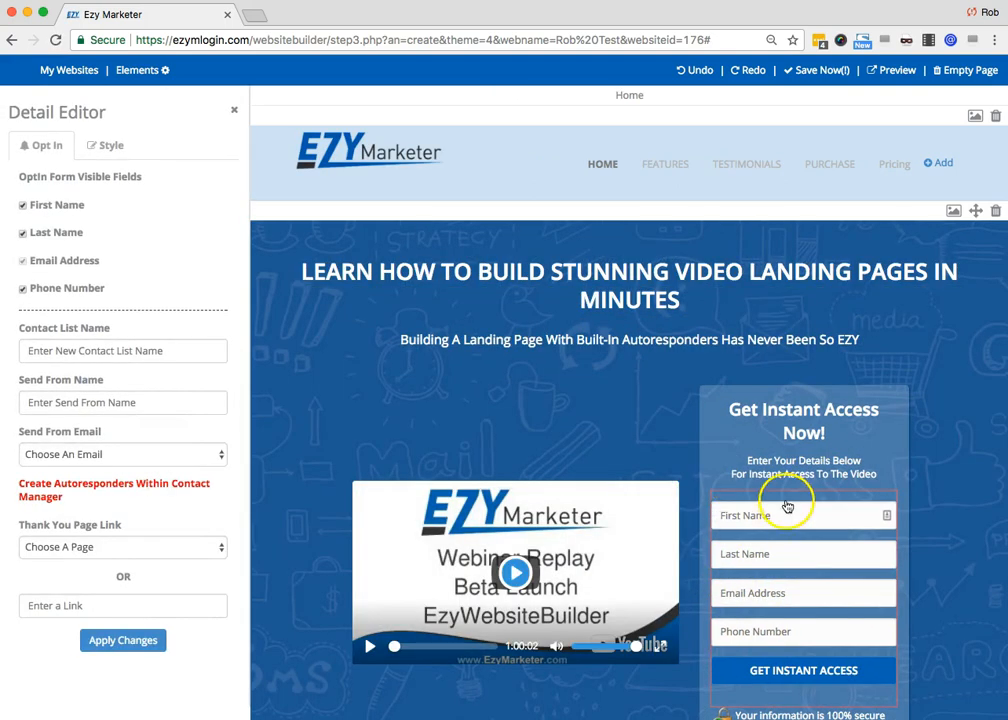
click(79, 349)
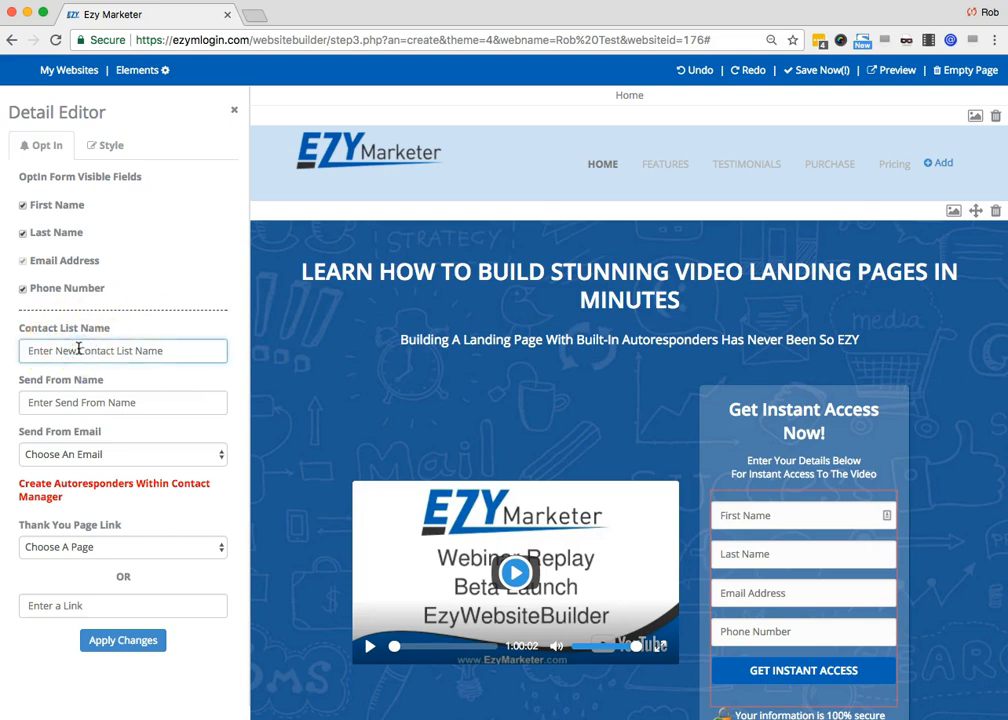
text(Test123)
click(88, 398)
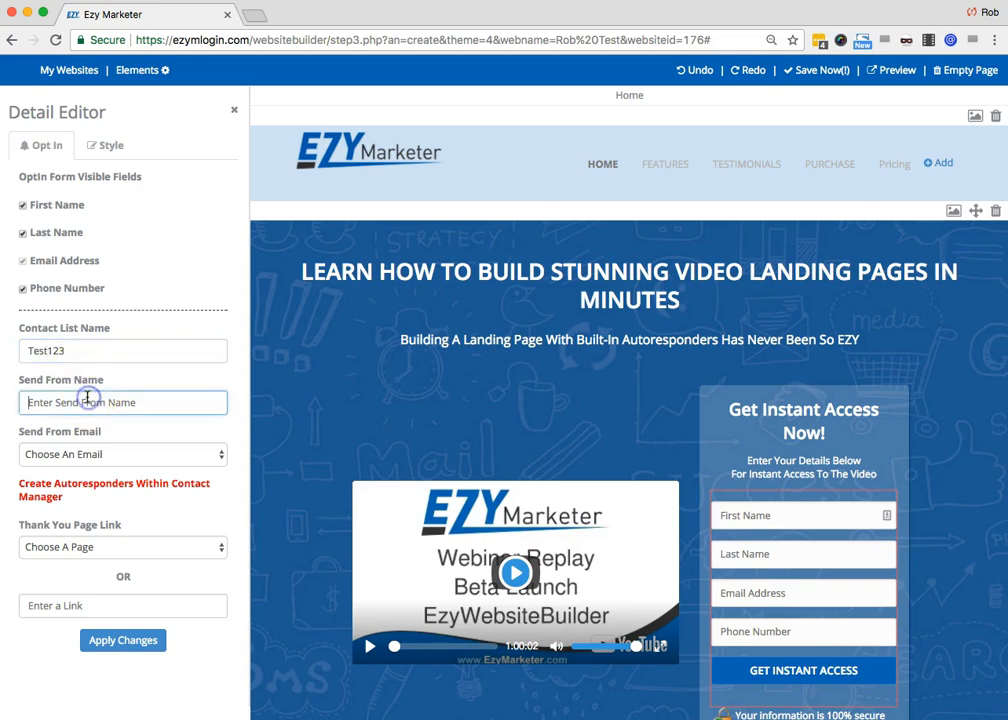
click(87, 455)
click(100, 400)
click(87, 401)
text(Rob)
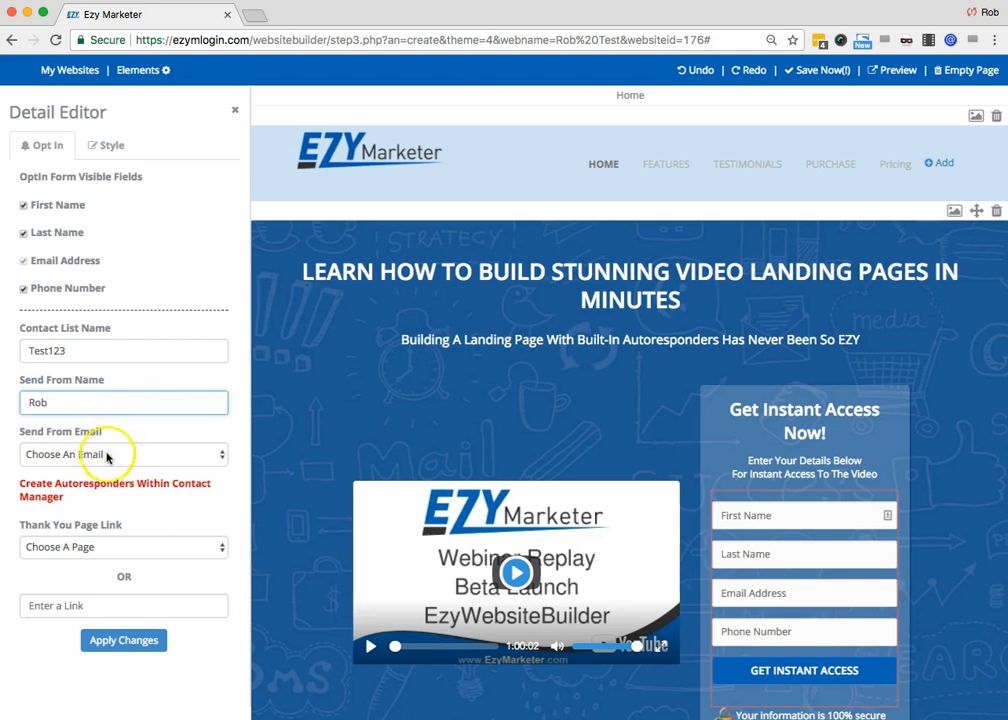
click(105, 456)
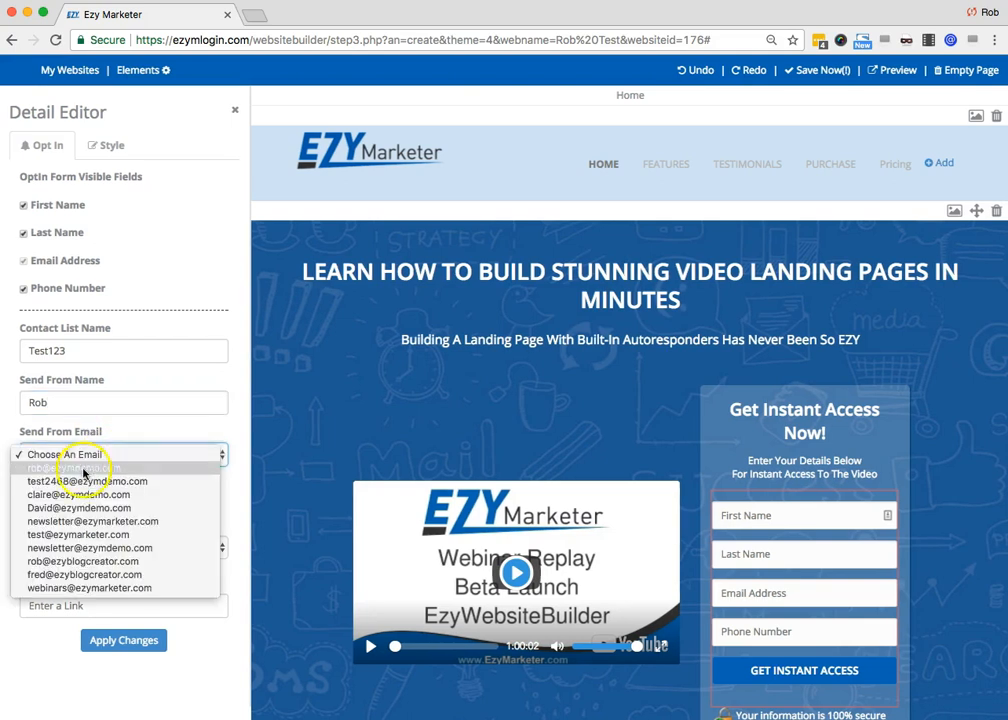
click(84, 468)
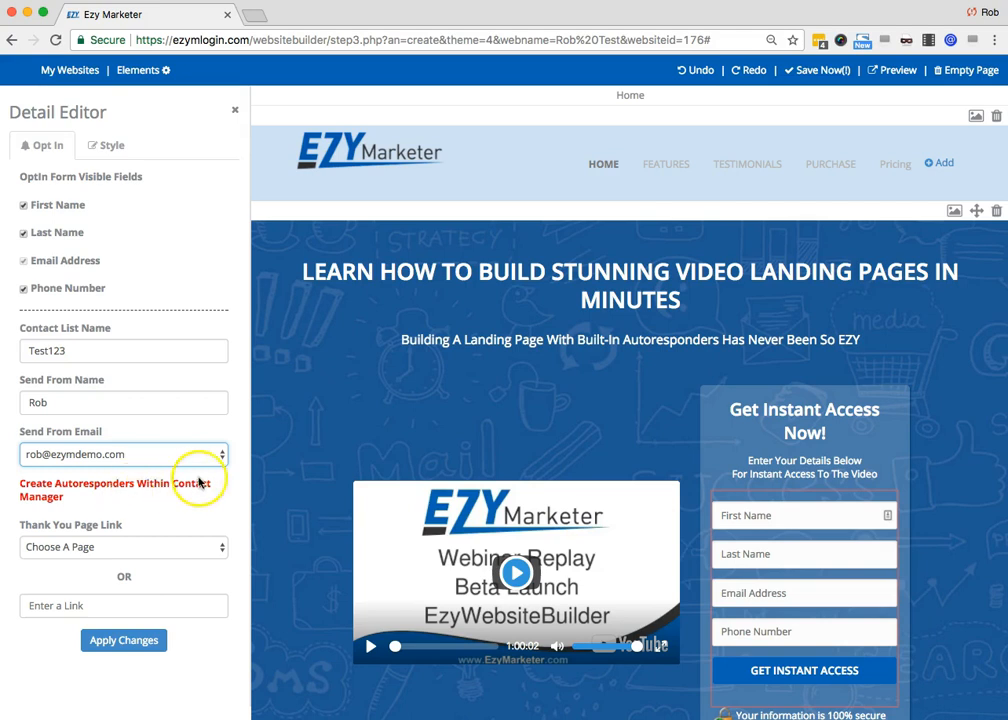
Step: Check the opt-in form's thank-you page choices and hide its Phone Number and Last Name fields
click(173, 547)
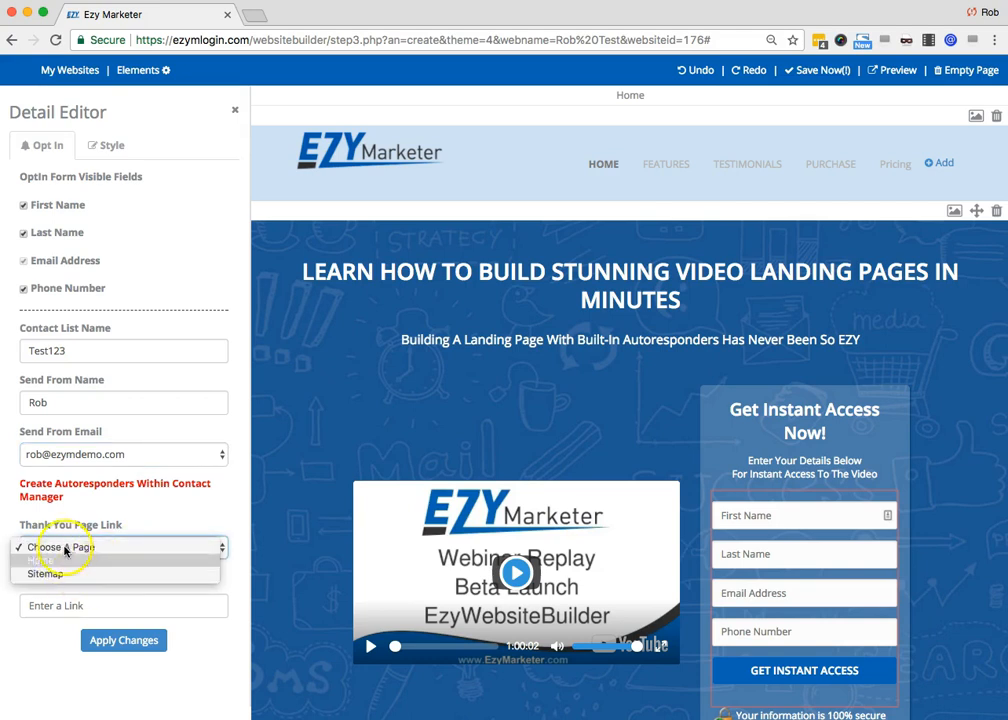
click(141, 521)
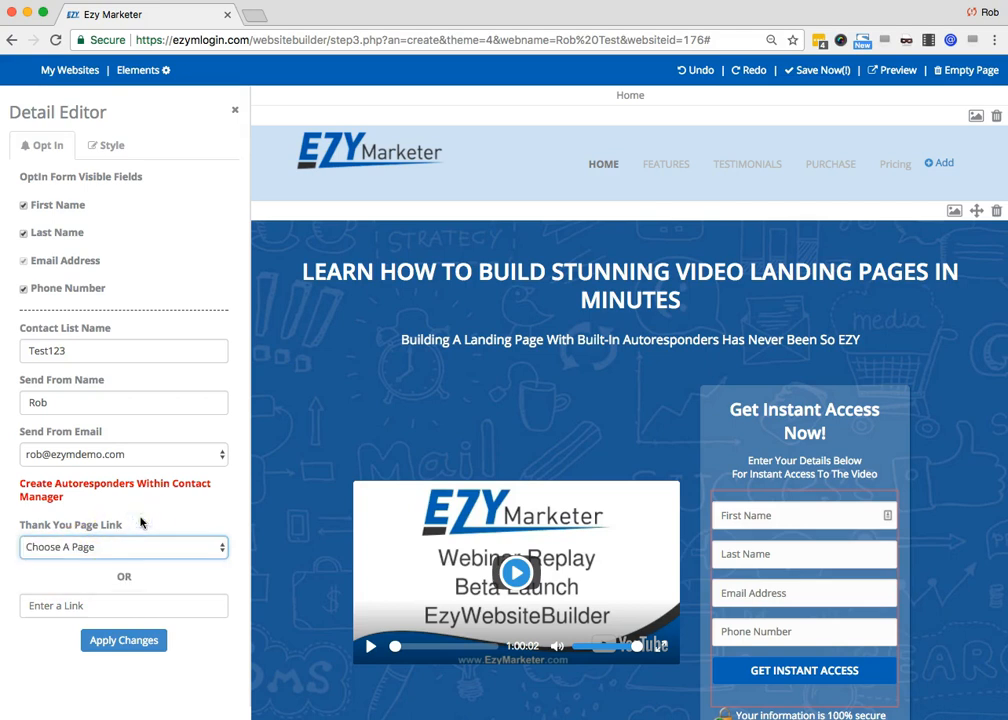
drag(117, 540, 62, 580)
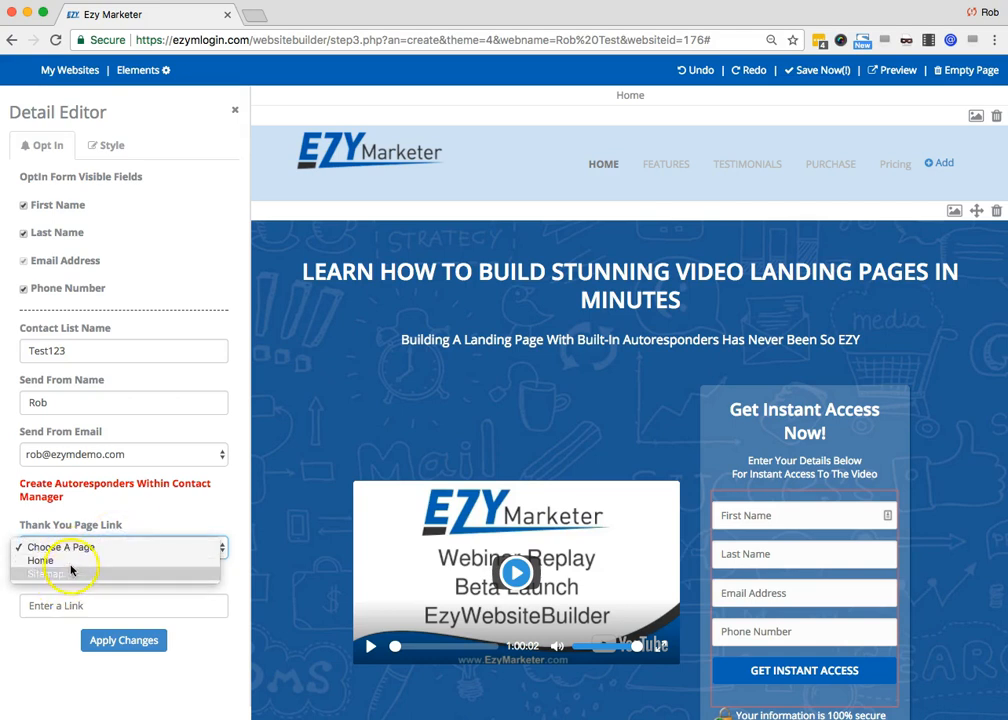
click(177, 522)
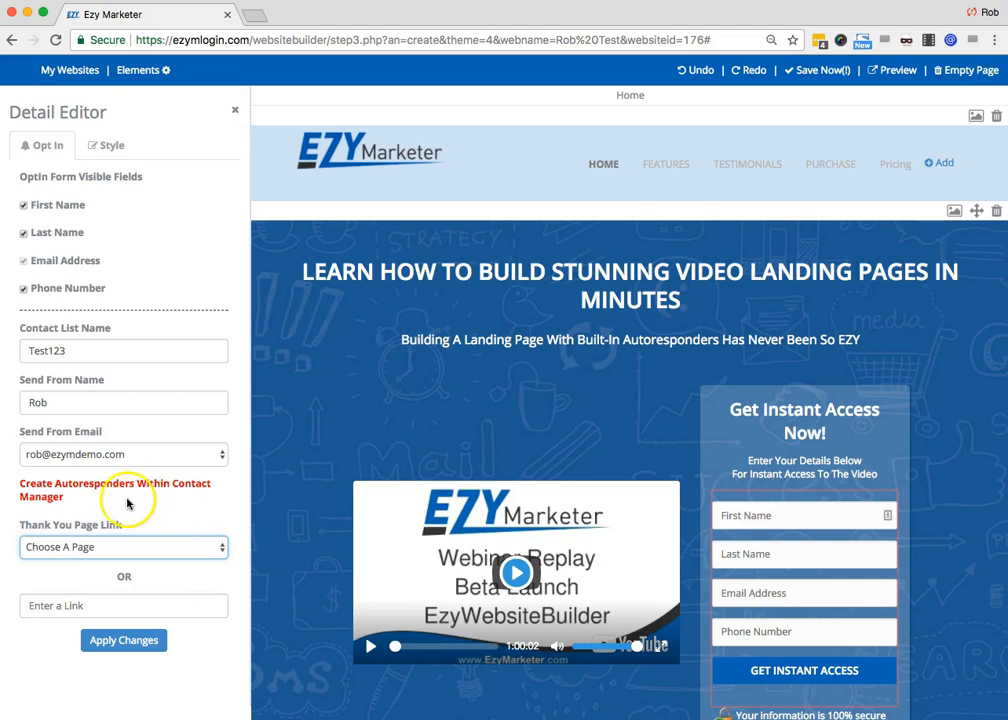
click(97, 609)
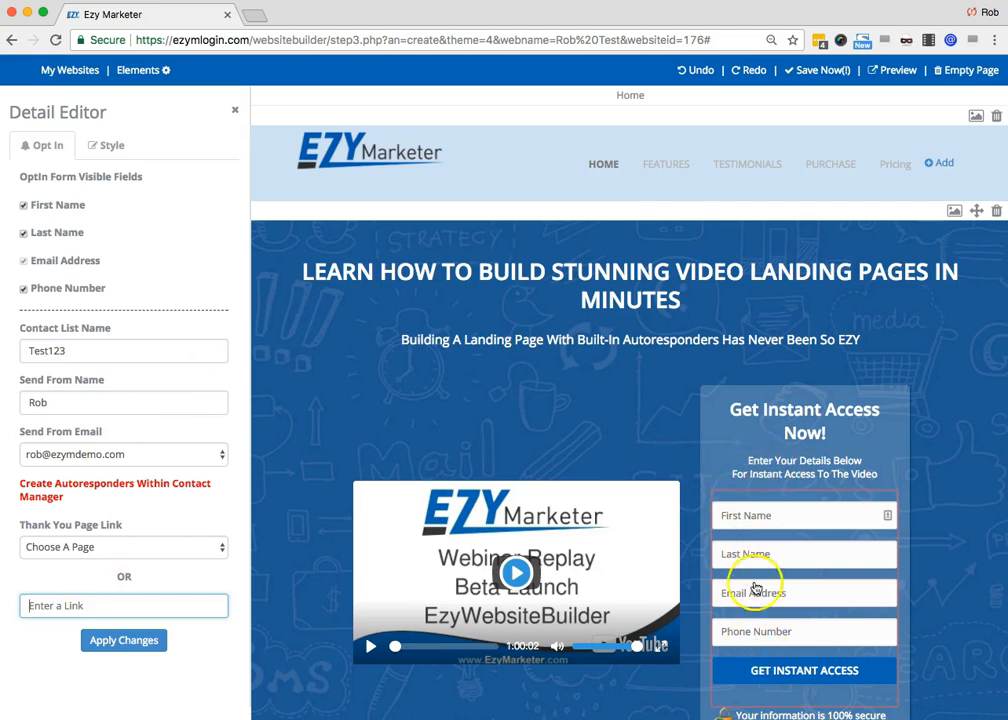
click(23, 291)
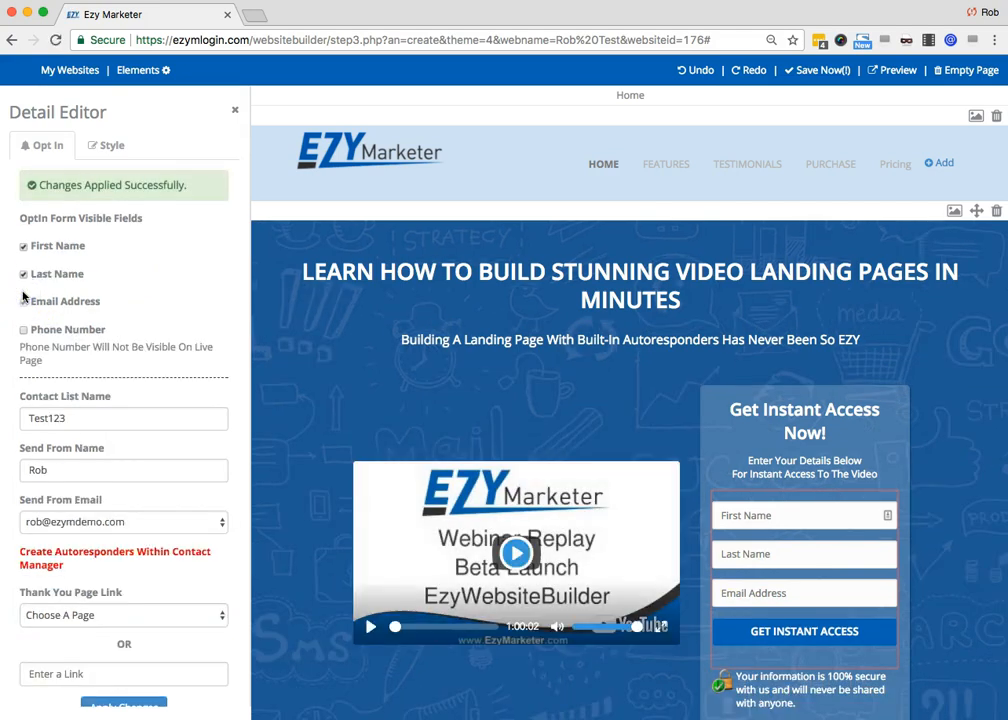
click(23, 276)
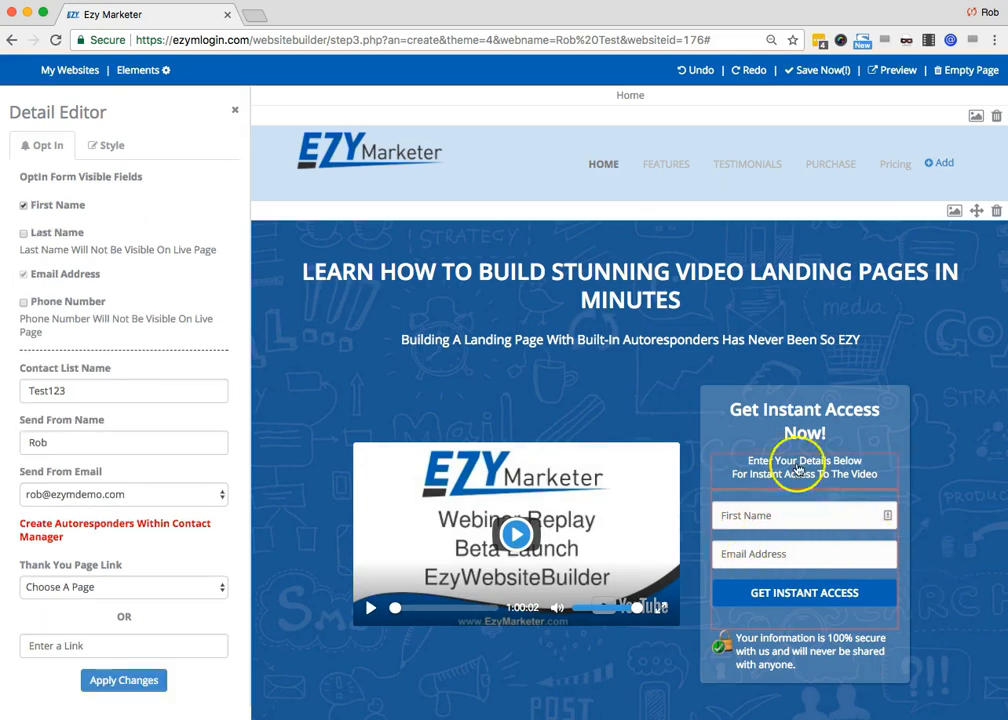
Step: Examine the landing page video's YouTube and Vimeo link fields, playback options, and the Man, Lady and Text image choices
click(609, 515)
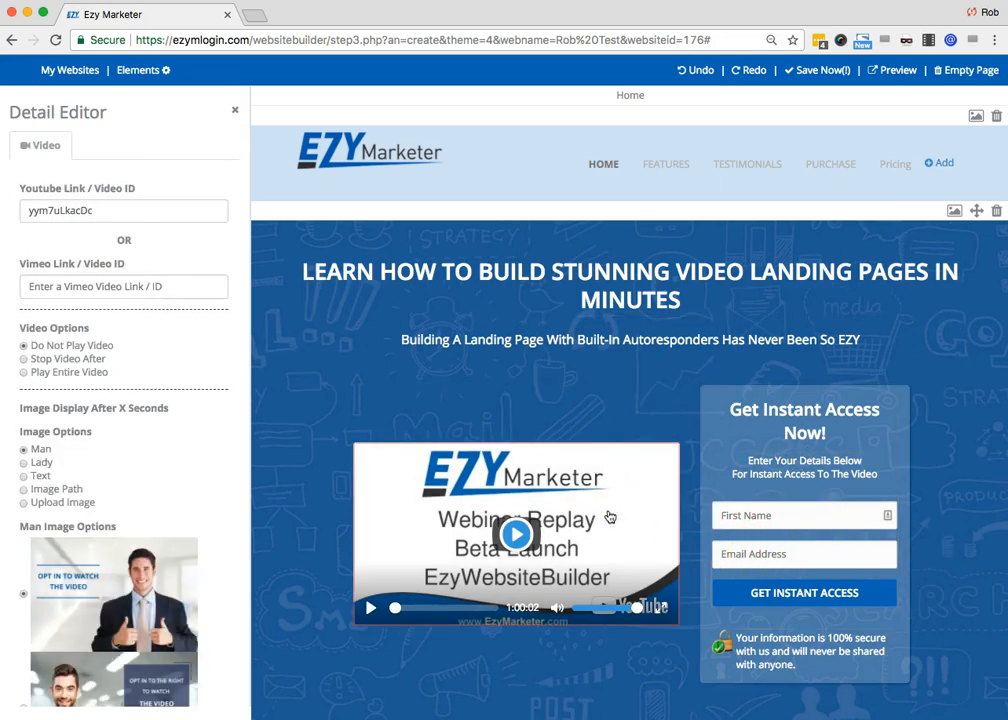
click(98, 210)
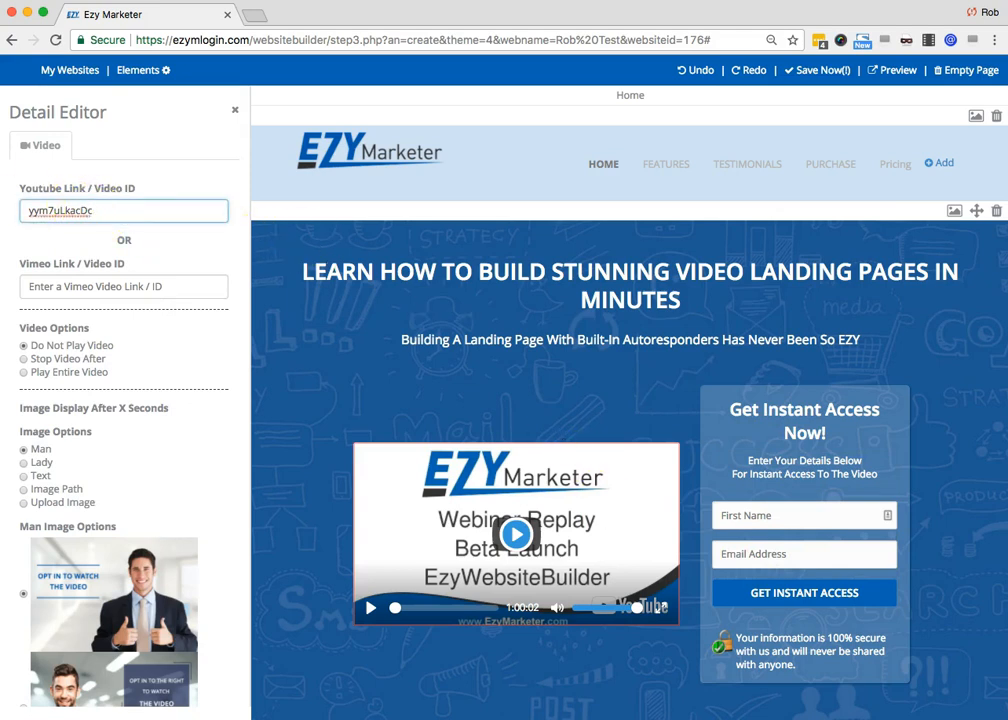
click(100, 287)
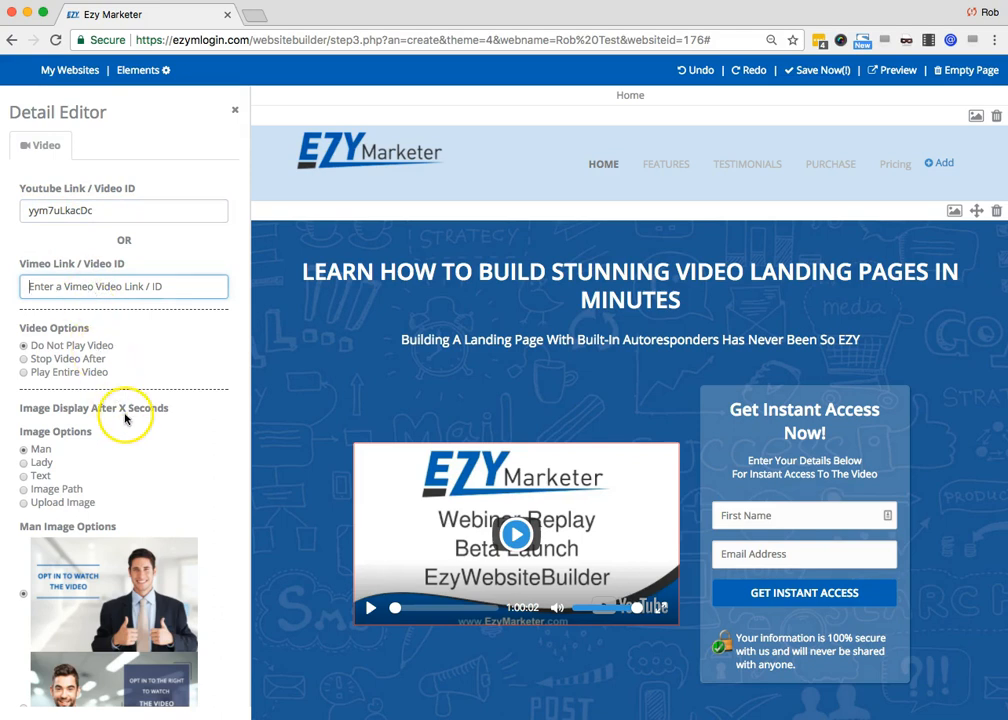
scroll(126, 414, down, 1)
scroll(175, 443, down, 3)
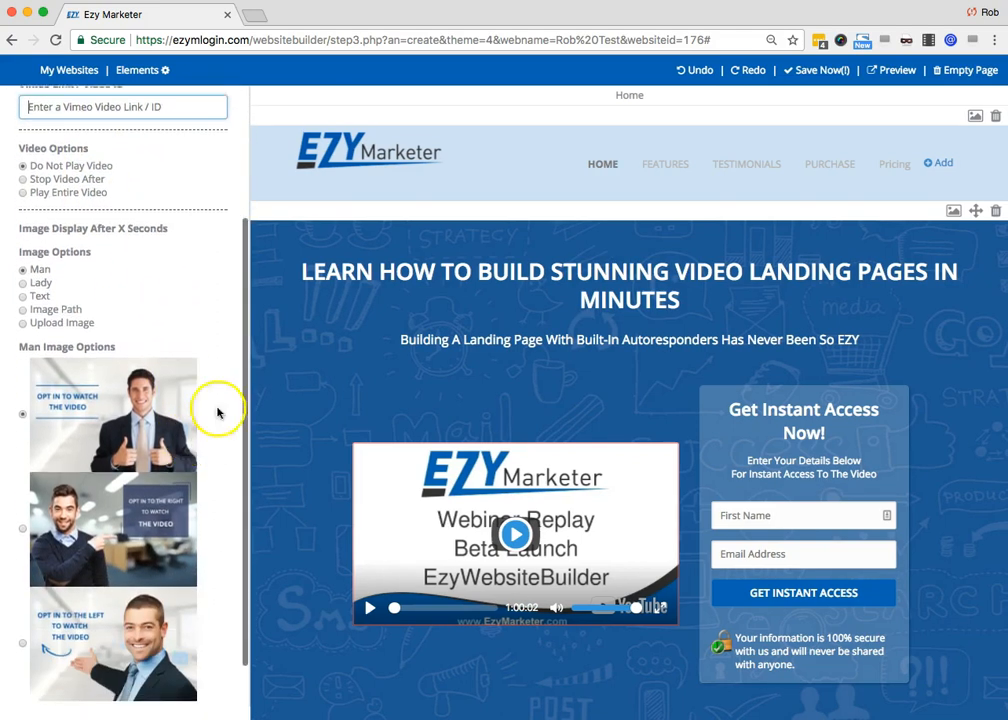
scroll(63, 262, up, 2)
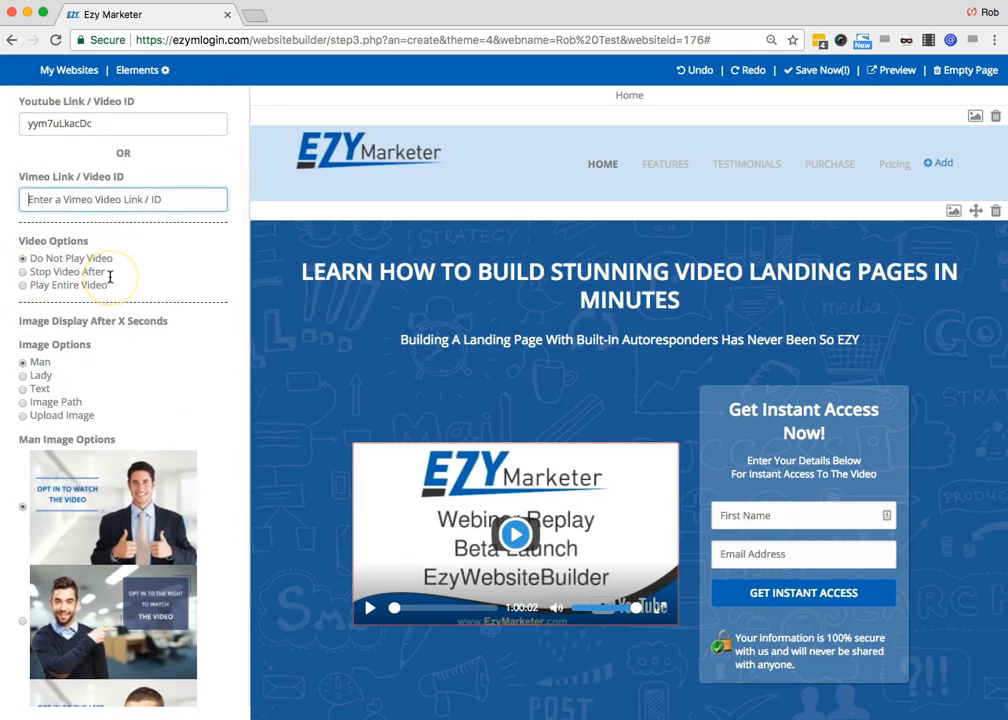
scroll(112, 470, down, 3)
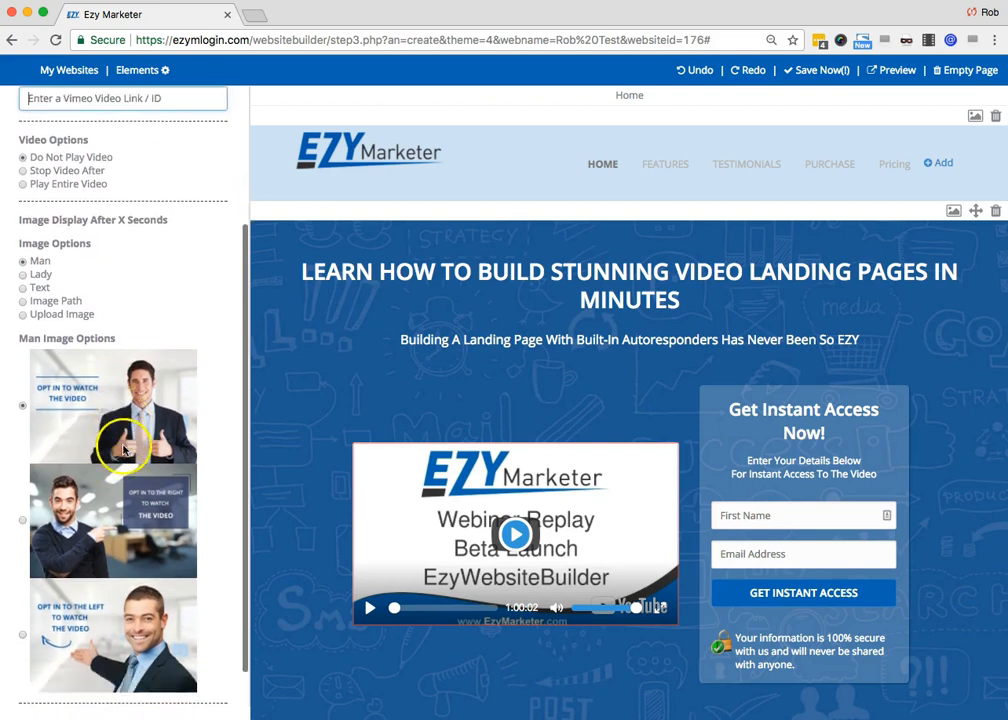
click(22, 229)
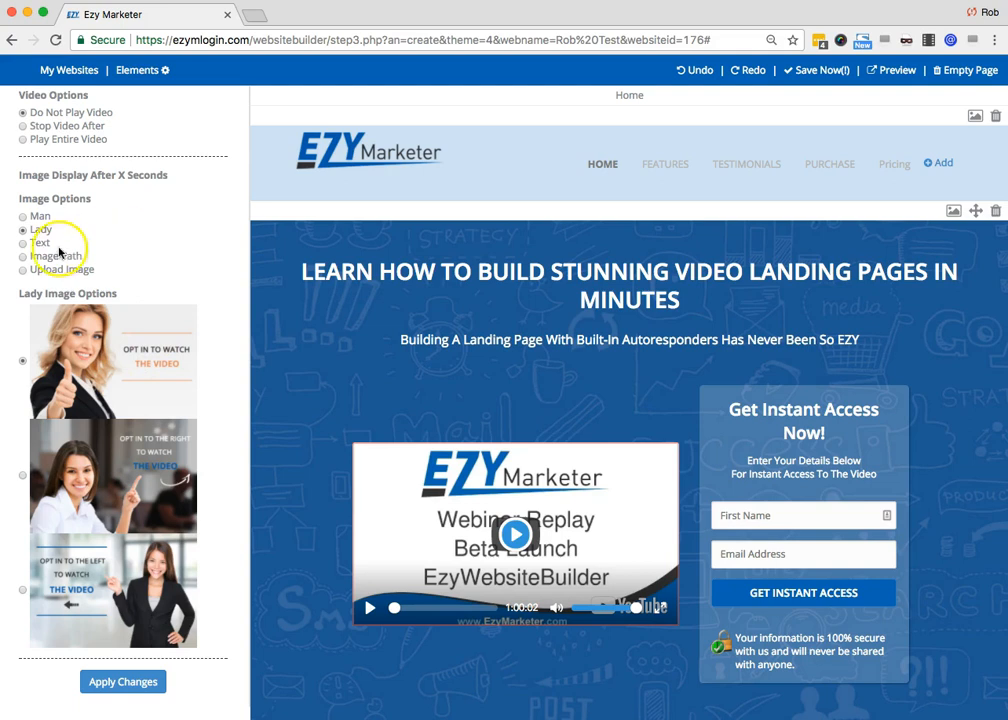
click(23, 243)
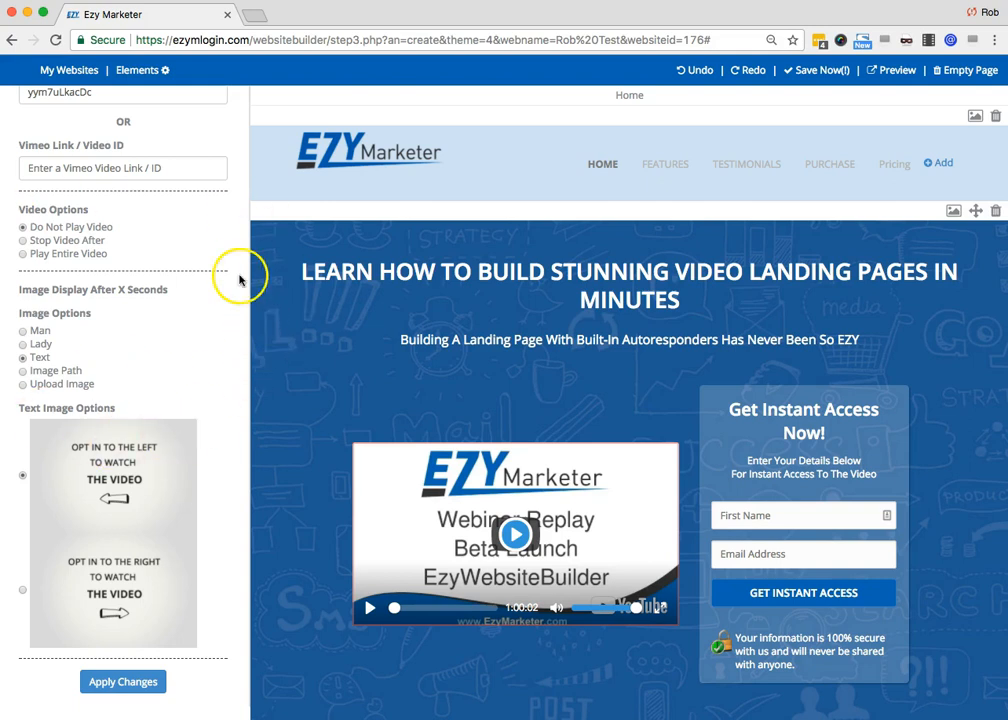
scroll(238, 191, up, 3)
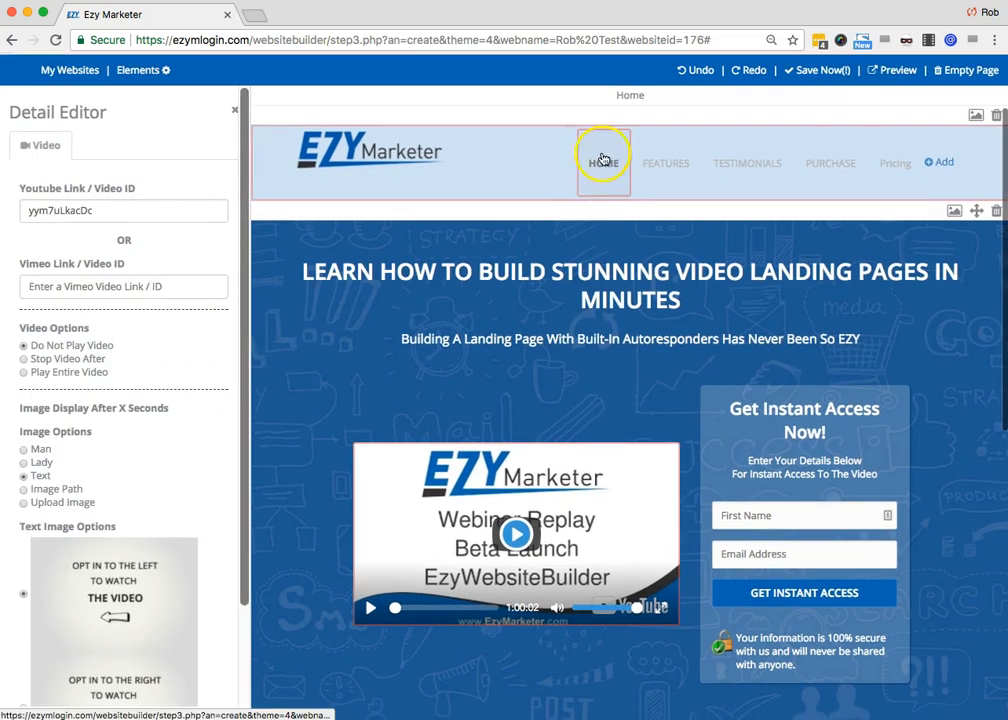
Step: Save the page, reopen the first website in the Websites list for editing and review its blocks
click(813, 71)
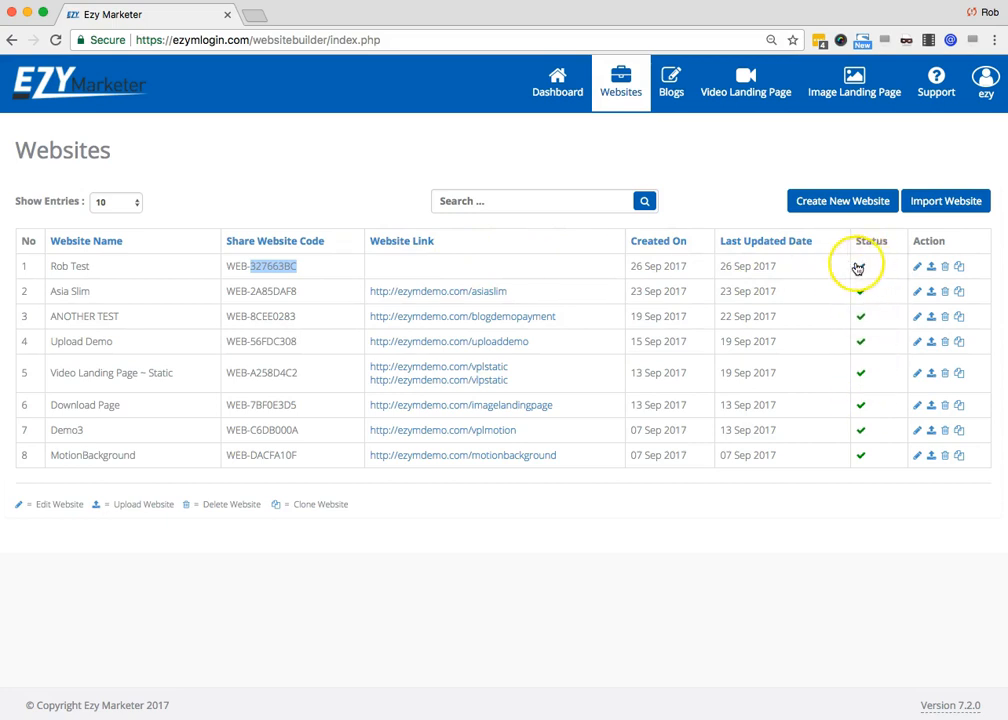
click(918, 268)
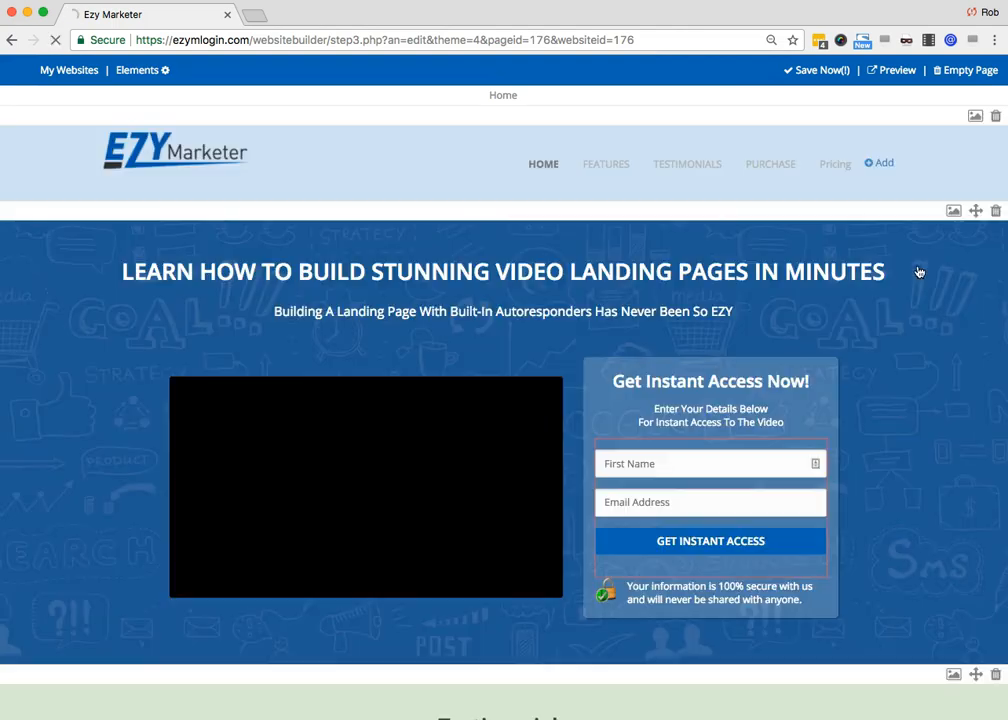
scroll(884, 400, down, 2)
scroll(884, 398, down, 5)
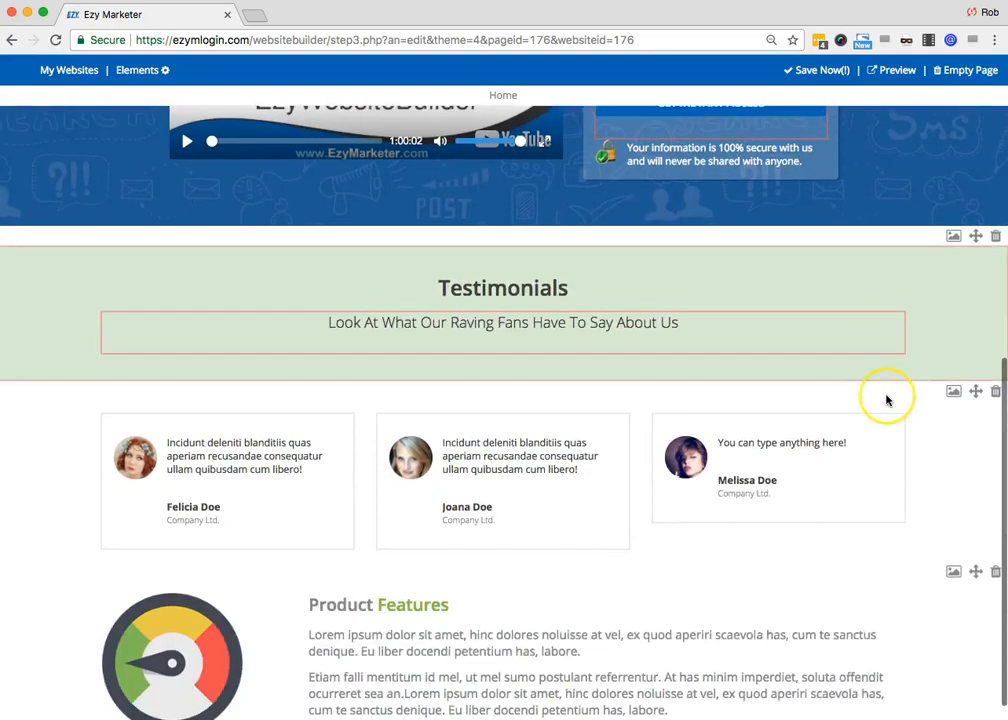
scroll(884, 398, up, 6)
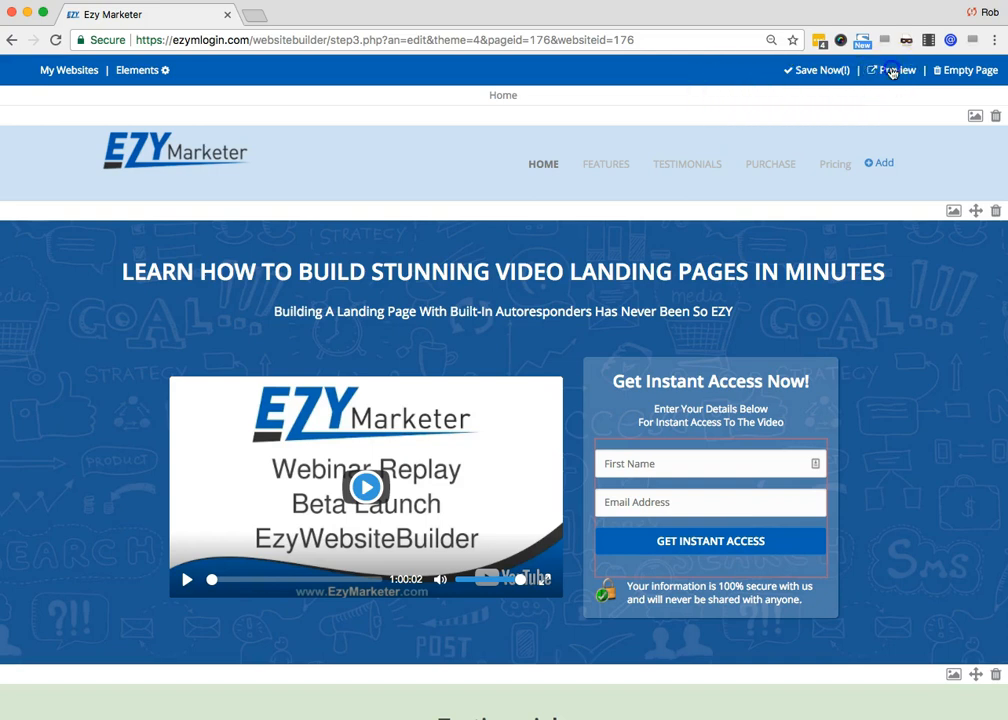
Step: Preview the website and look through its desktop layout from the header to the Product Features block
click(892, 72)
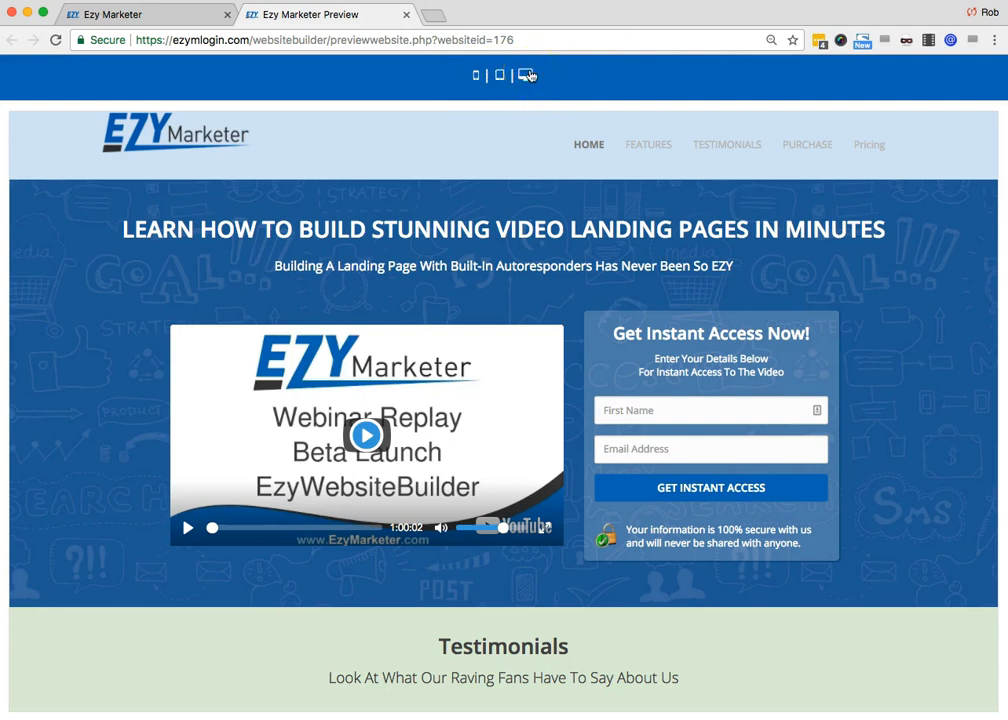
scroll(897, 354, down, 6)
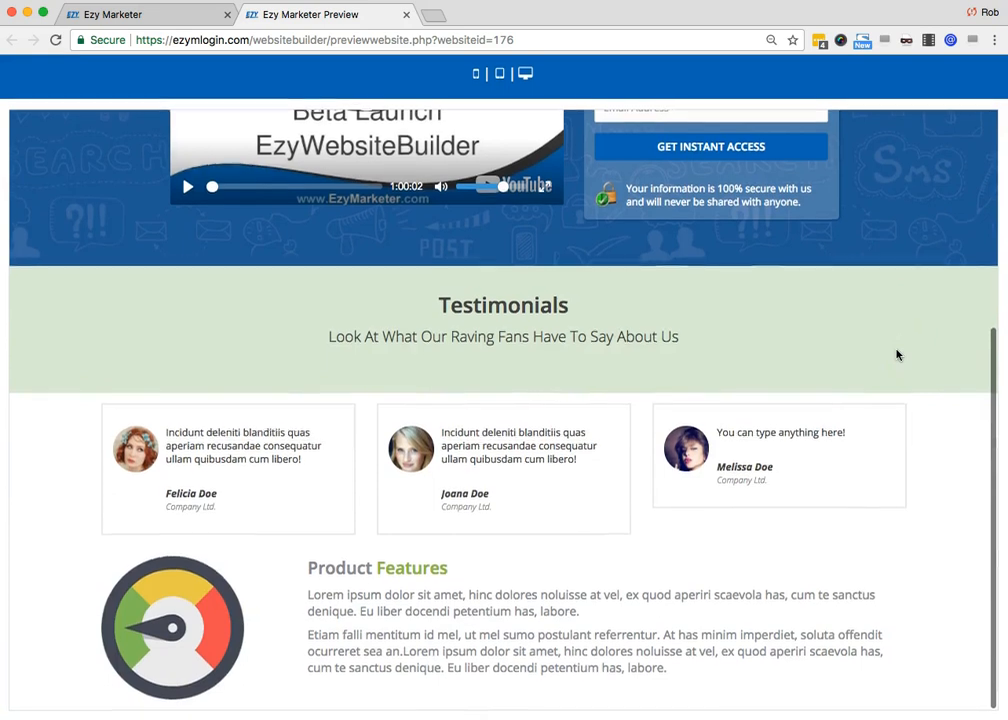
scroll(897, 354, up, 6)
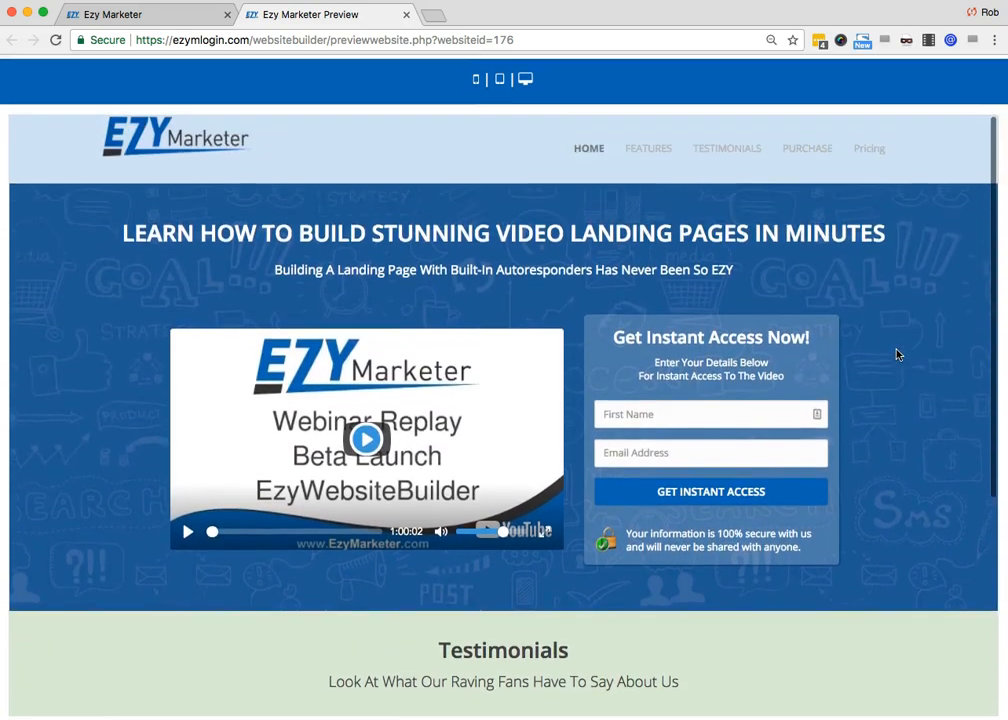
Step: Switch the preview to the tablet layout and examine the video, opt-in form, testimonials and product features
click(500, 78)
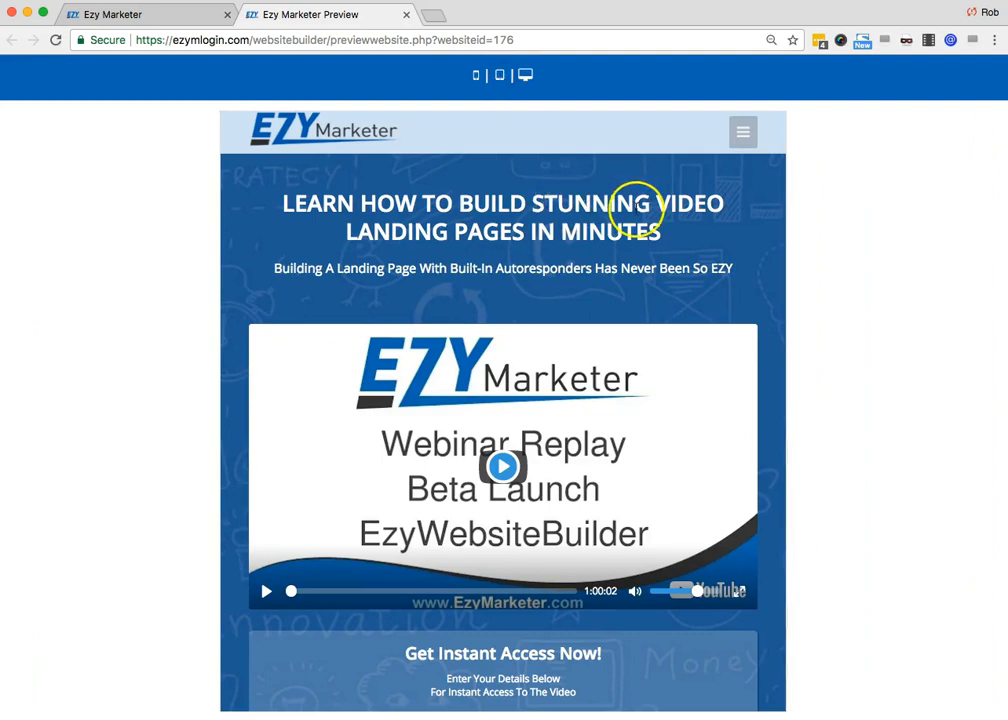
scroll(635, 209, down, 5)
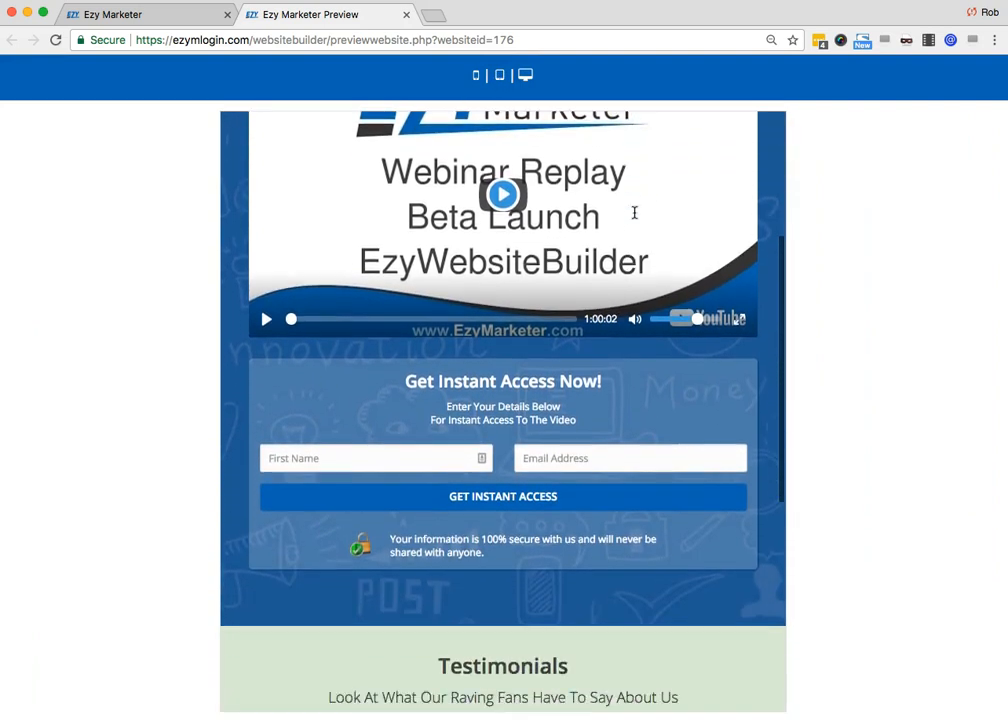
scroll(634, 212, down, 2)
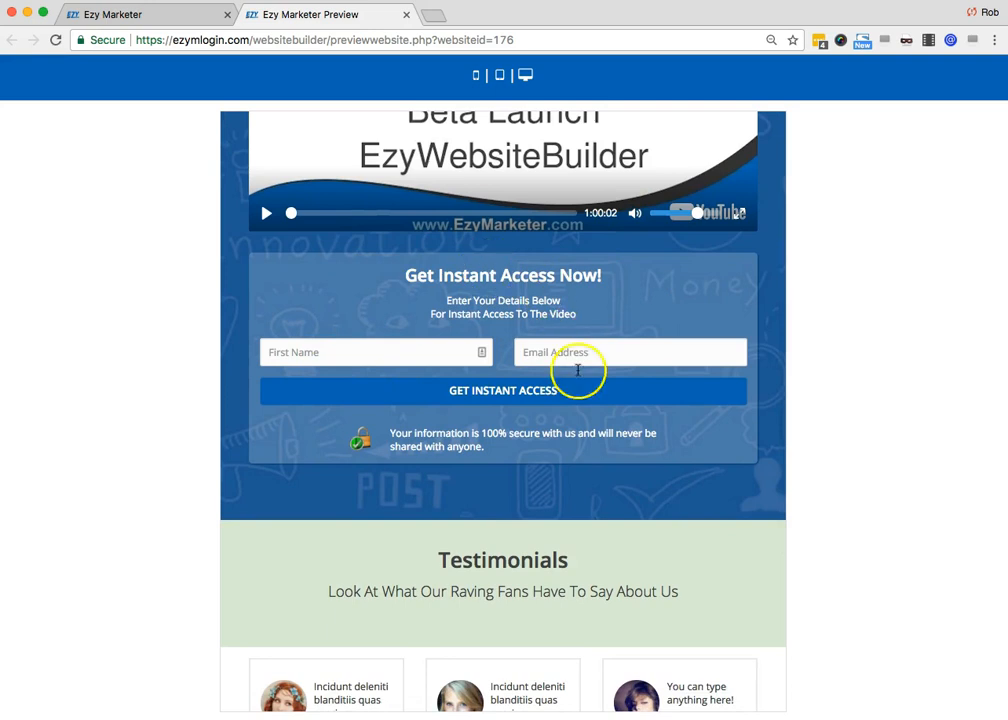
scroll(585, 312, down, 4)
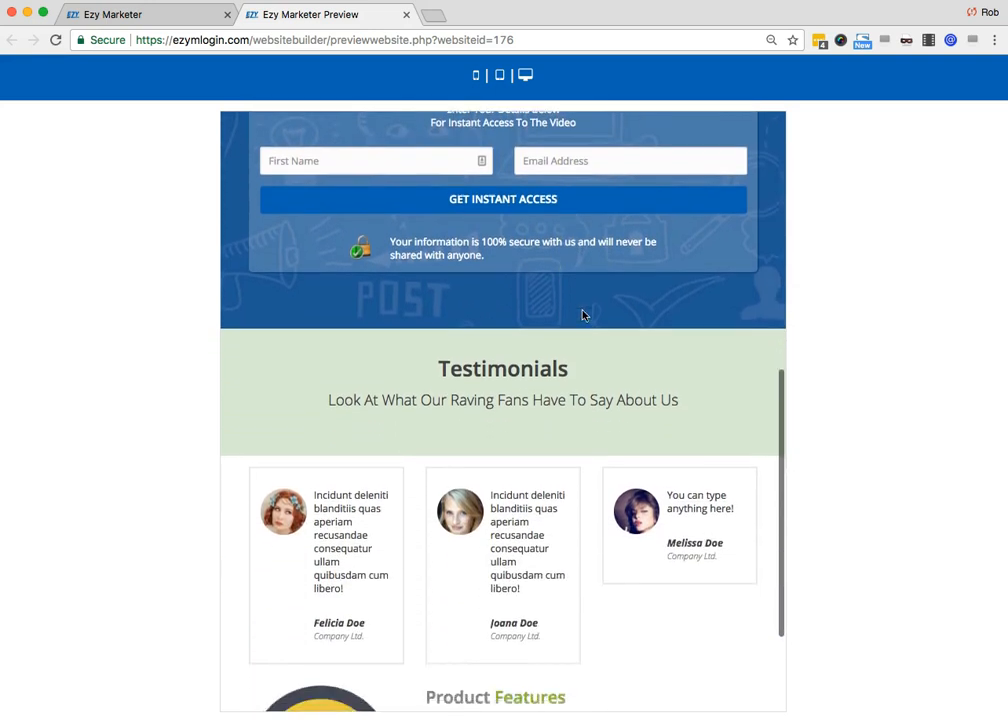
scroll(583, 315, down, 3)
scroll(583, 315, up, 14)
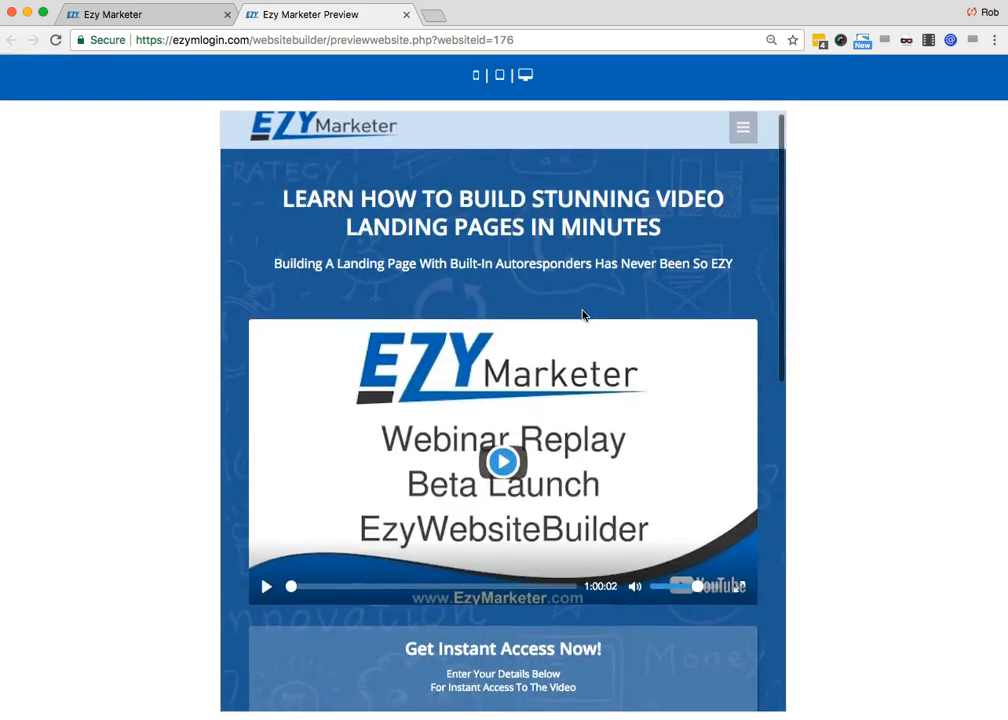
scroll(583, 315, down, 14)
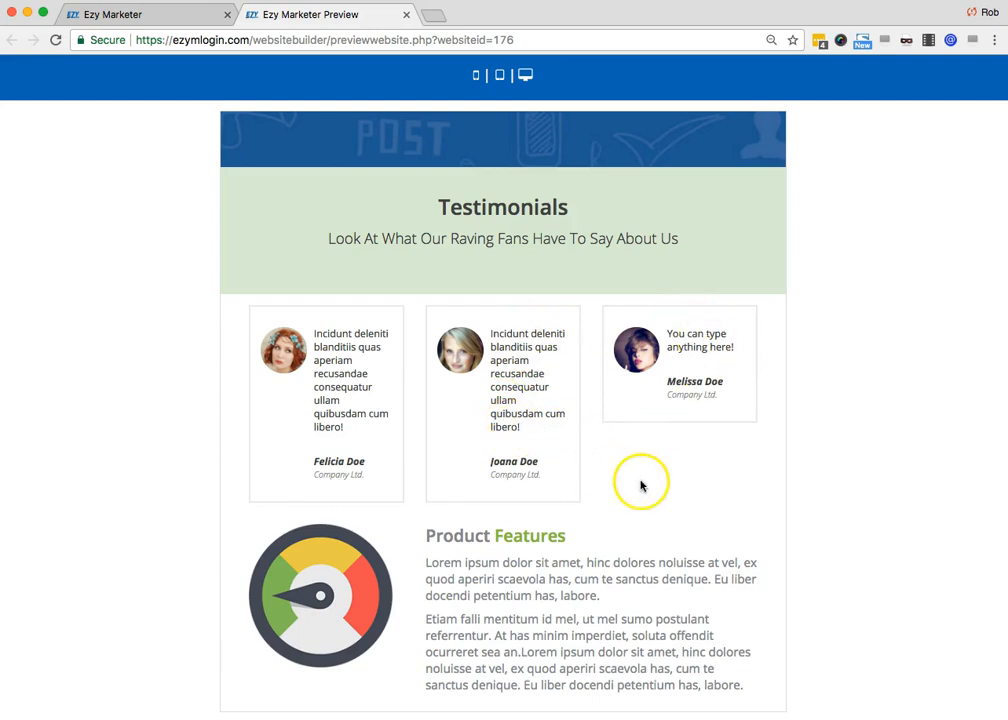
Step: Switch the preview to the mobile layout, examine the header, video, opt-in form and testimonials, and close the preview
scroll(640, 485, up, 3)
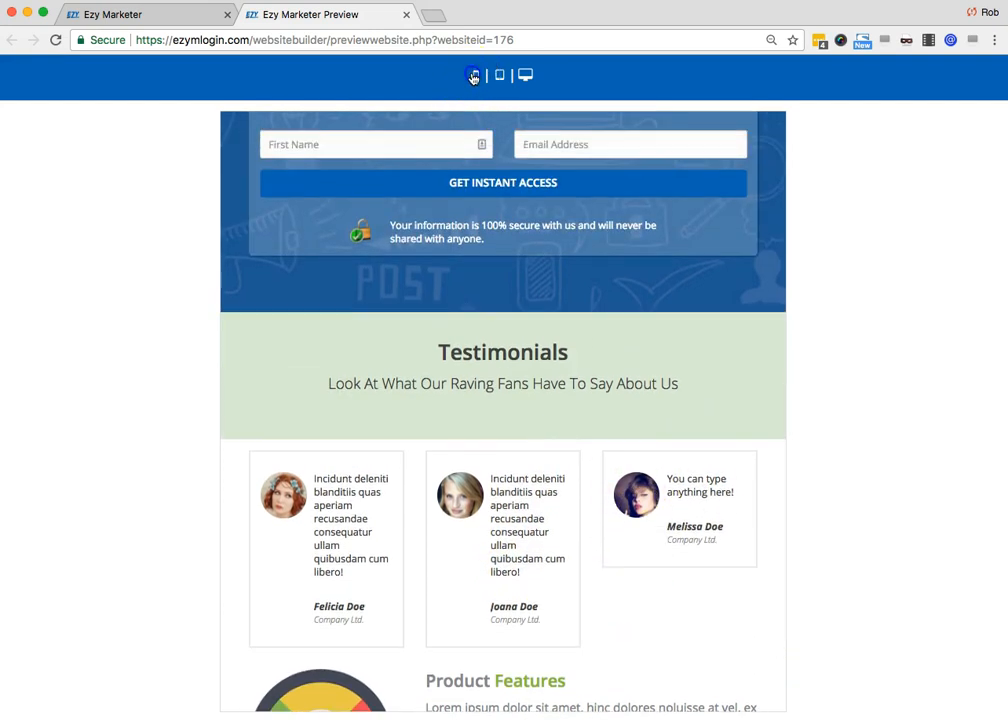
click(477, 80)
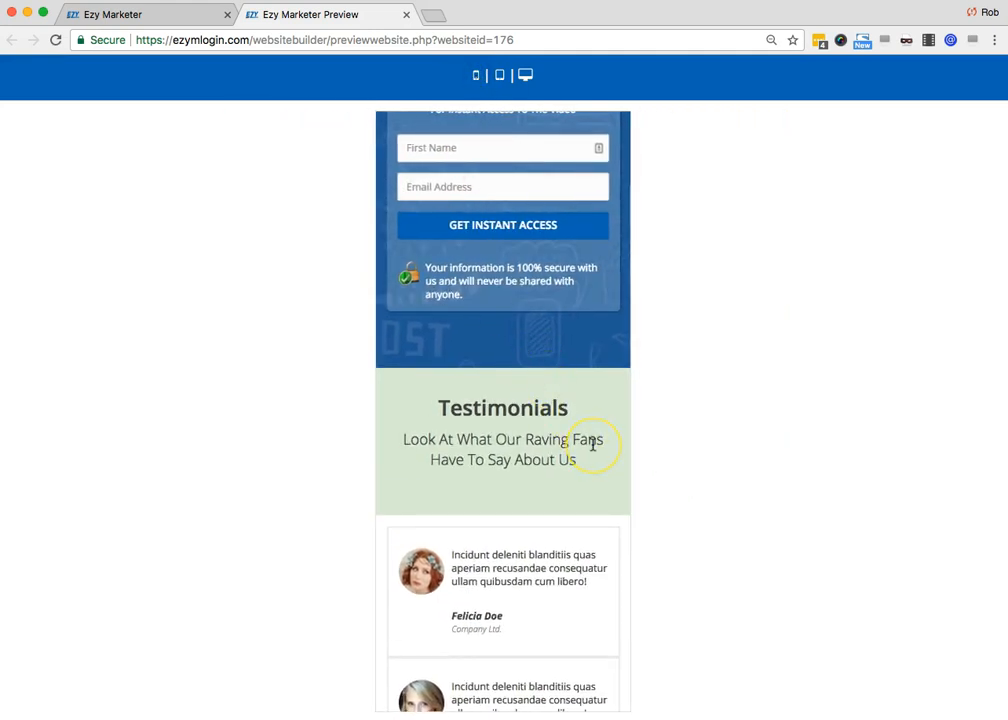
scroll(592, 444, up, 5)
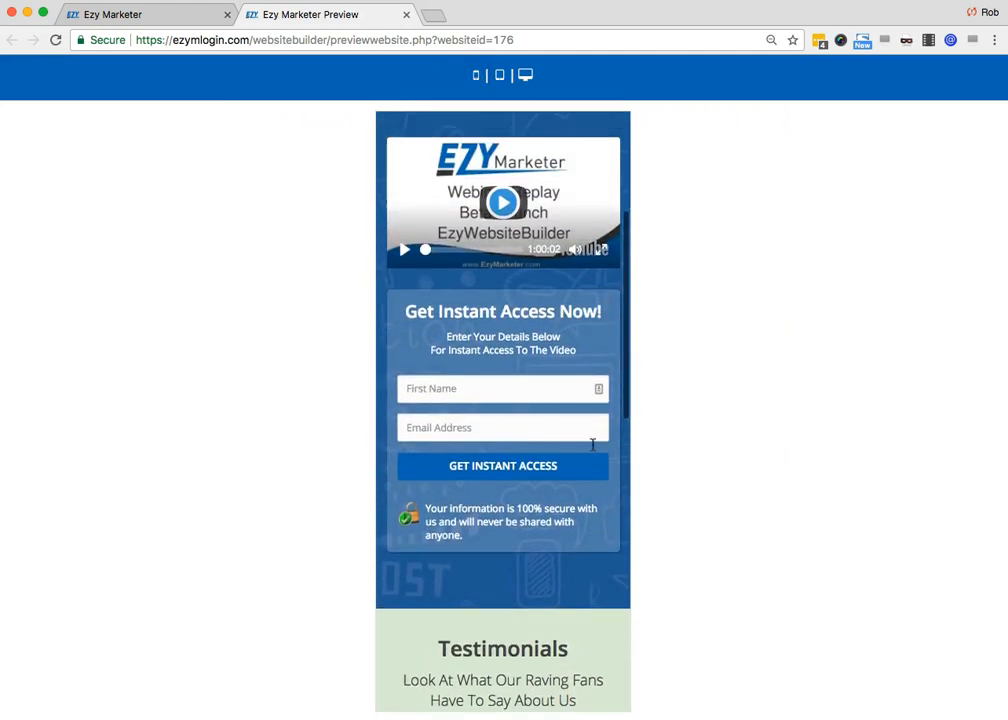
scroll(592, 444, up, 3)
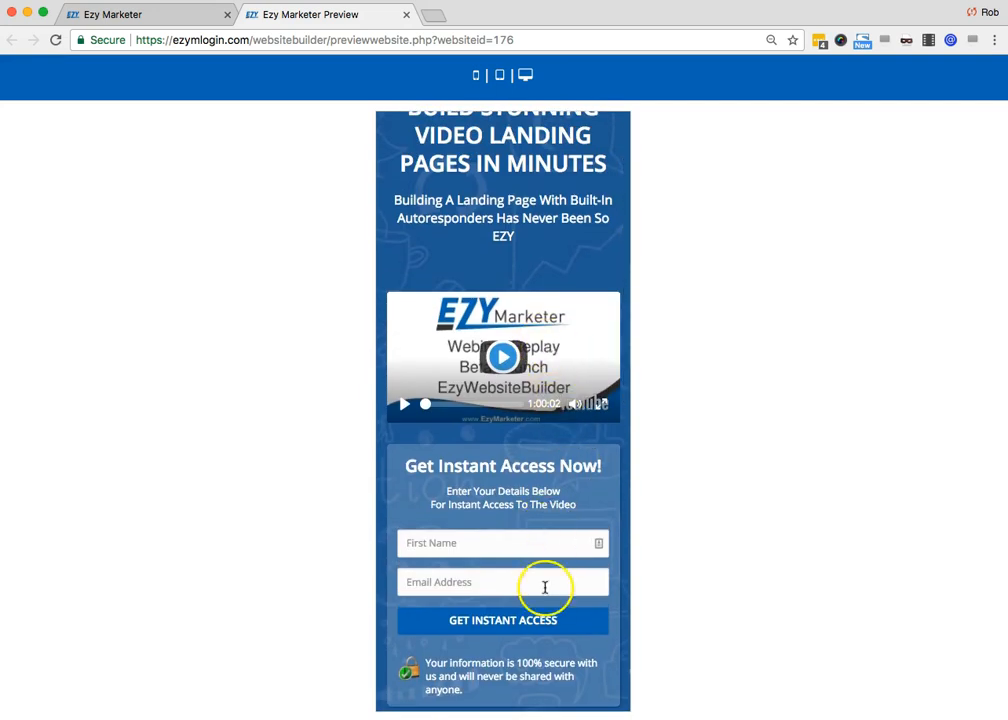
scroll(545, 588, down, 15)
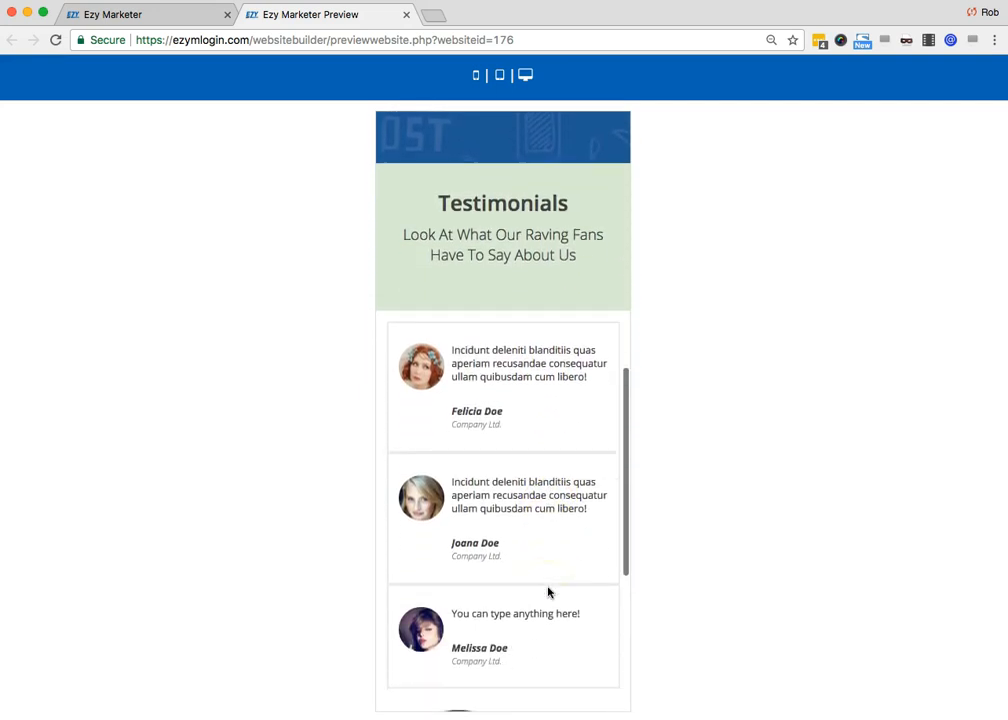
scroll(548, 592, up, 15)
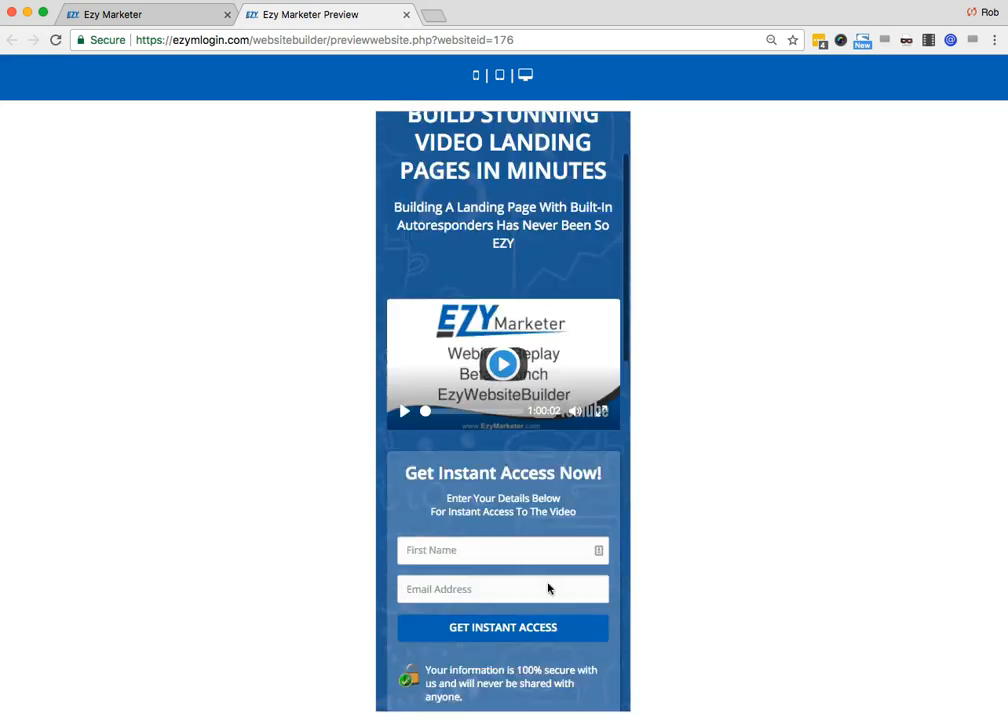
scroll(548, 588, up, 3)
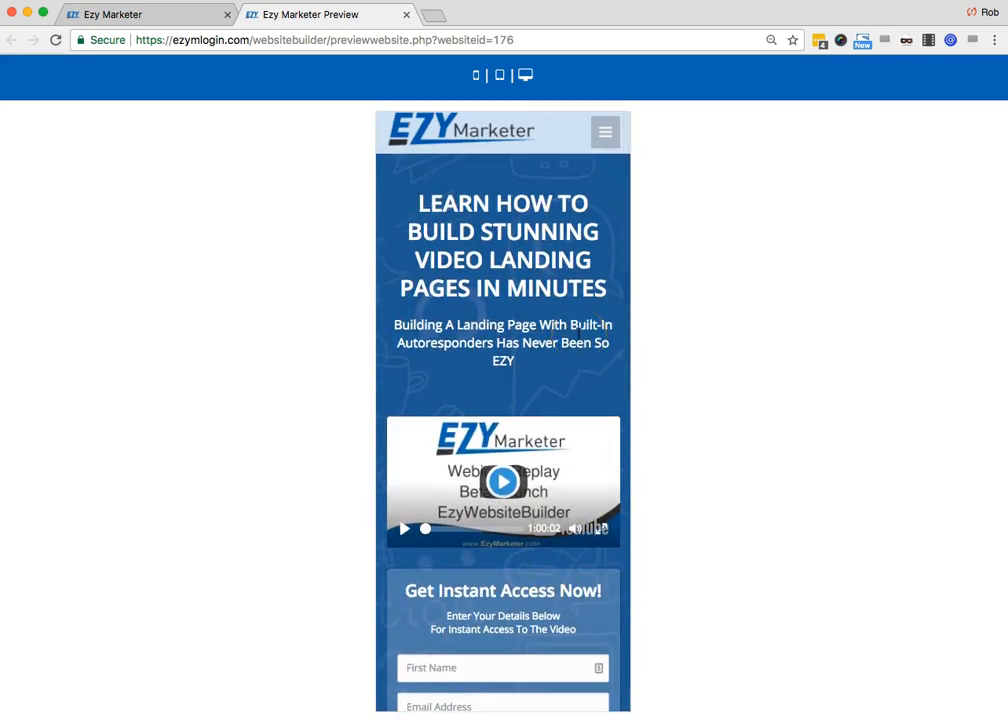
click(406, 14)
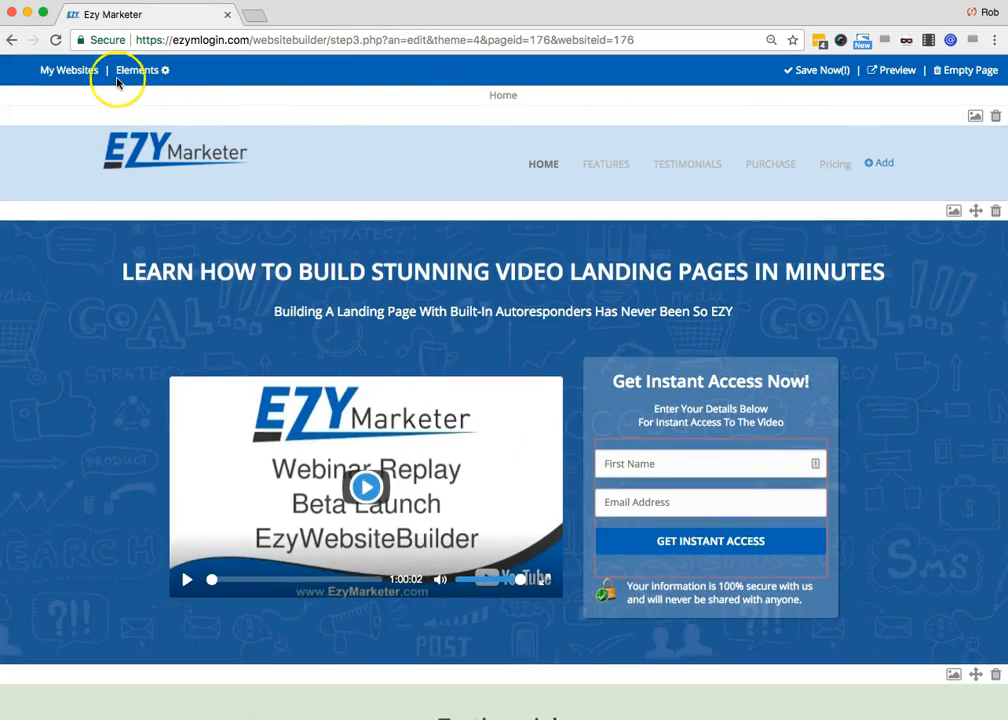
Step: Save the page and start uploading the first website in the Websites list, with ezymdemo.com as the domain
click(812, 74)
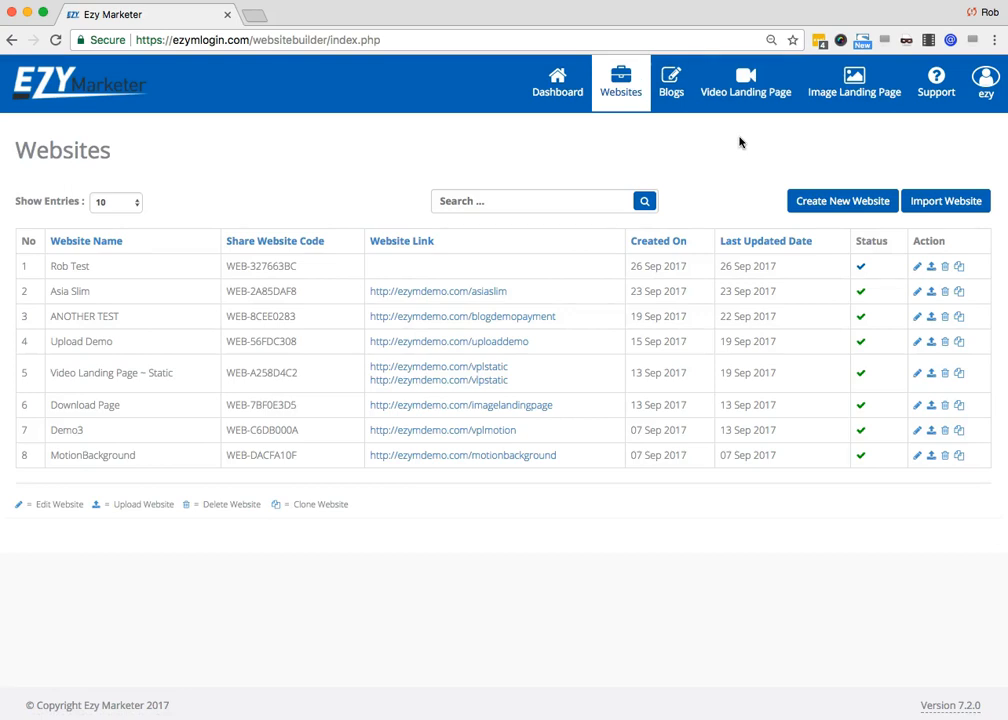
click(932, 267)
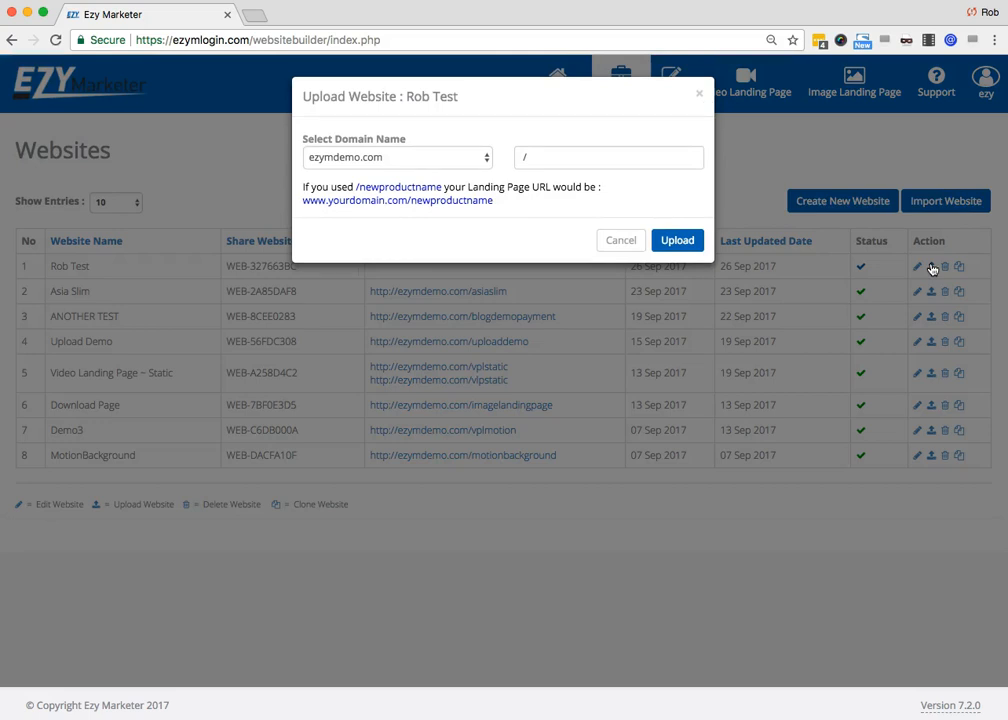
click(487, 160)
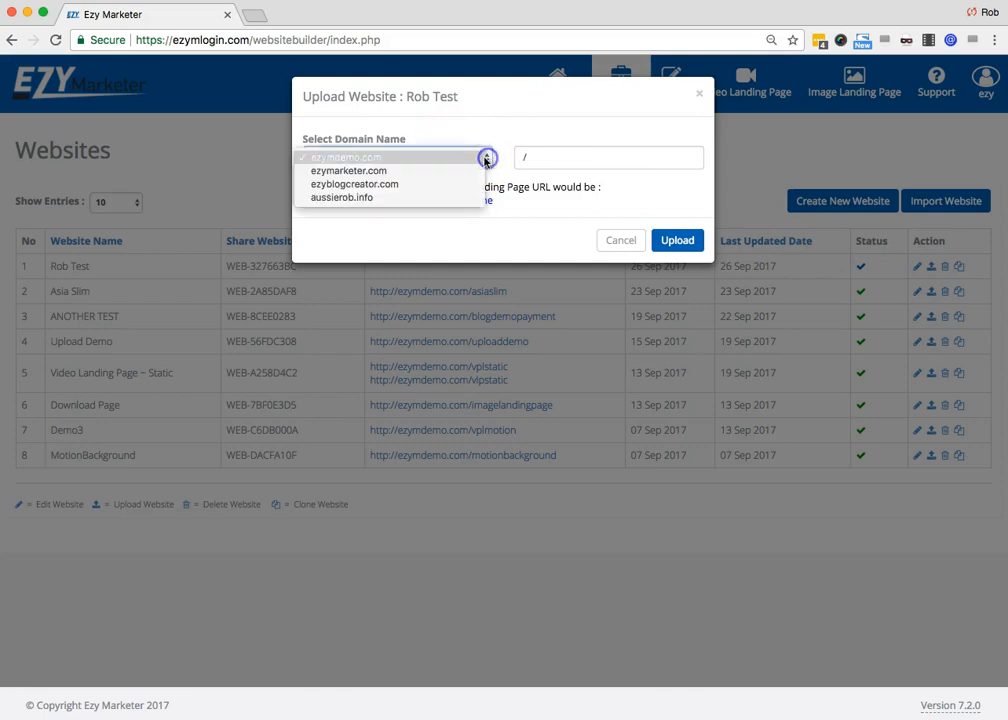
click(378, 157)
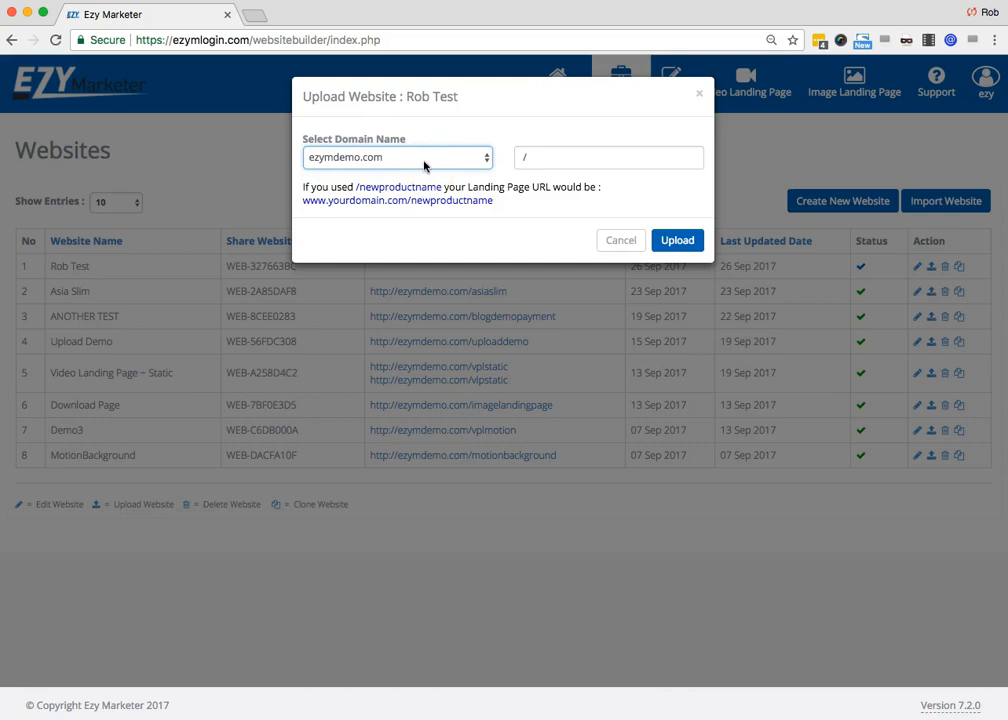
Step: Set the website's URL path to /teamtraining3 and upload it
click(529, 161)
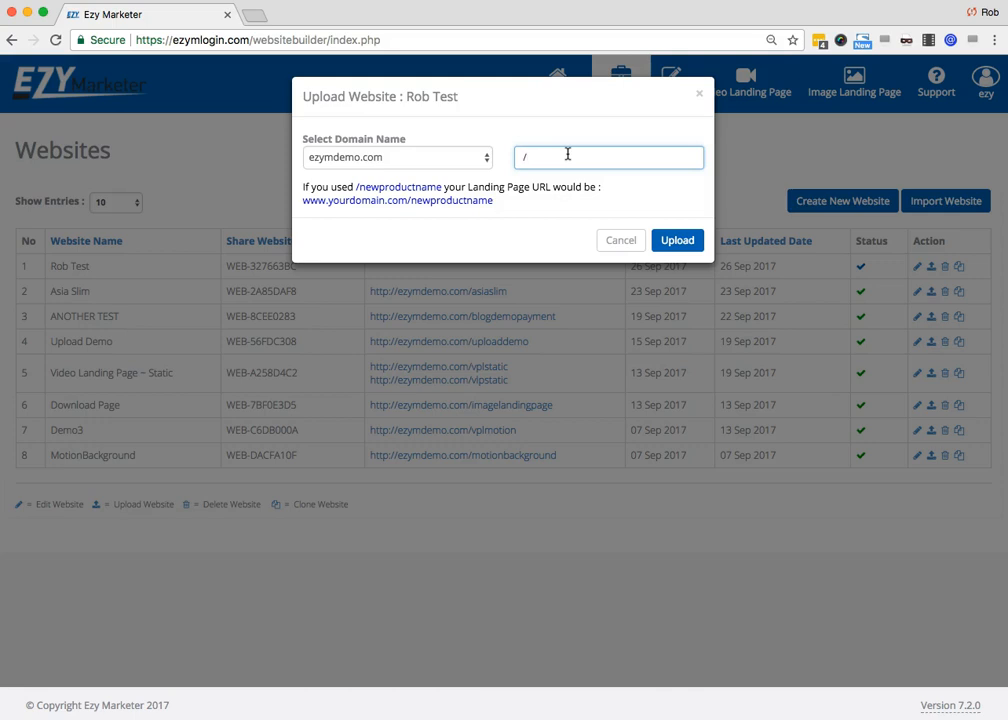
text(te)
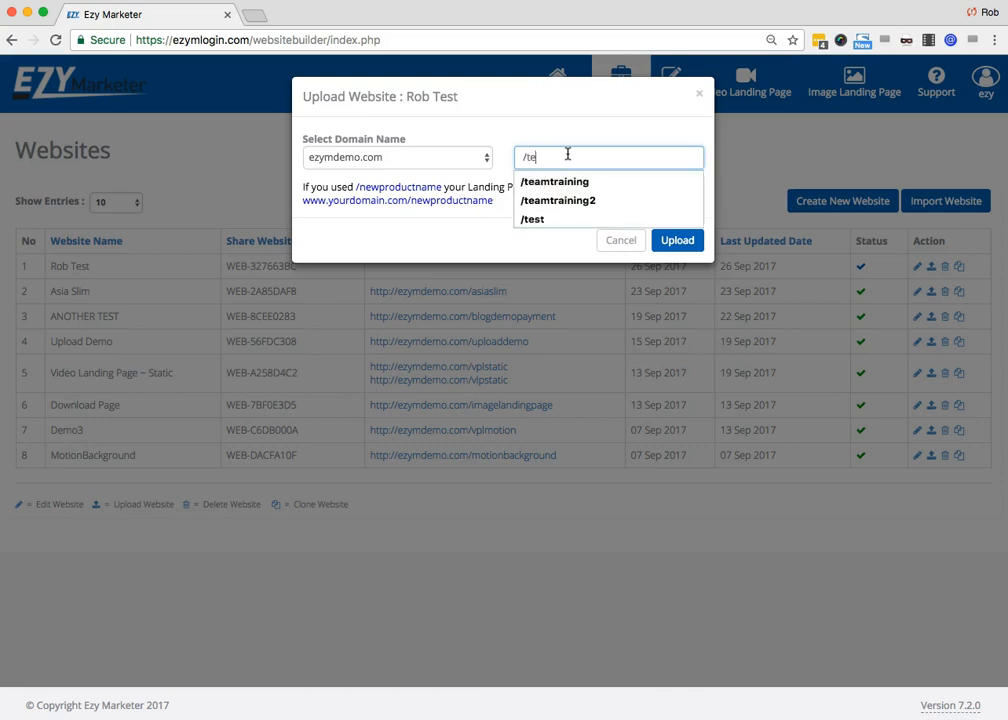
text(amtr)
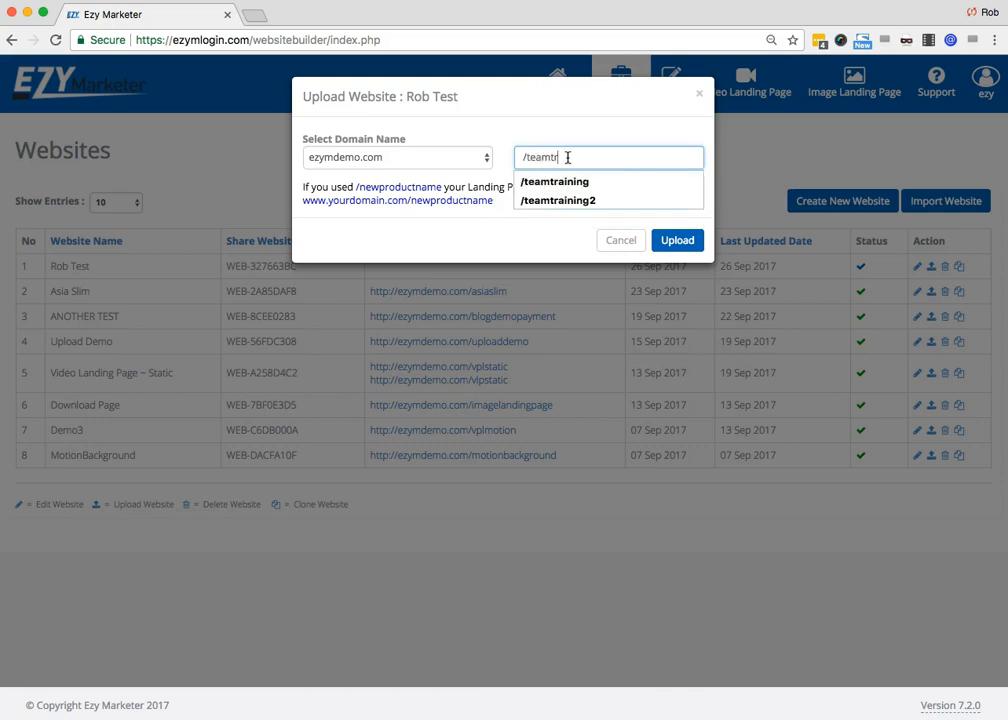
click(562, 181)
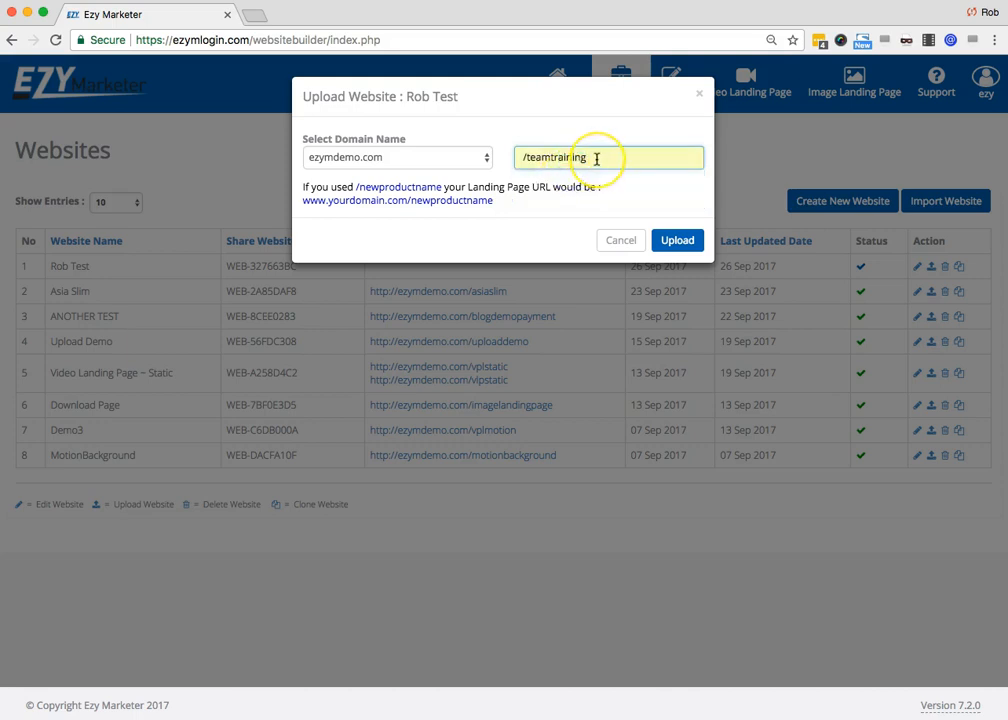
text(3)
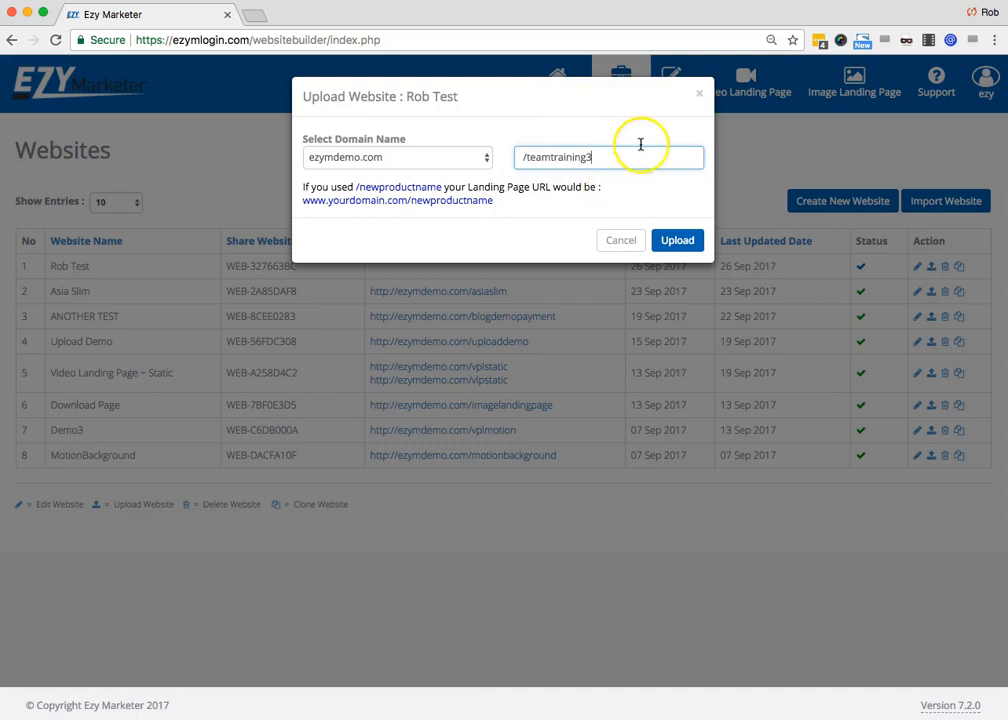
click(676, 242)
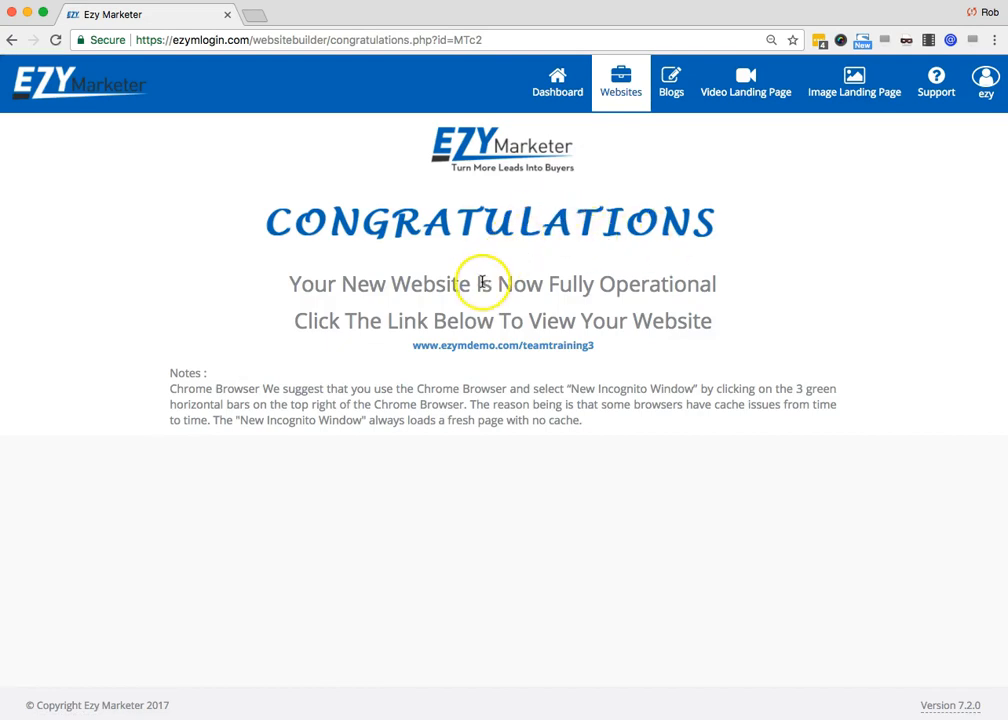
click(529, 345)
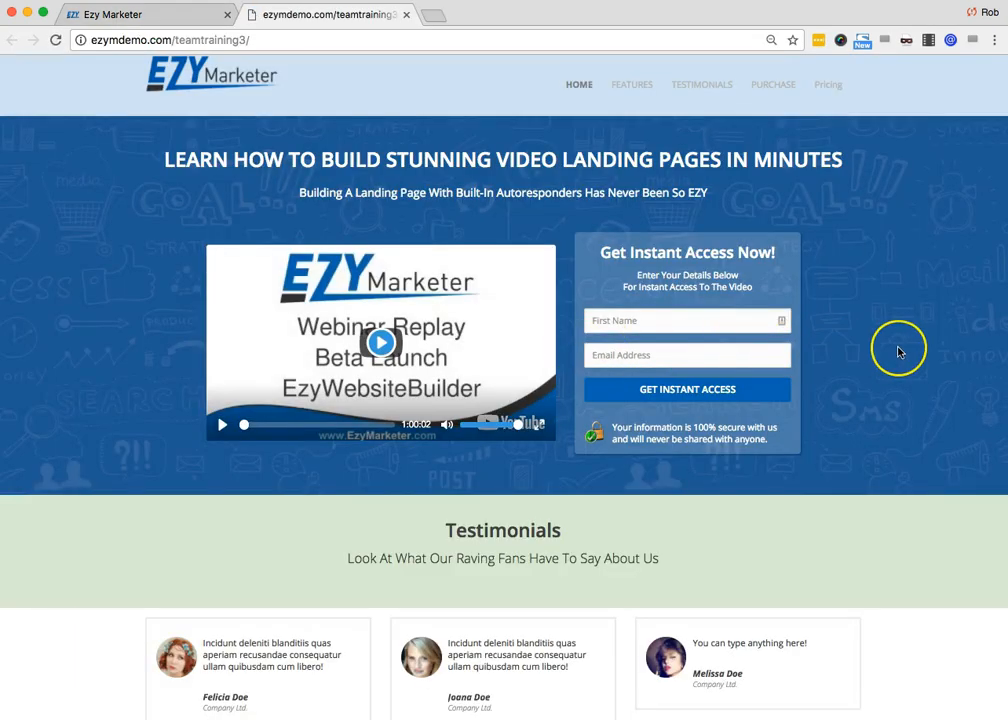
scroll(897, 350, down, 1)
scroll(897, 351, up, 1)
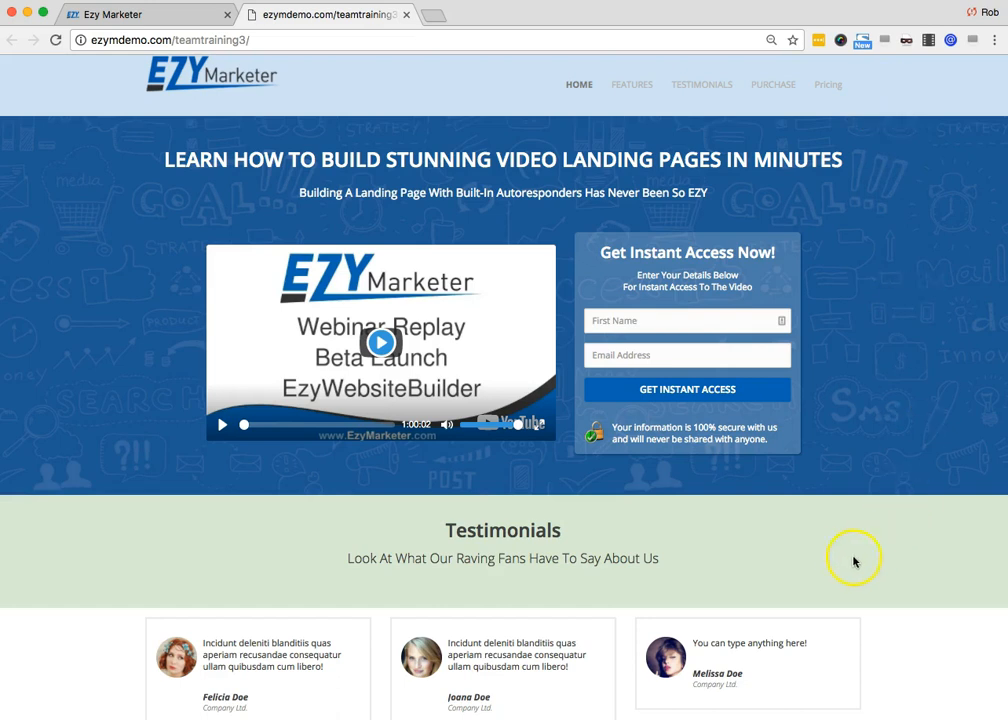
scroll(860, 548, down, 5)
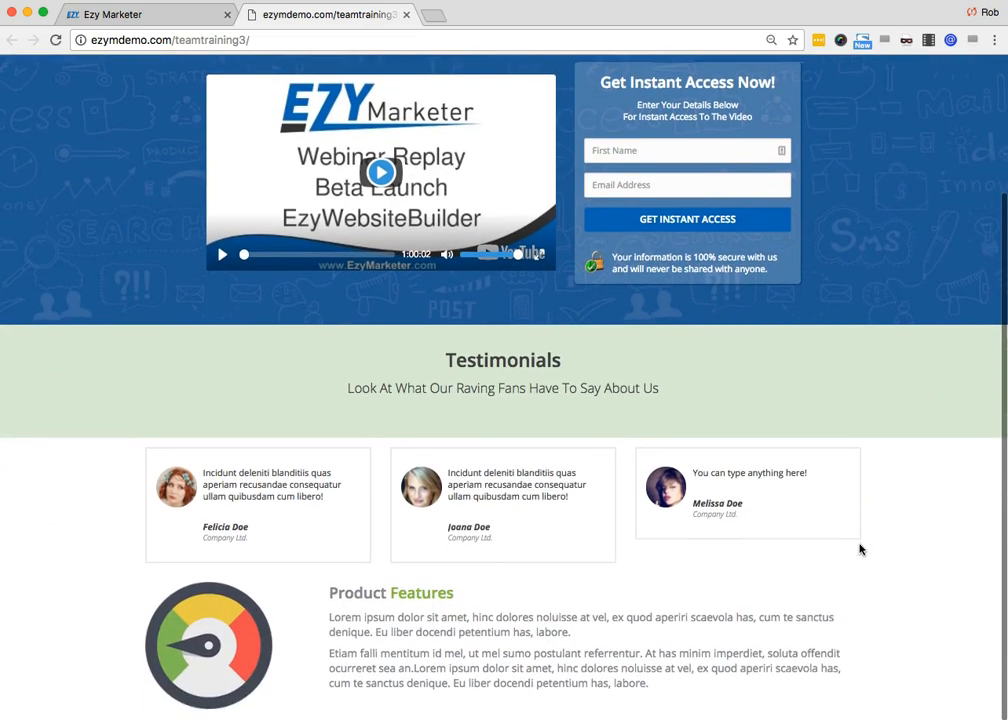
scroll(860, 548, up, 5)
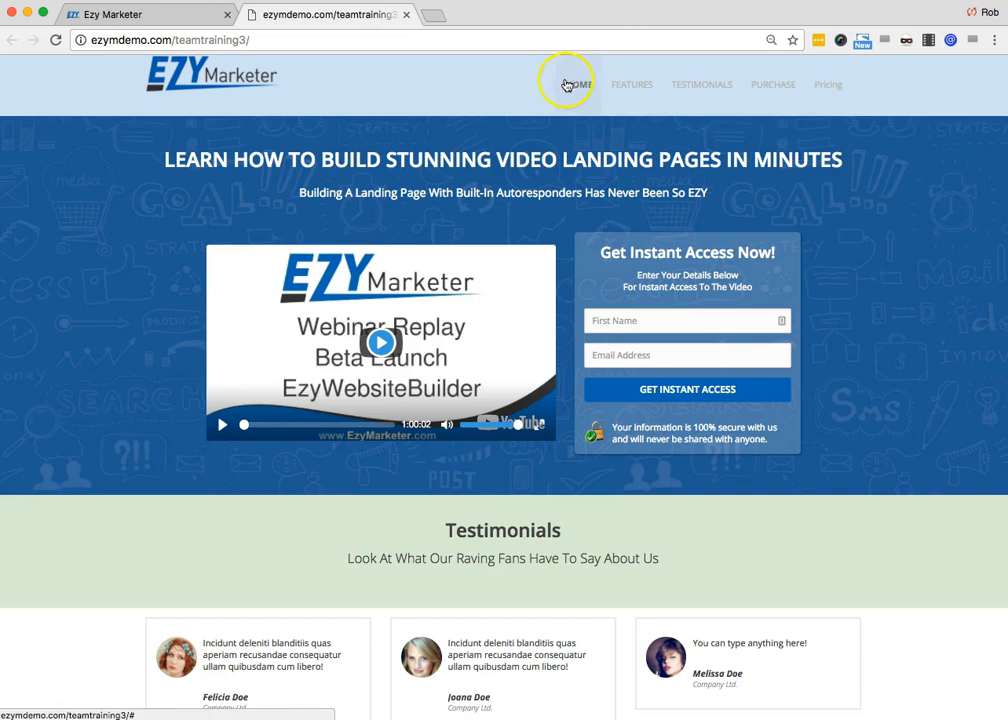
scroll(570, 545, down, 4)
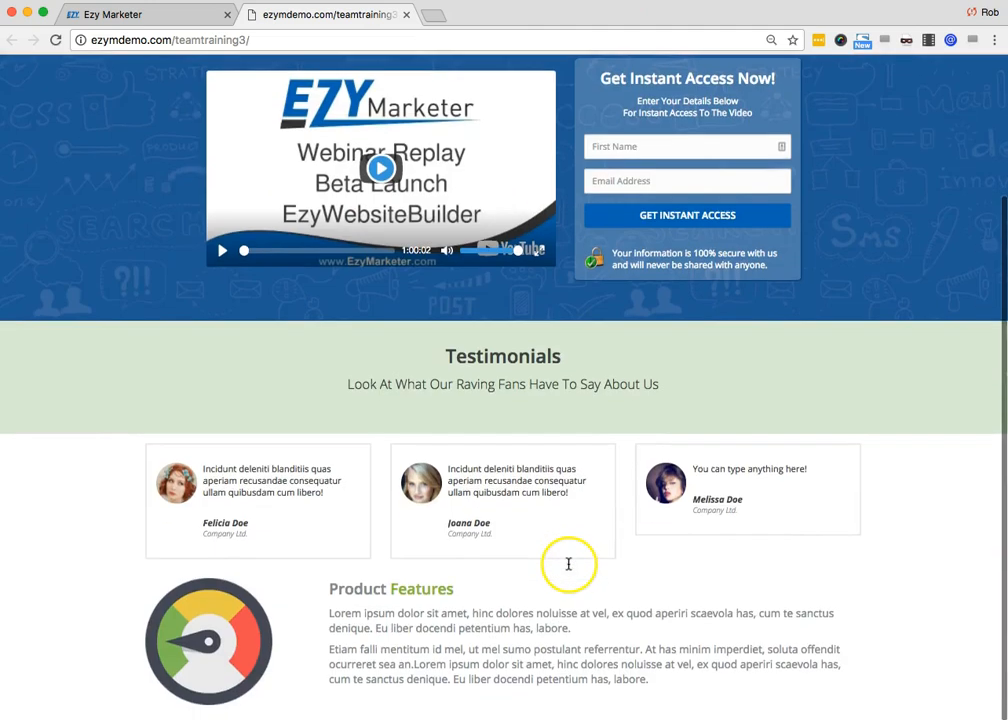
scroll(569, 562, up, 4)
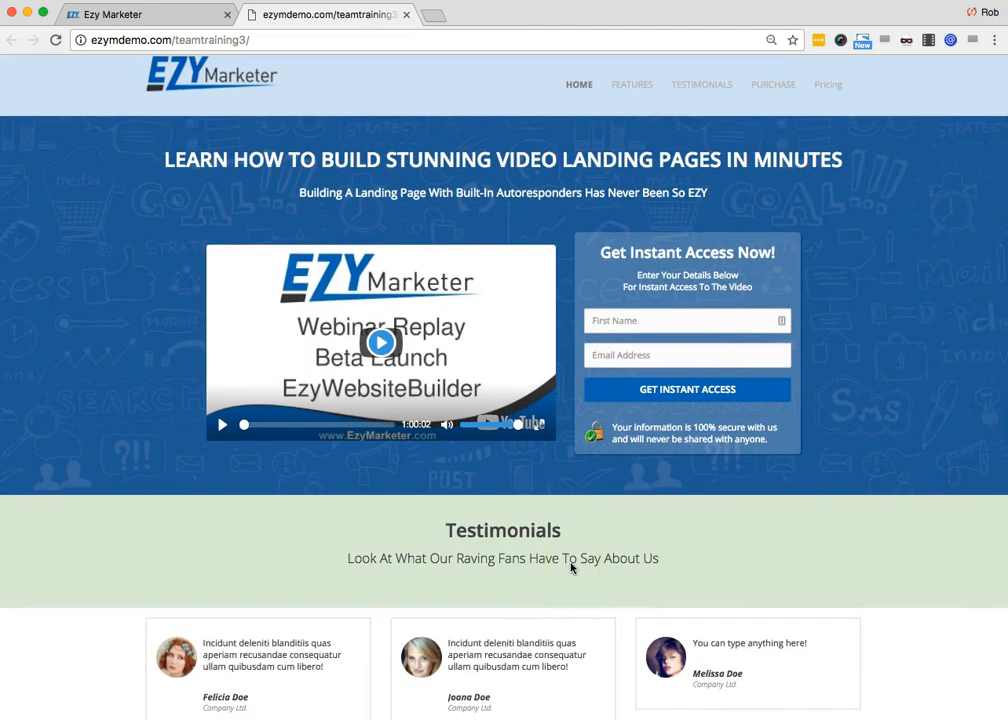